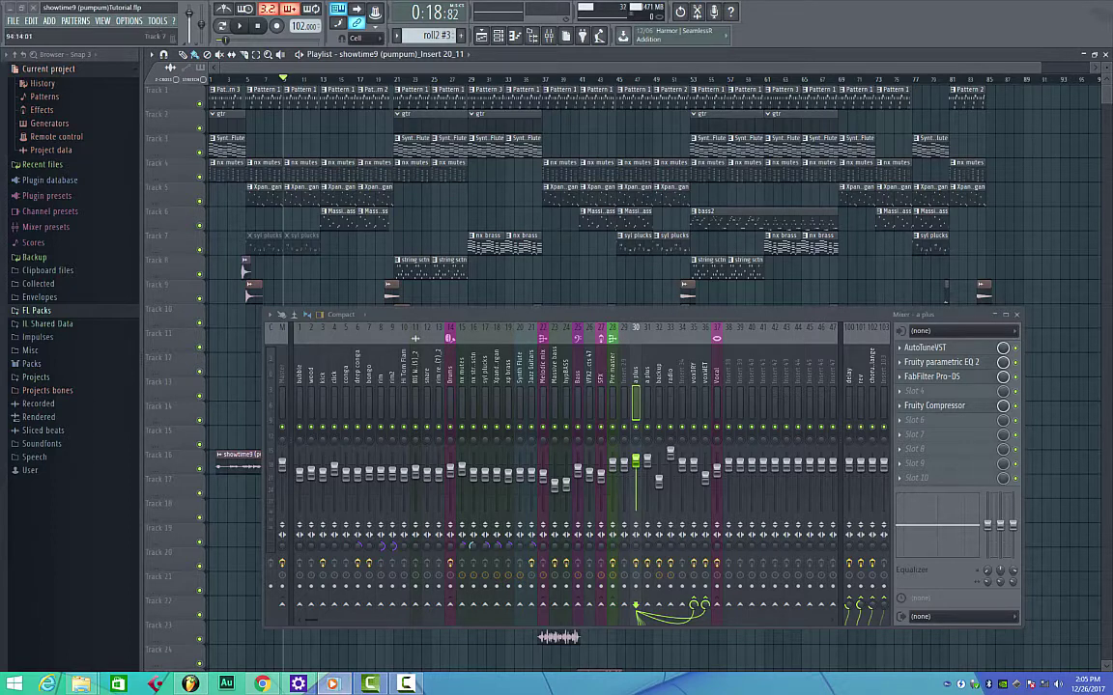
Step: Switch to the media player and play the track A Plus - Allow Me (Prod by Donzizi) as a reference
left_click_drag(1006, 294, 587, 237)
mouse_move(589, 428)
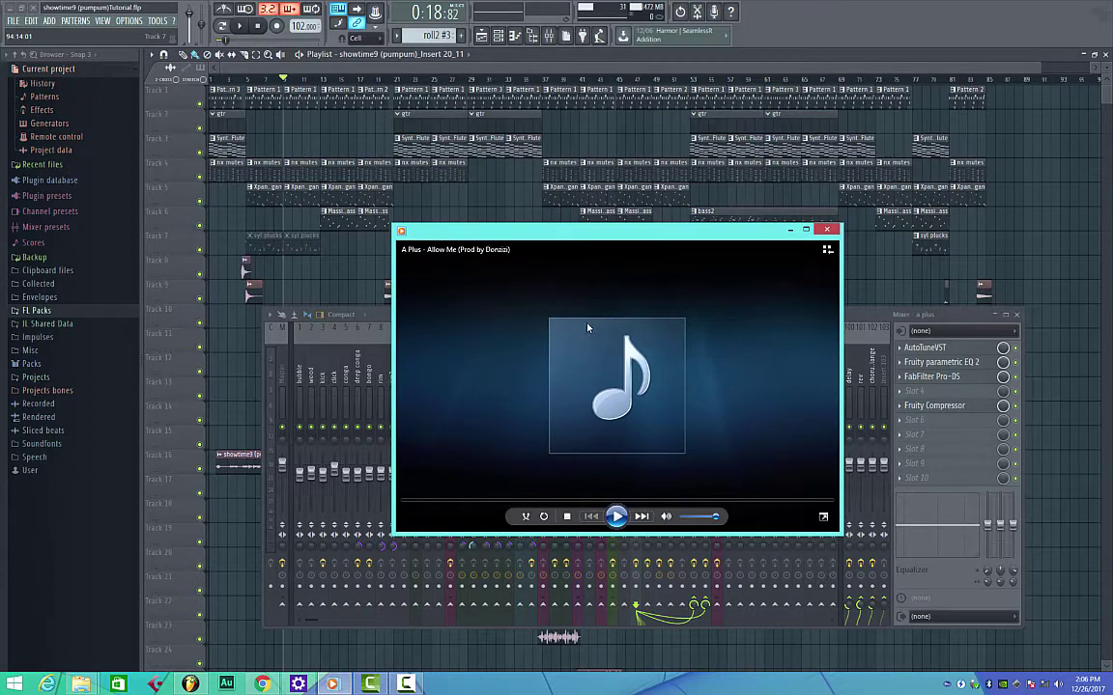
left_click(615, 516)
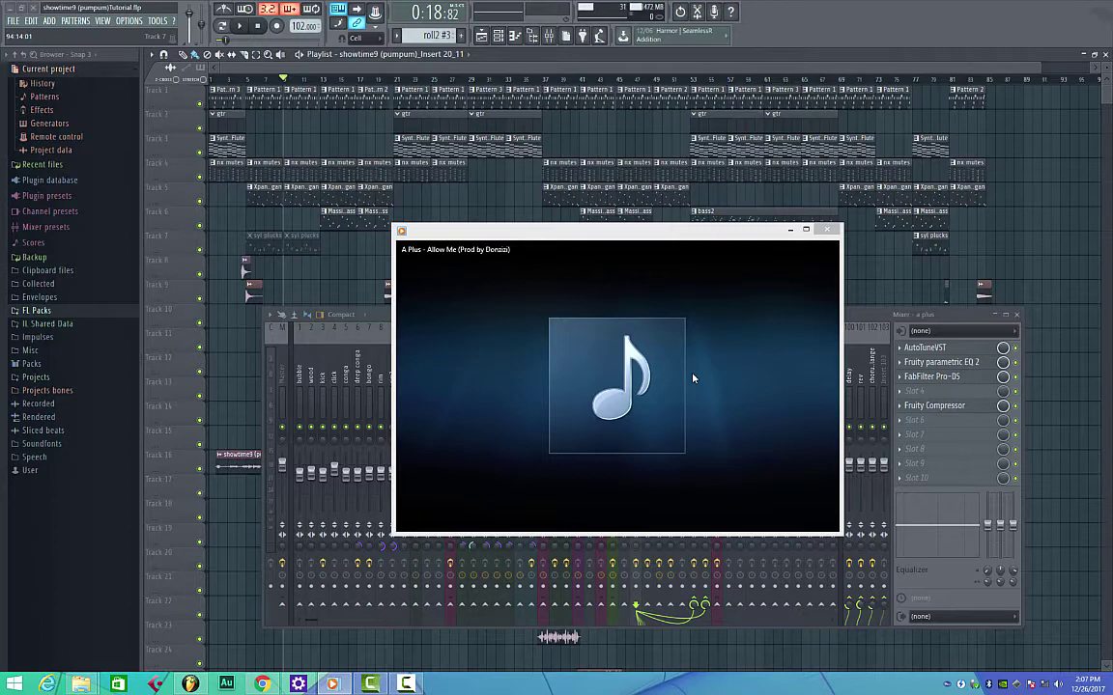
mouse_move(773, 312)
mouse_move(772, 414)
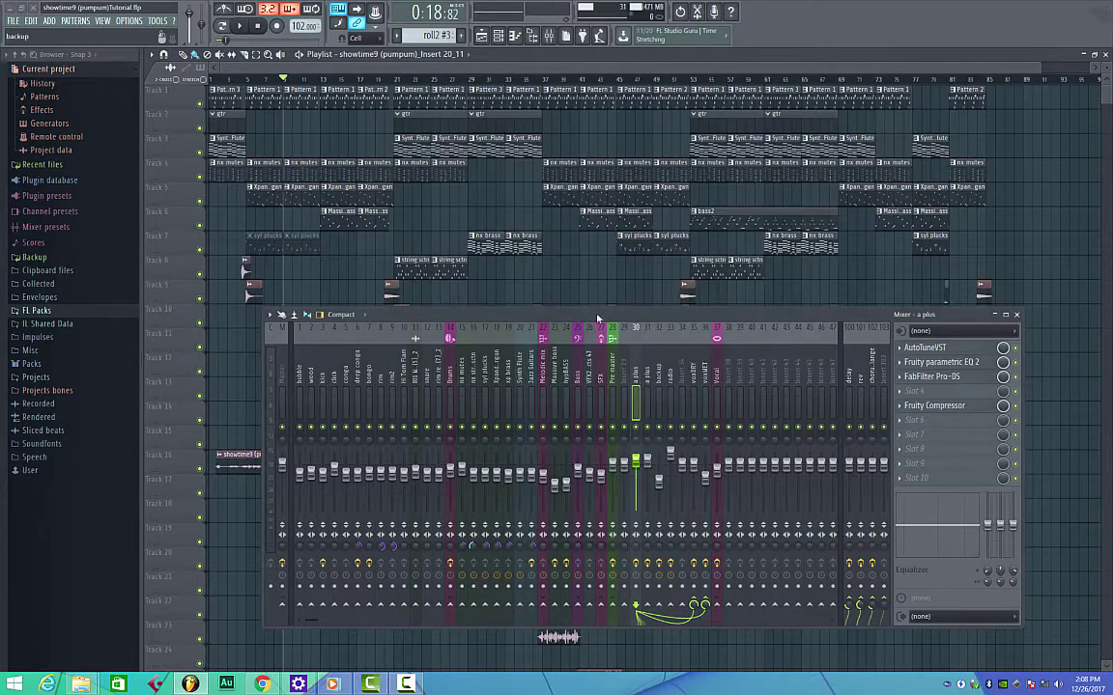
Step: Shift the mixer window slightly higher, then toggle the mixer's visibility to inspect the full playlist arrangement and the mixer
left_click_drag(591, 315, 586, 280)
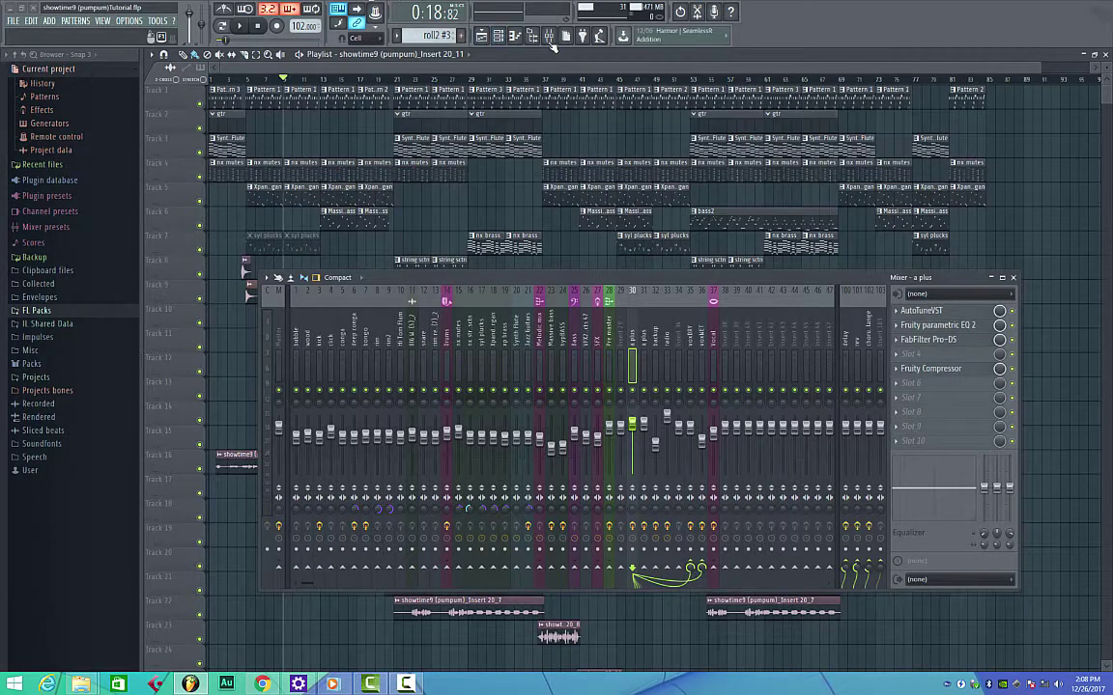
left_click(497, 35)
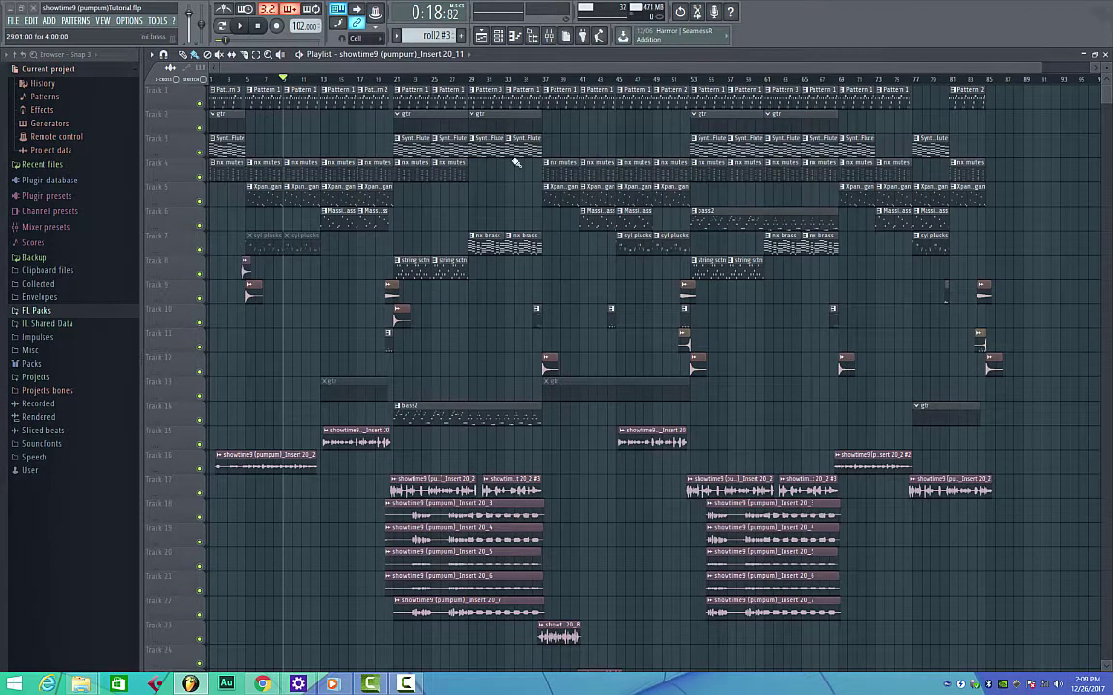
left_click(549, 36)
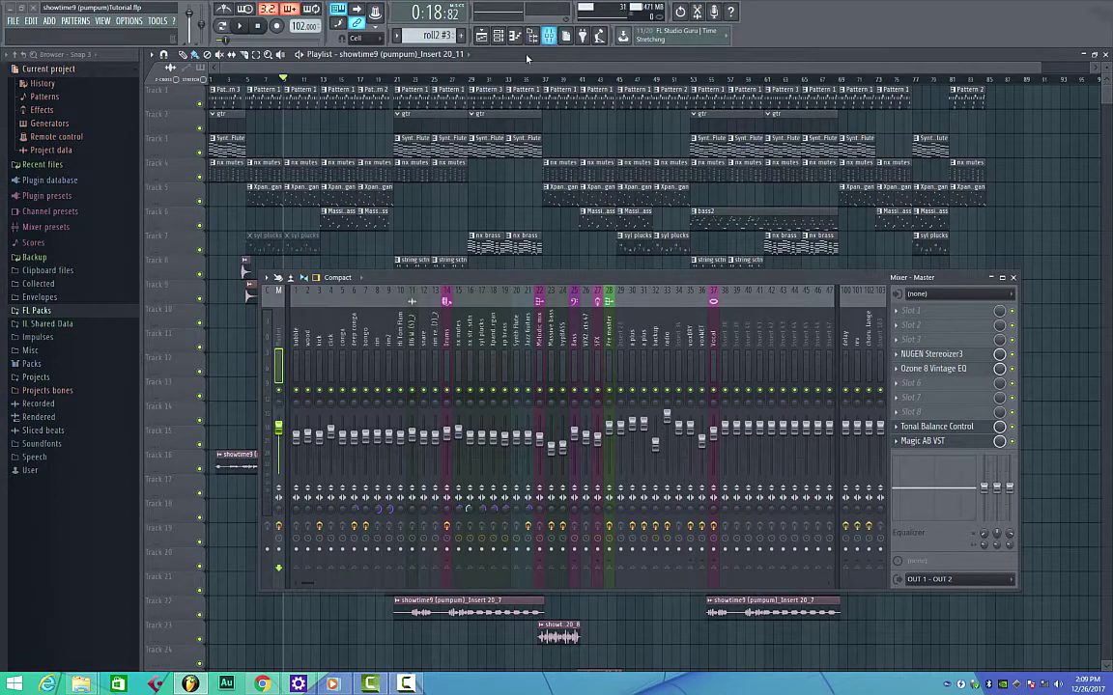
Step: Hide the mixer, play the arrangement from the song start, skip to about bar 17, and stop playback
left_click(259, 27)
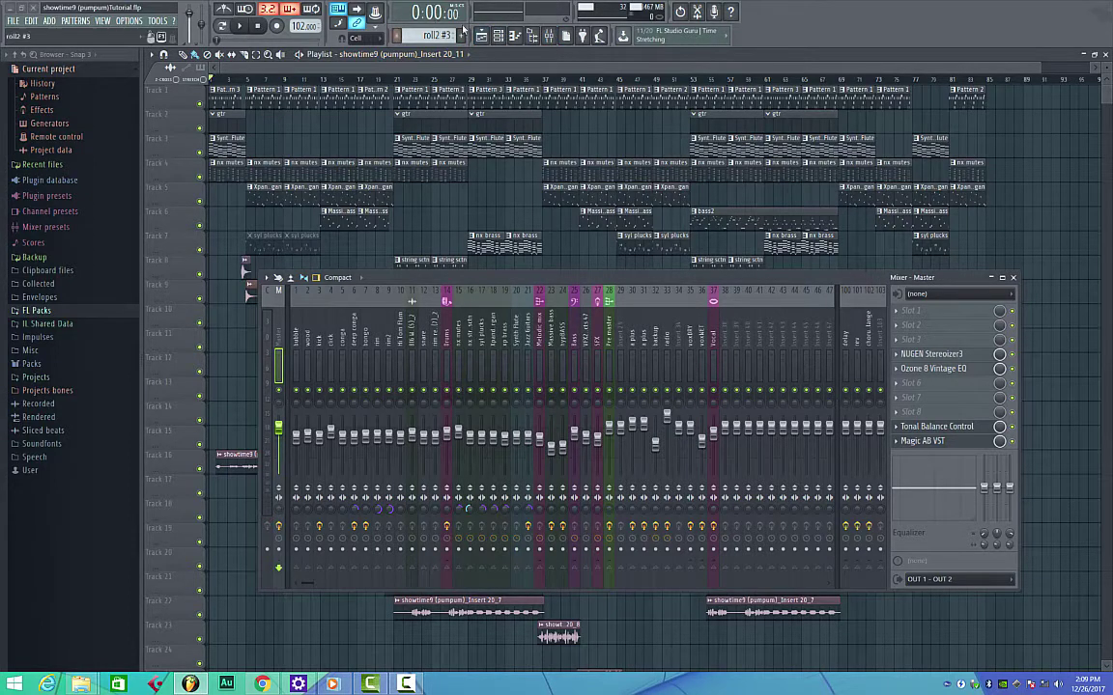
left_click(496, 36)
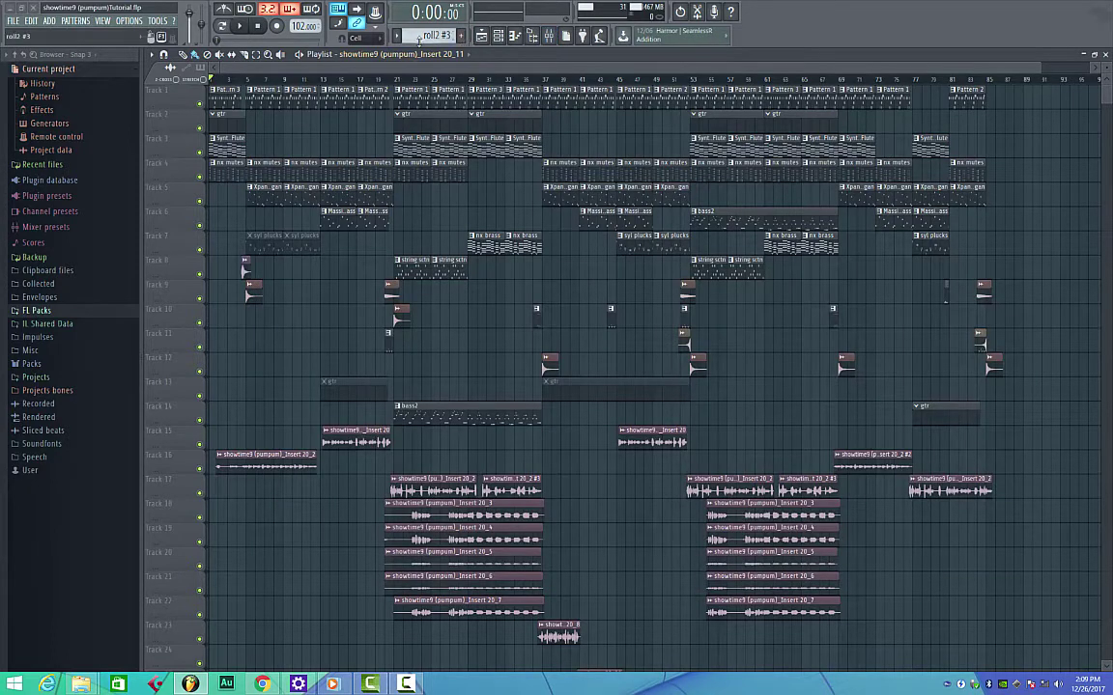
left_click(242, 27)
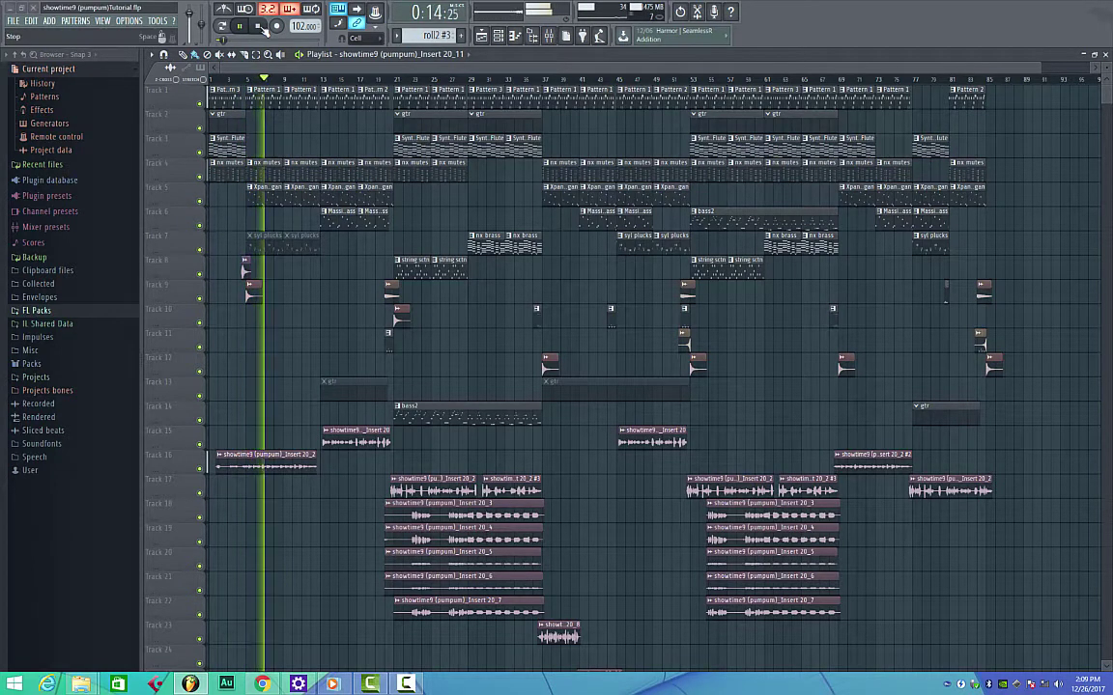
left_click(360, 81)
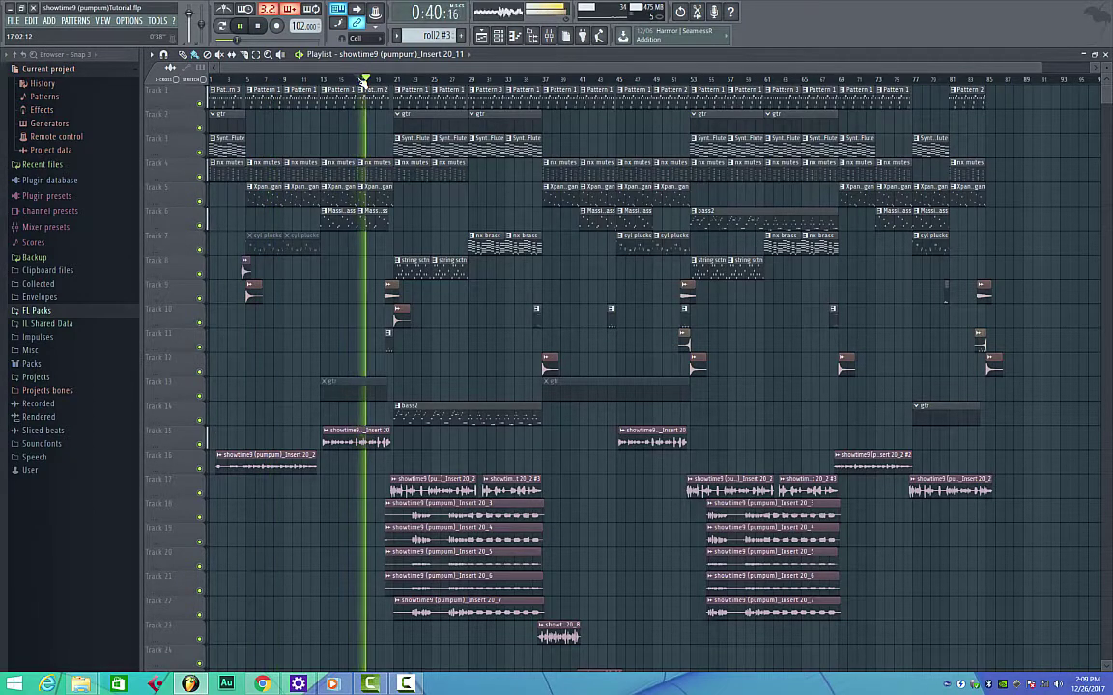
left_click(259, 29)
left_click(259, 29)
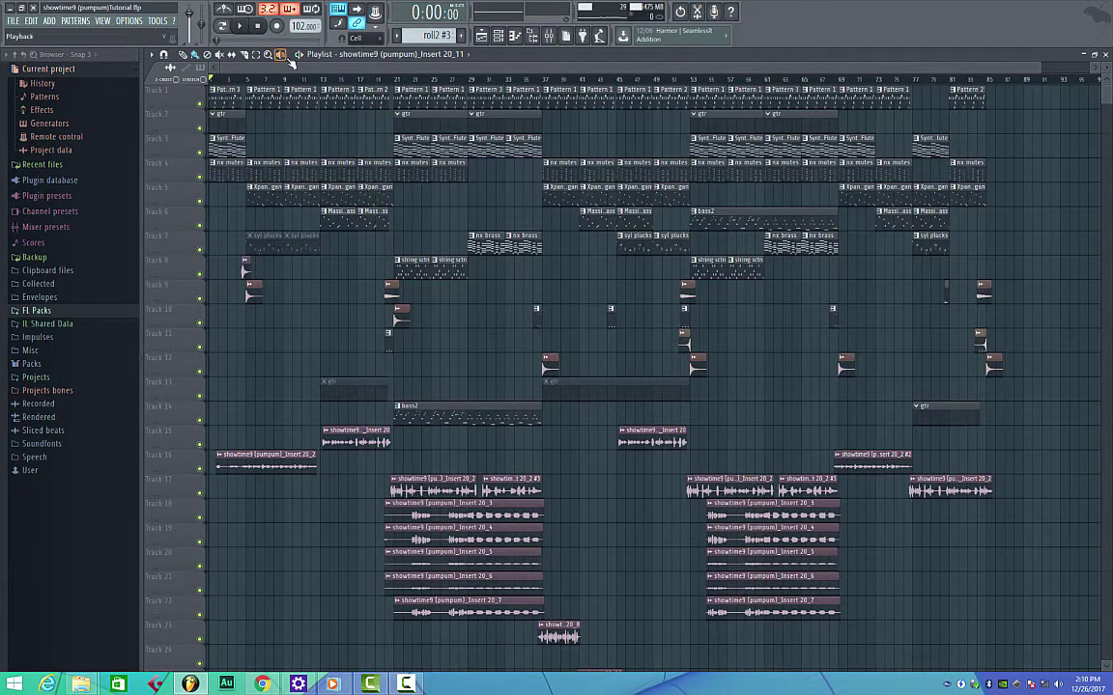
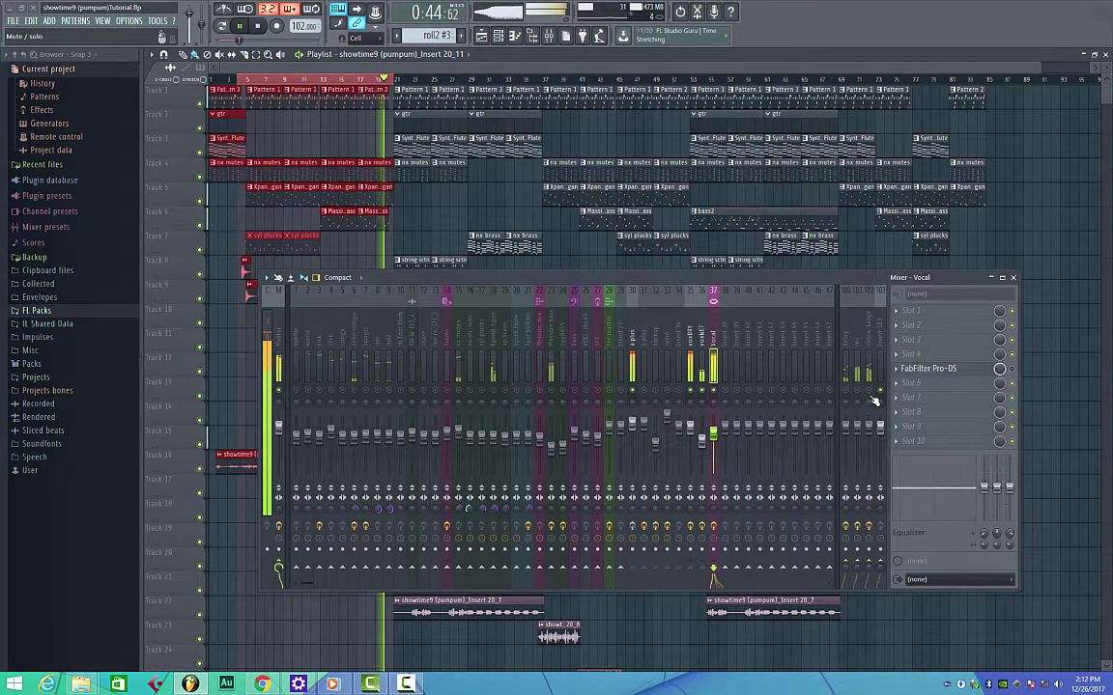
Step: Stop playback and inspect the effect chains on the a plus, voxDRY, Vocal and delay mixer tracks
key("space")
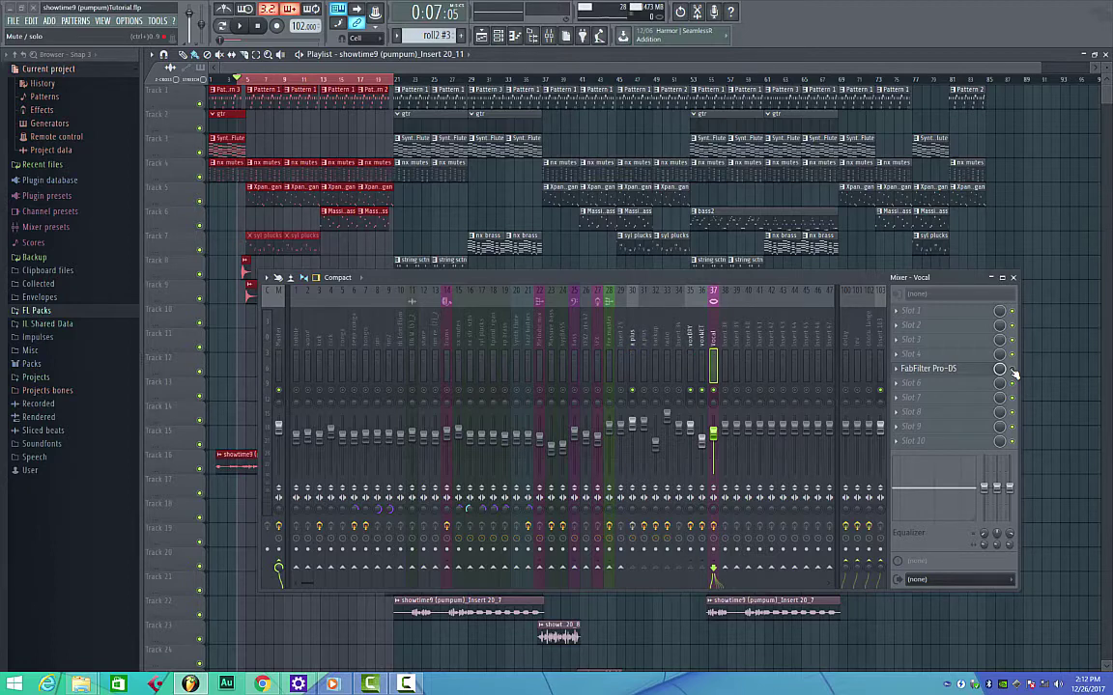
left_click(632, 394)
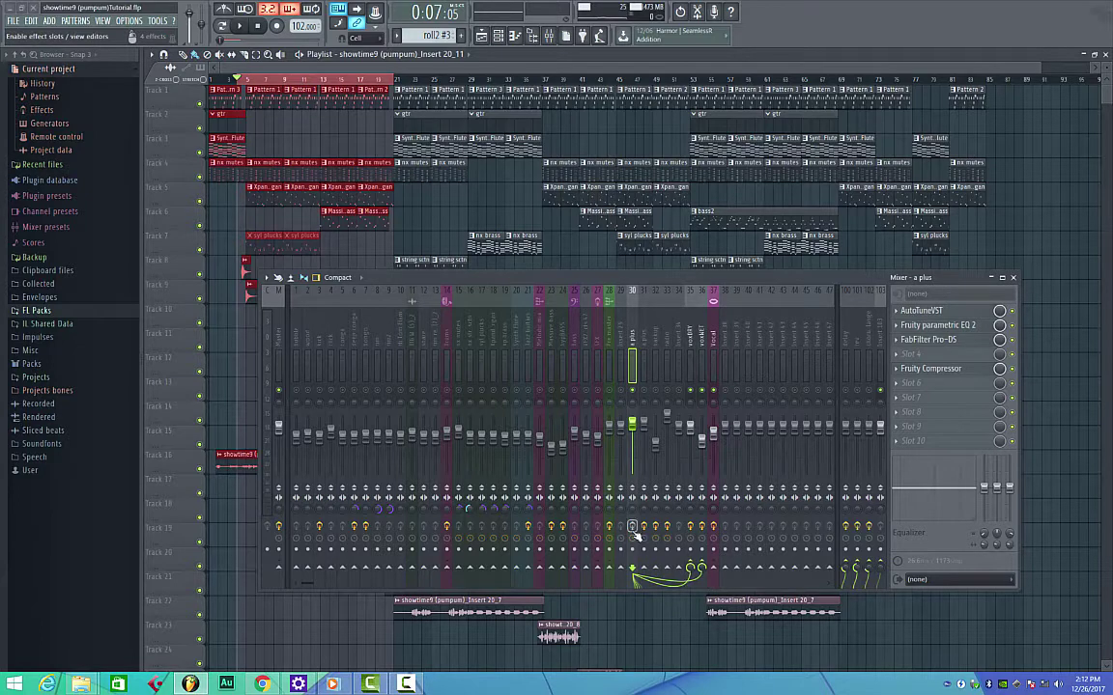
left_click(694, 331)
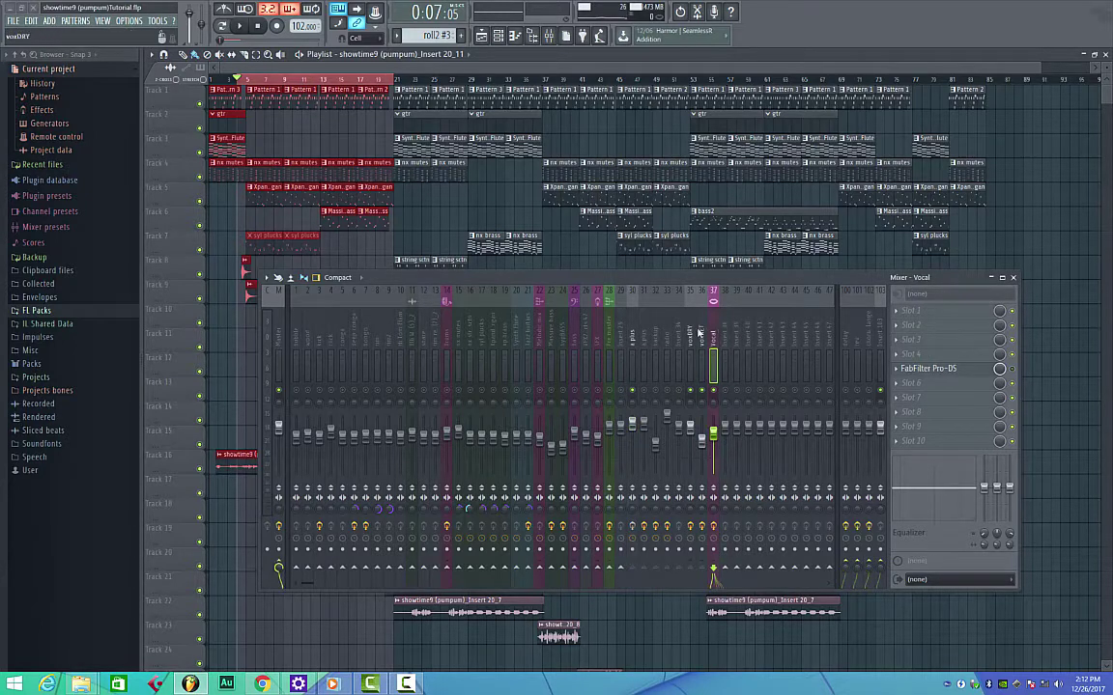
left_click(713, 333)
left_click(847, 333)
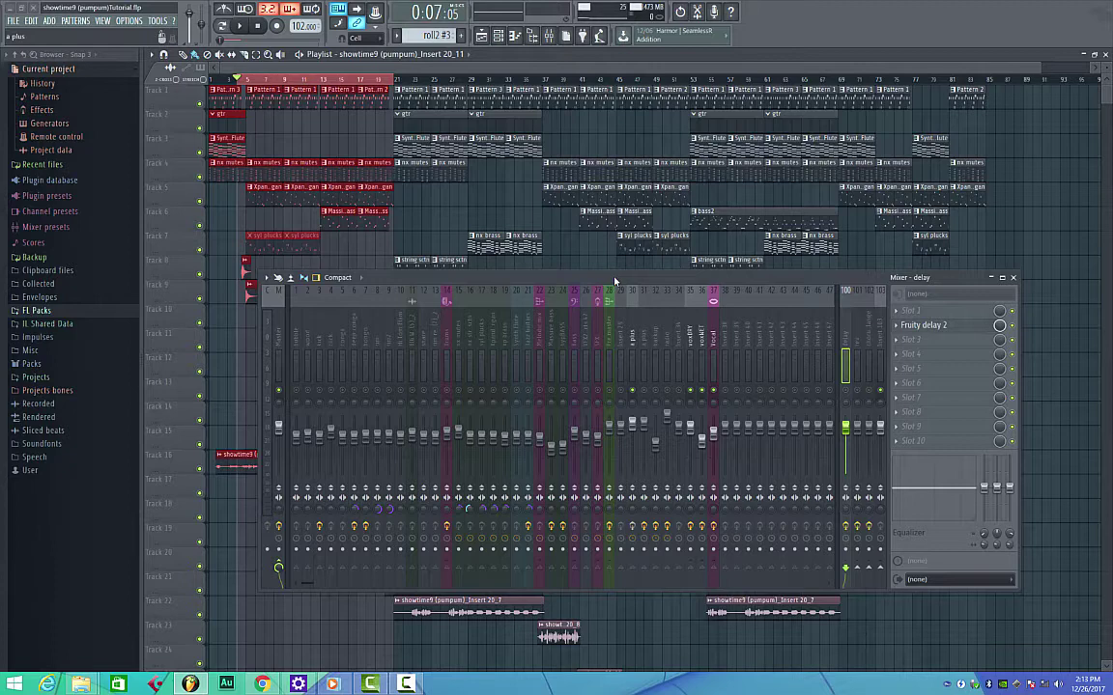
Step: Unsolo the Vocal bus, place the playhead at about bar 5, and solo the Drums bus with its routed tracks
right_click(712, 390)
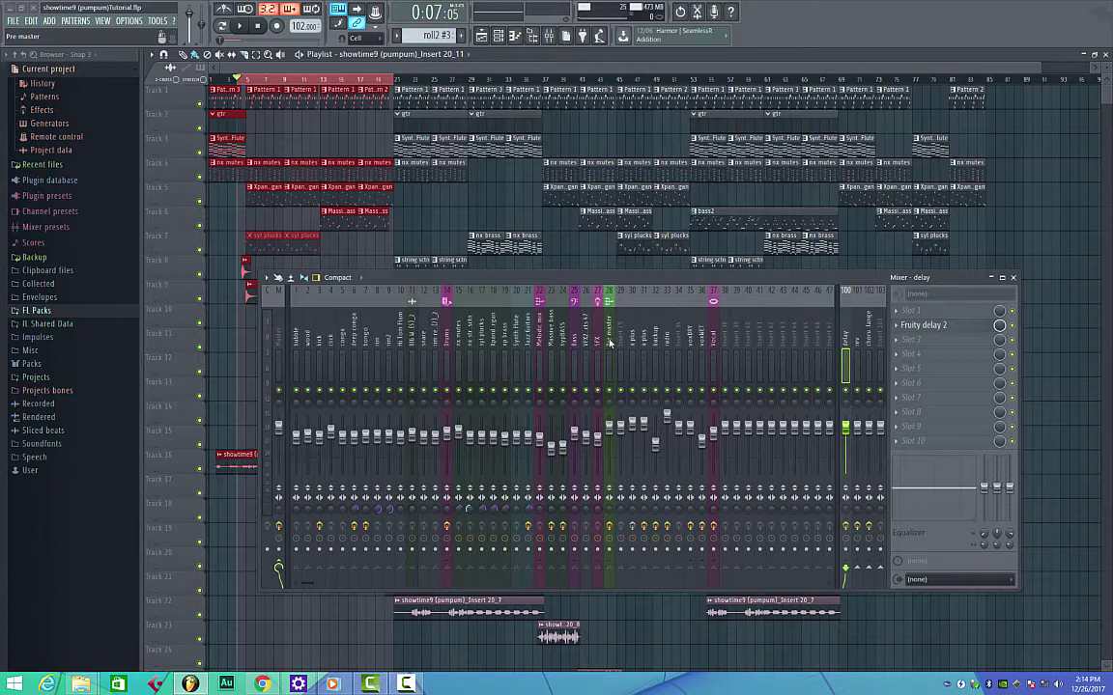
left_click(249, 82)
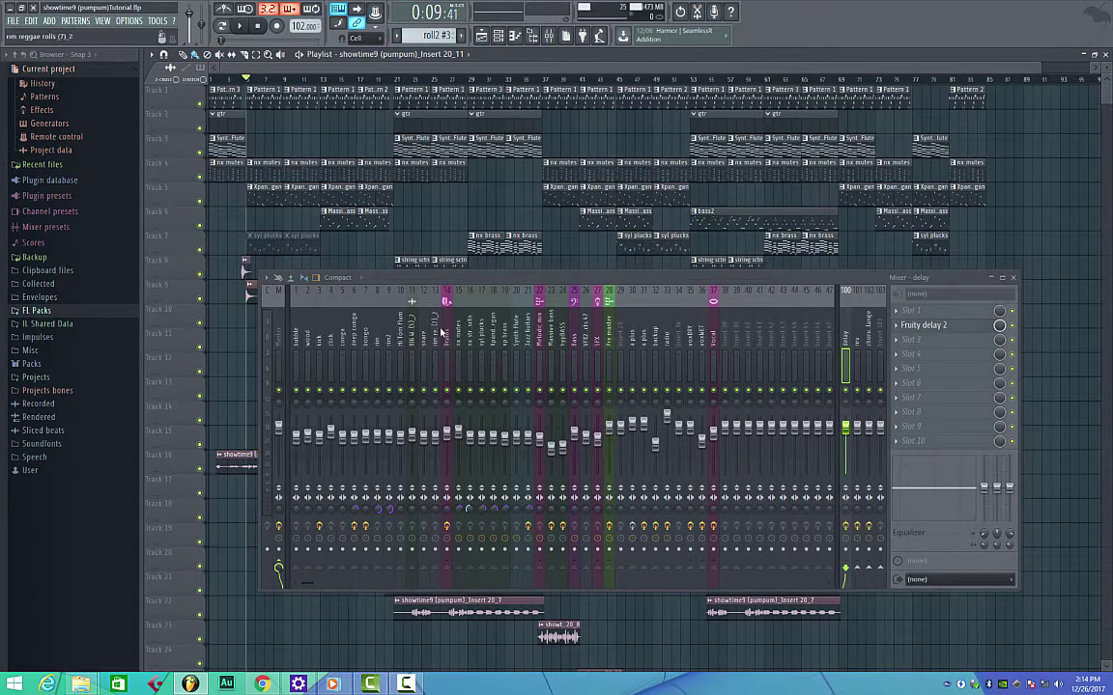
left_click(445, 331)
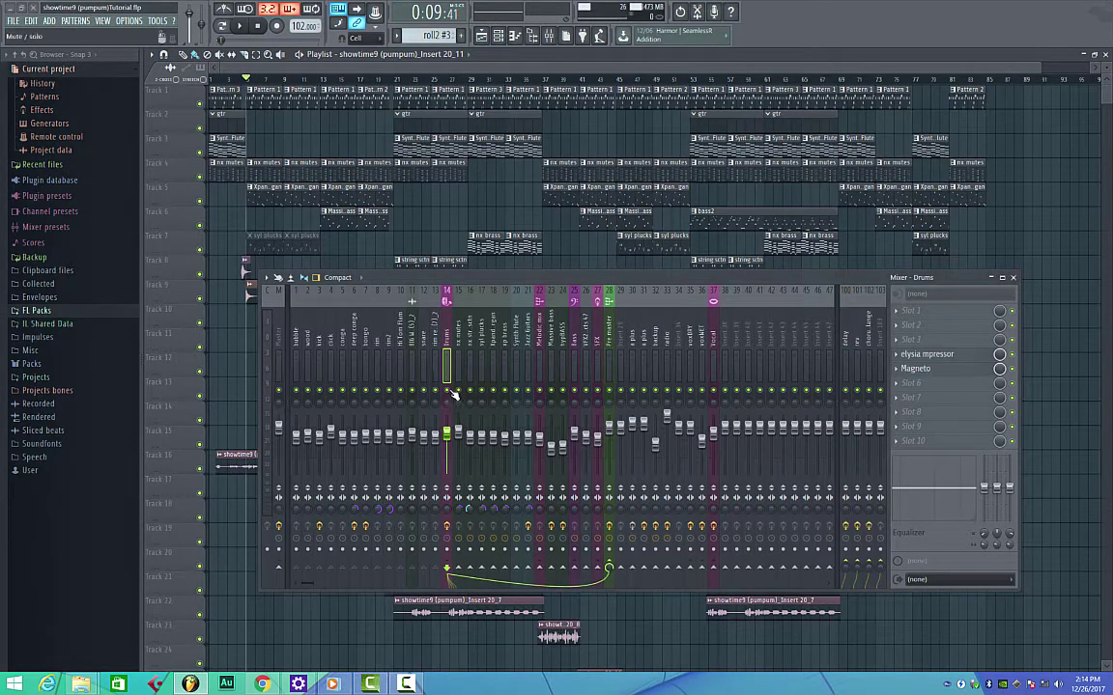
right_click(450, 393)
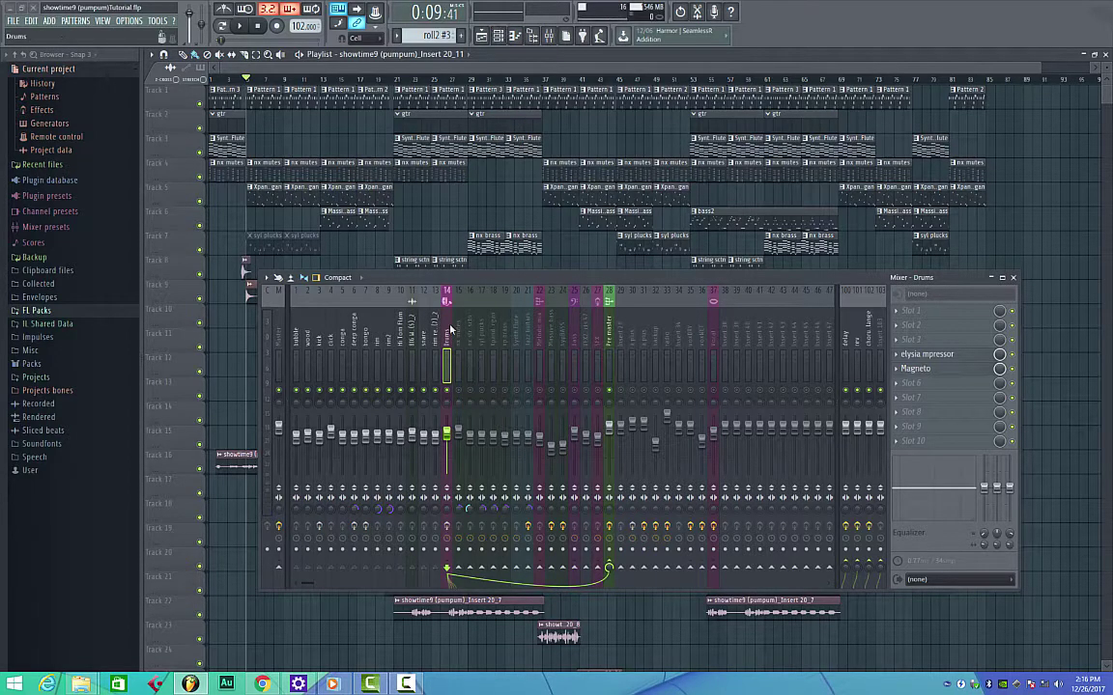
Step: Play the soloed drums from about bar 5, jump to bars 13 and 21, and stop playback
key("space")
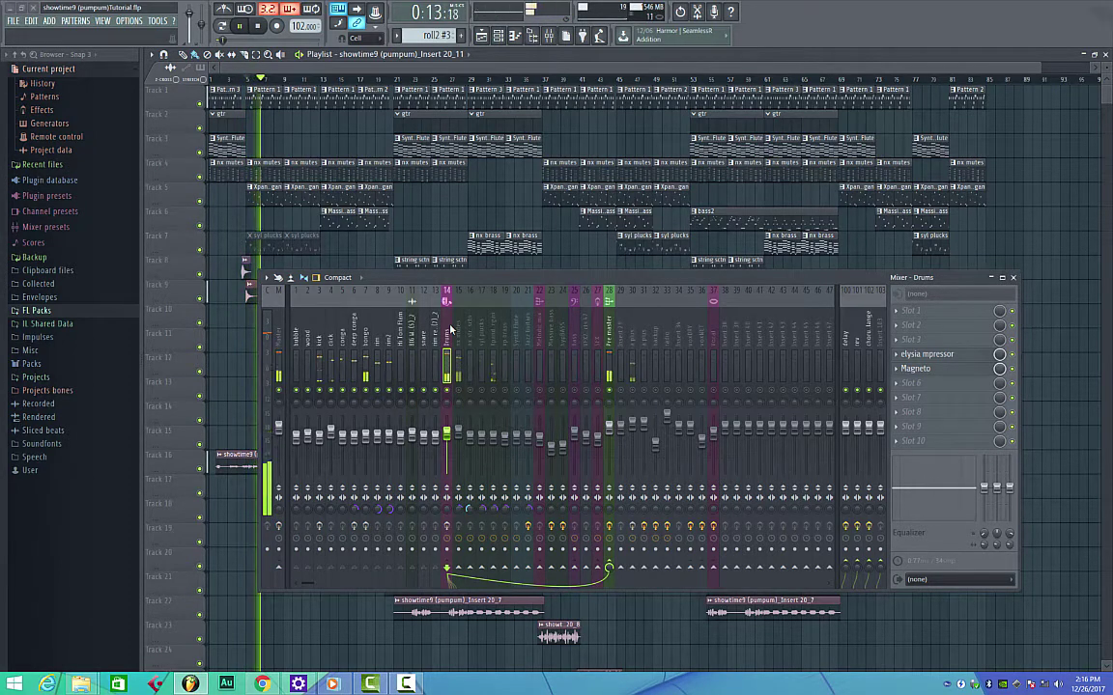
left_click(323, 81)
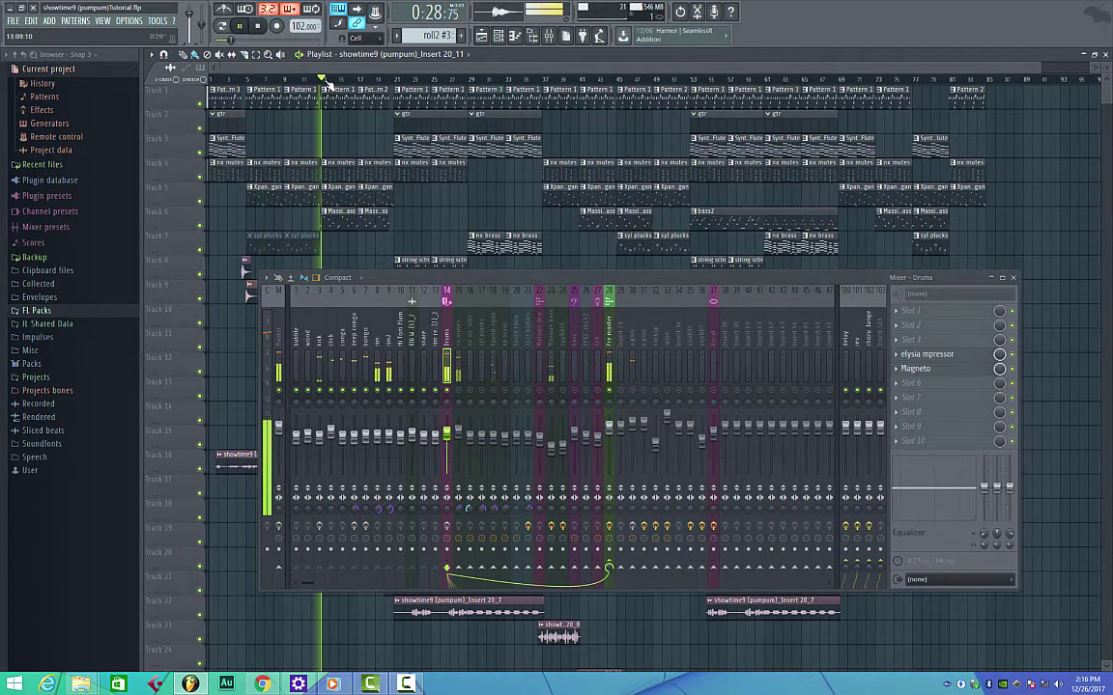
left_click(399, 81)
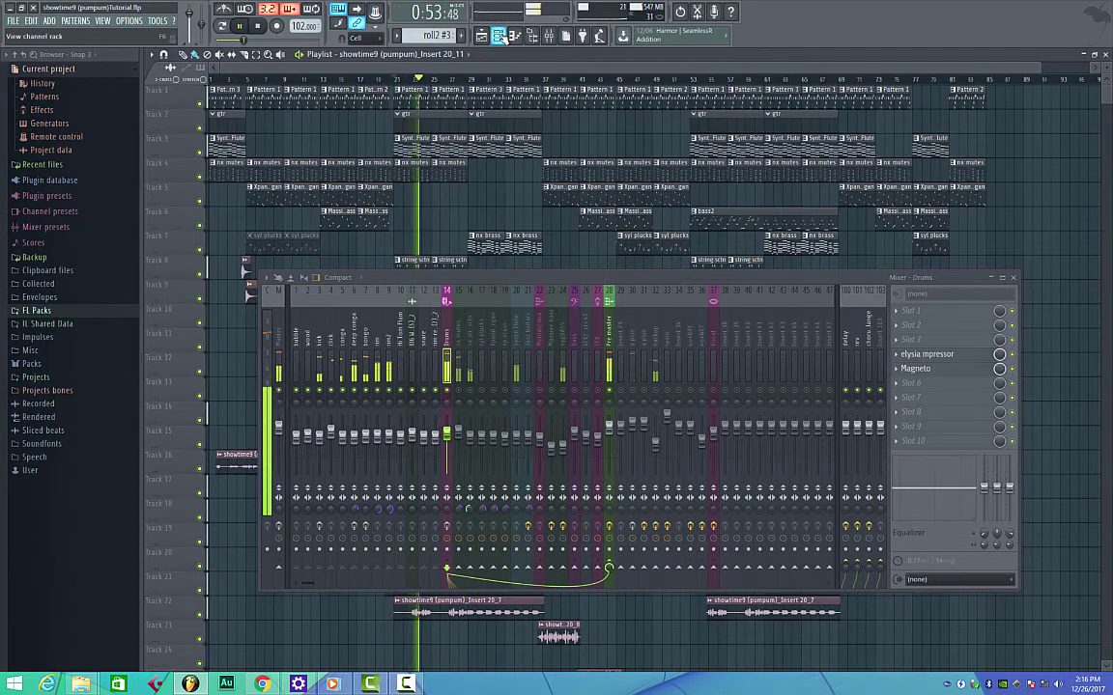
key("space")
Step: Display the channel rack, move the mixer up slightly, and hide it to uncover the instrument channels
left_click(503, 44)
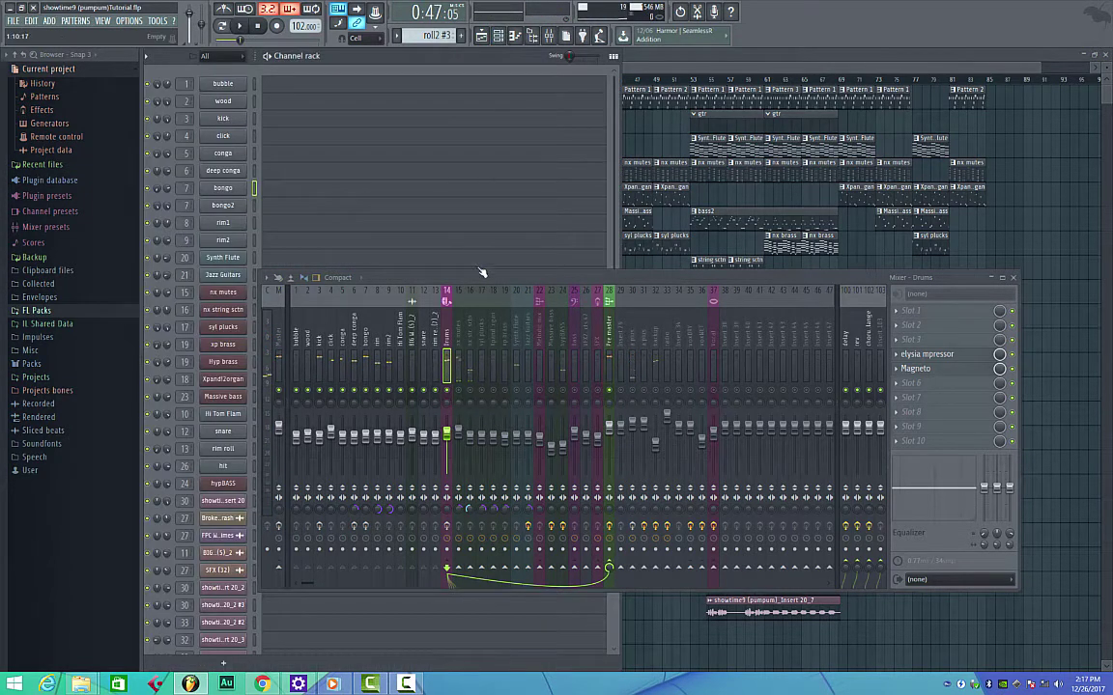
left_click_drag(481, 276, 475, 251)
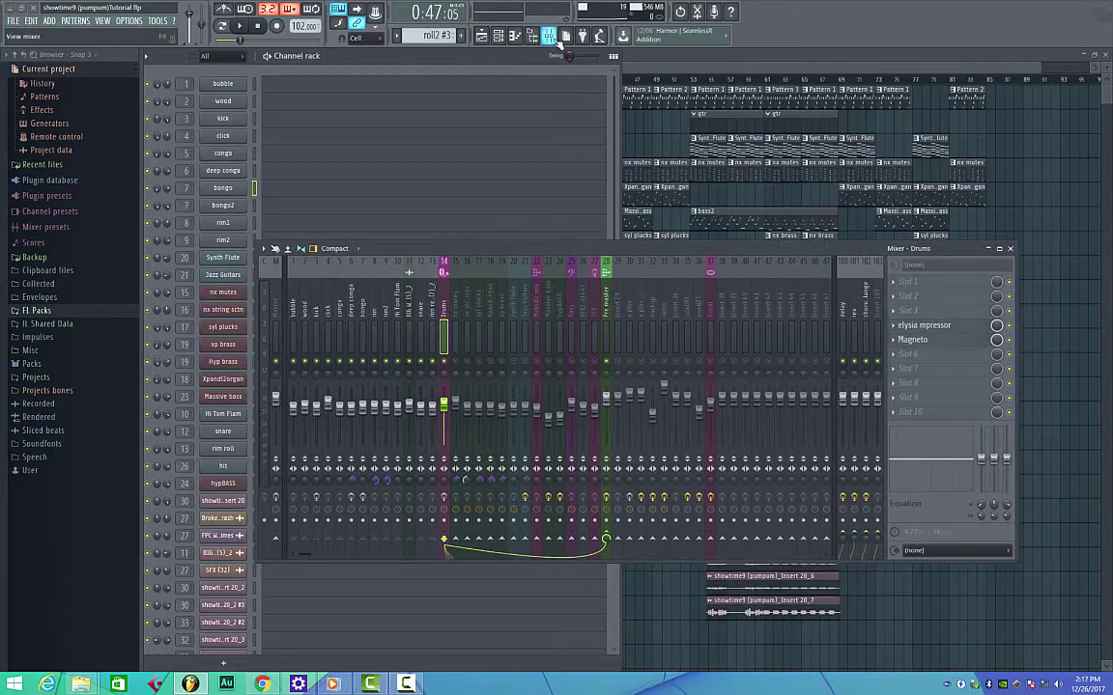
left_click(497, 37)
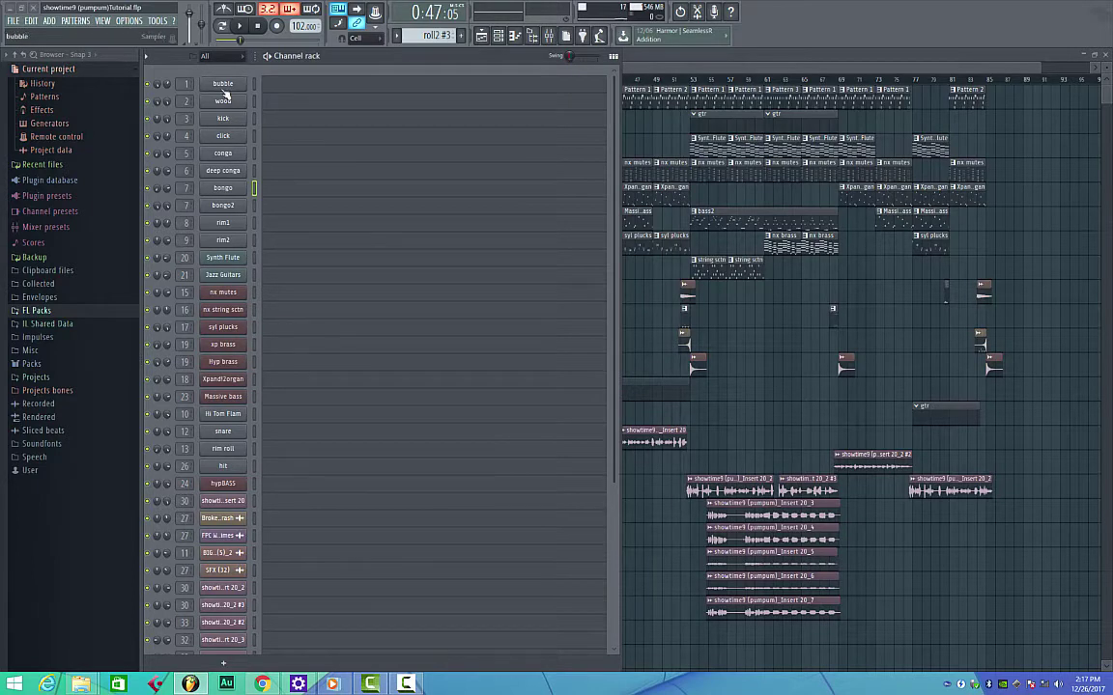
Step: Look through the Allnaijabeats Afrobeat Packs subfolders inside FL Packs, and collapse the folders again
left_click(46, 311)
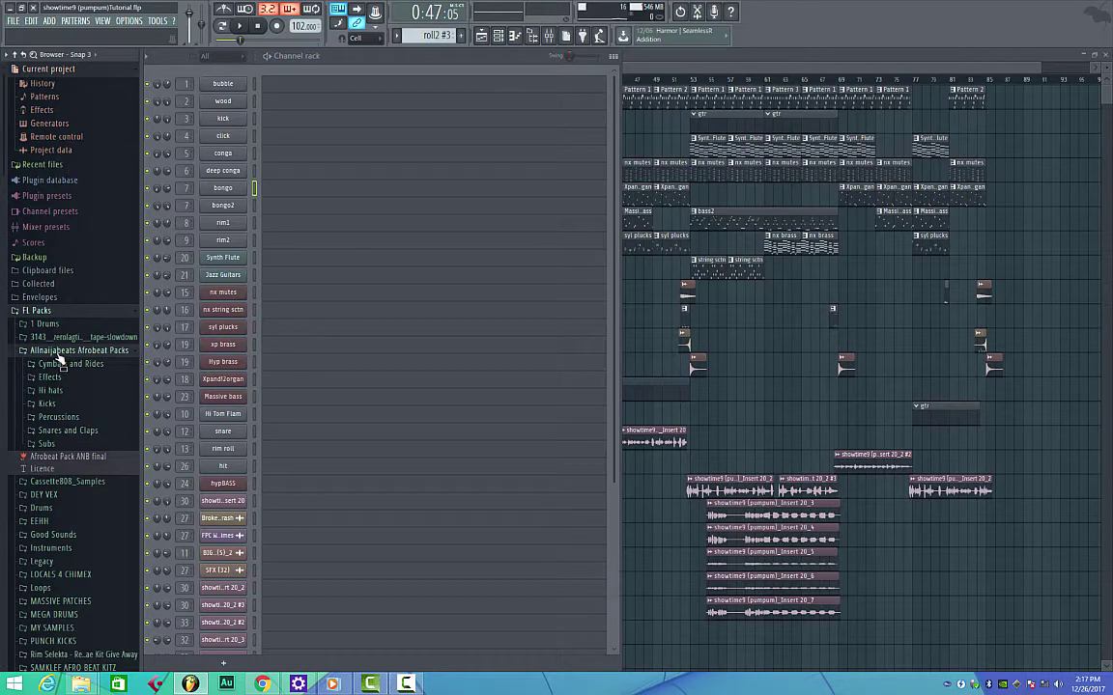
left_click(54, 350)
left_click(54, 354)
left_click(38, 311)
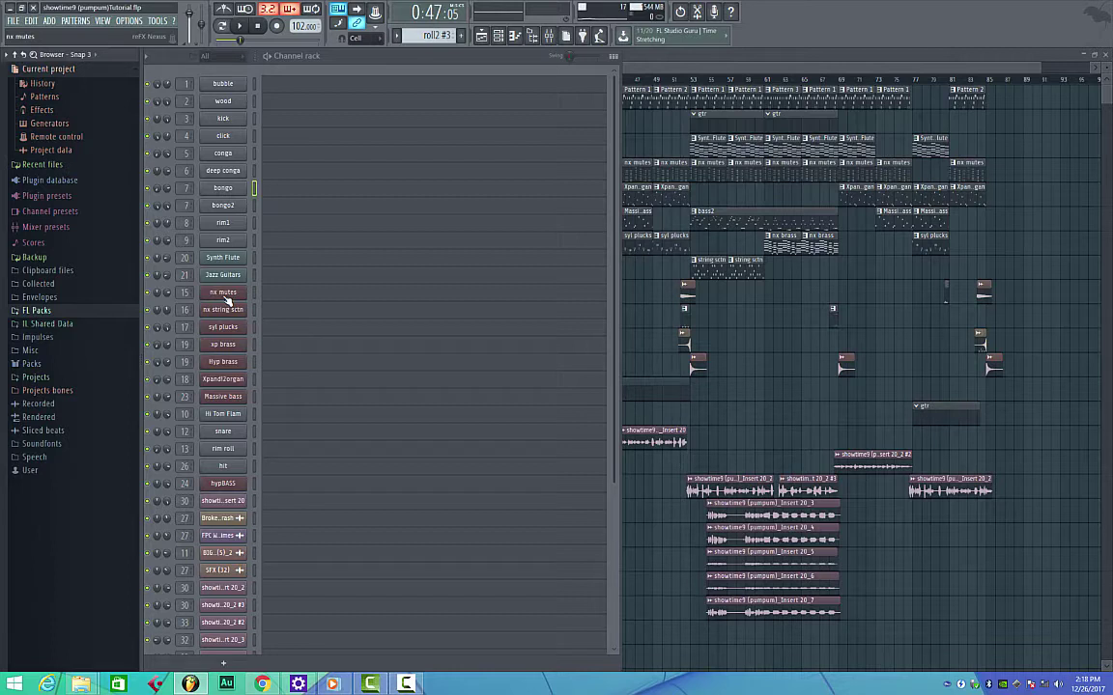
Step: Inspect the Sylenth1 instrument on the syl plucks channel, close it, and briefly open and close the Hyp brass channel
left_click(222, 327)
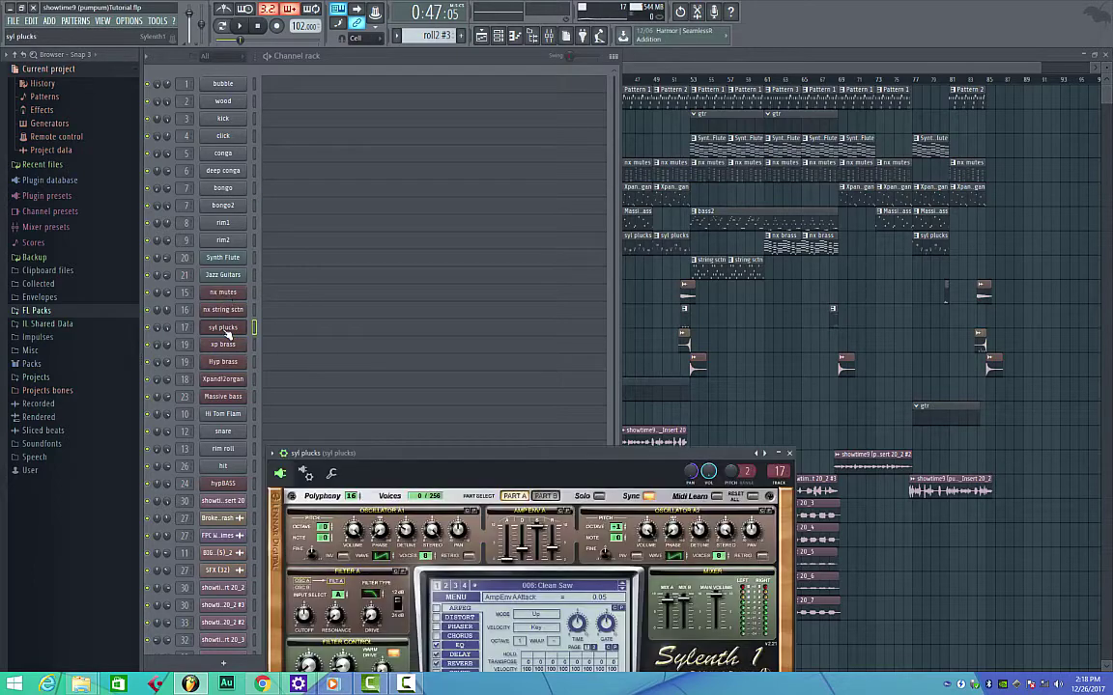
left_click_drag(481, 463, 605, 201)
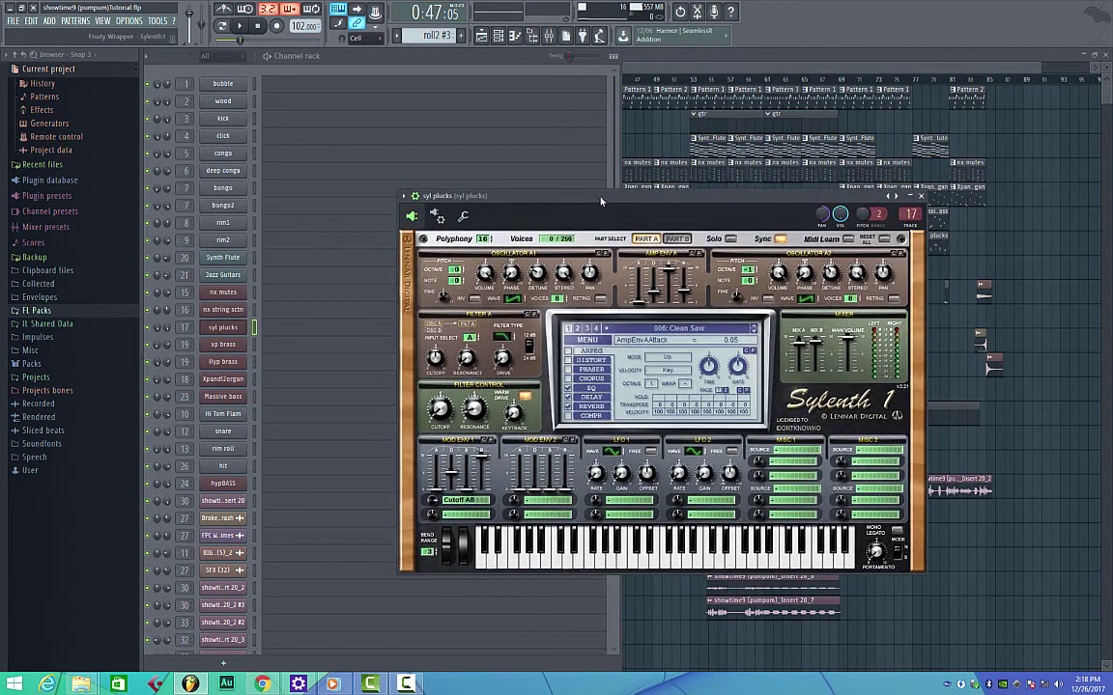
left_click(922, 197)
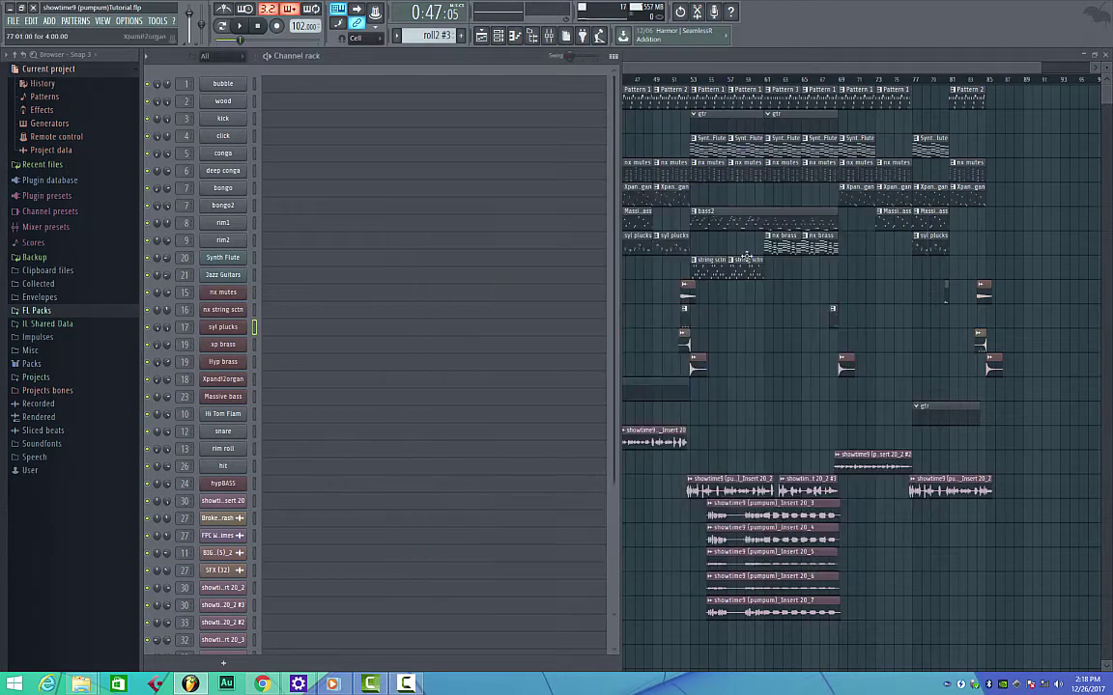
left_click(222, 362)
left_click(222, 363)
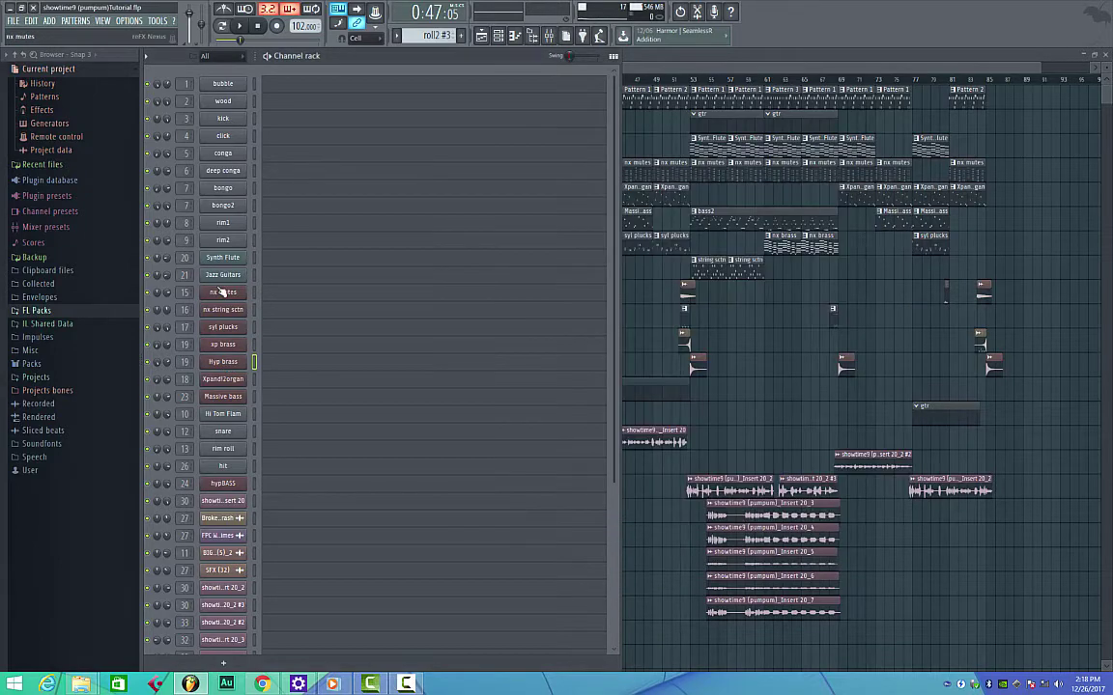
Step: View the Nexus preset used on the nx mutes channel, with its plugin window moved fully into view, and return to the channel rack
left_click(222, 292)
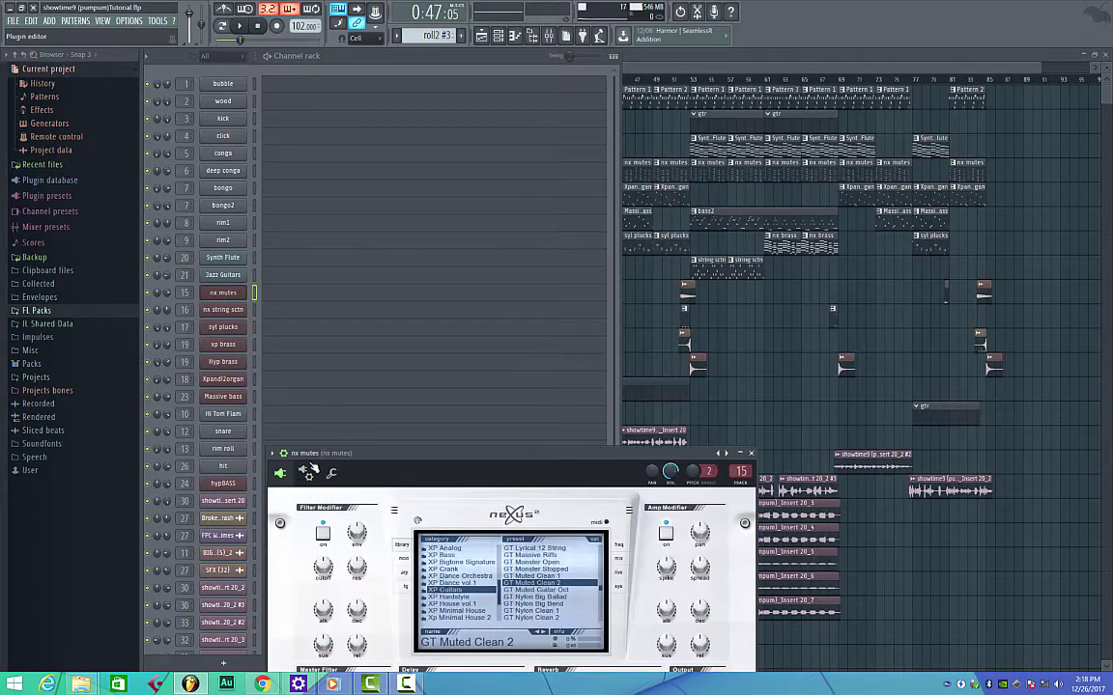
left_click_drag(383, 454, 474, 262)
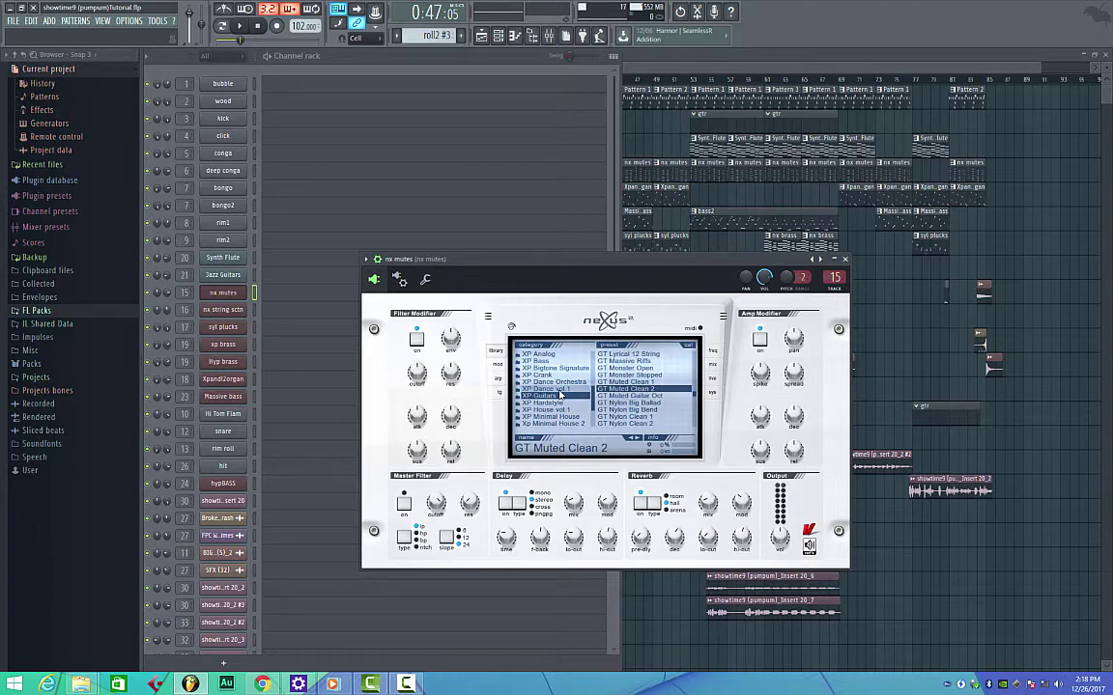
left_click(228, 295)
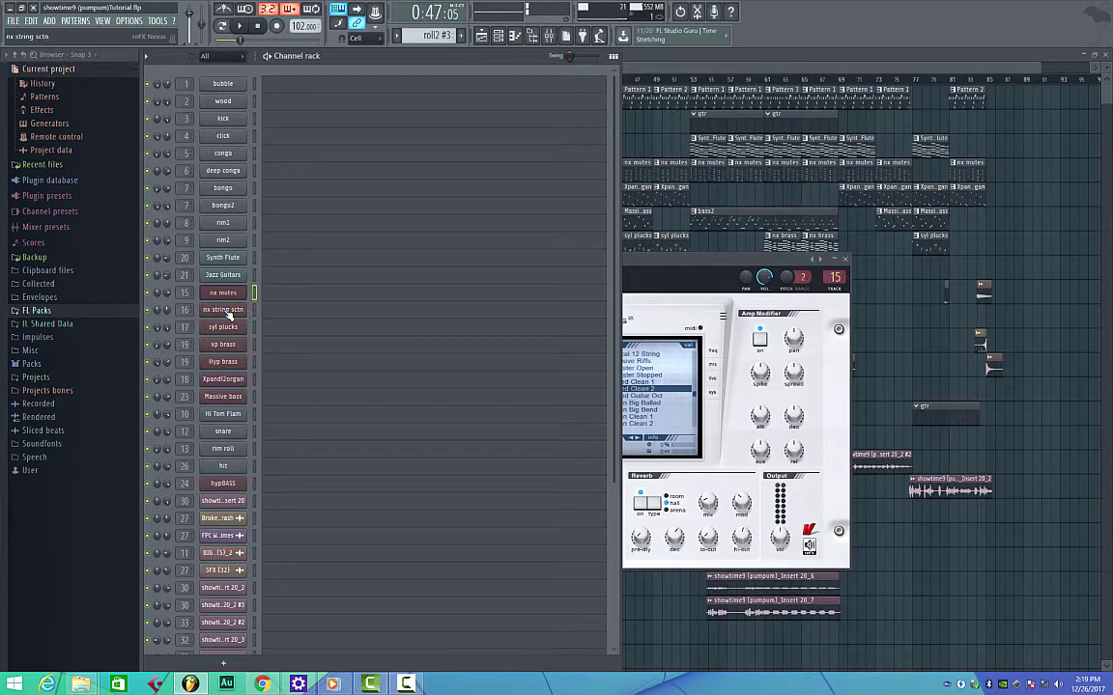
Step: Compare the Nexus presets on the nx string sctn and nx mutes channels, and view the Sylenth1 sound on syl plucks
left_click(229, 312)
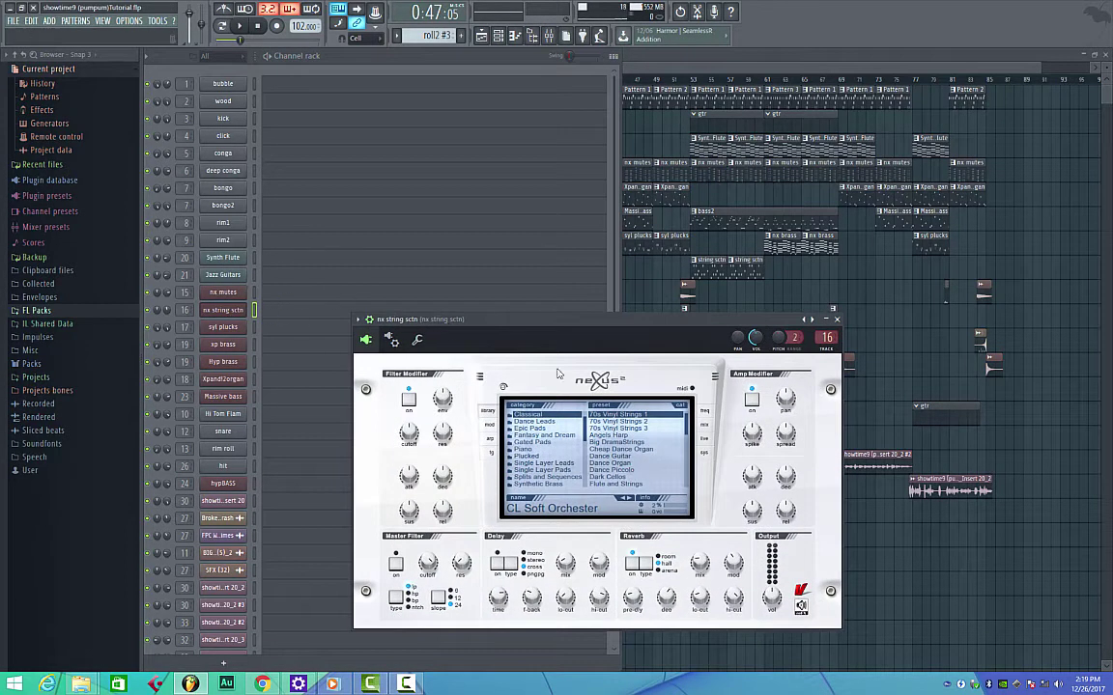
left_click(229, 293)
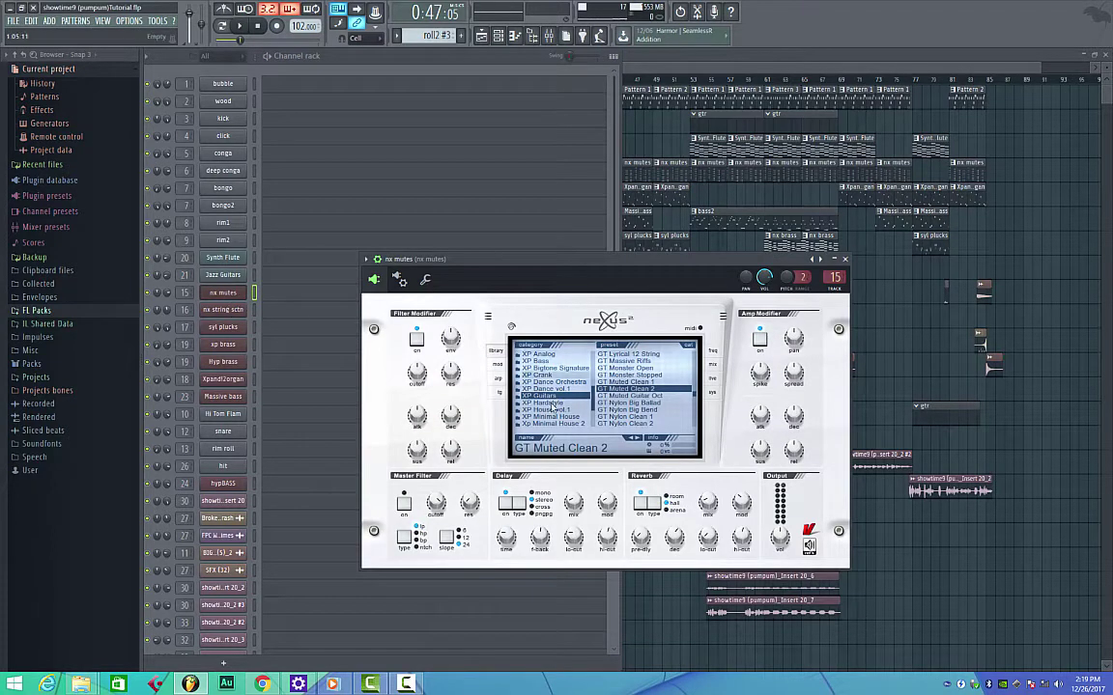
left_click(221, 327)
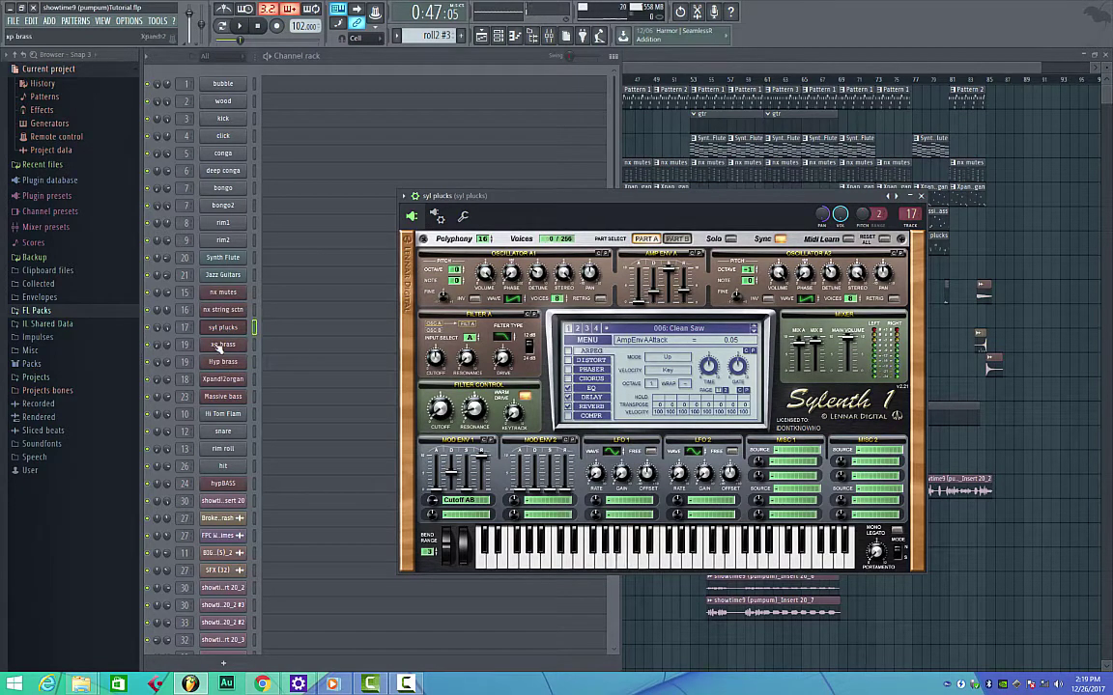
Step: View the Xpand!2 brass layers used on the xp brass channel, with its plugin window moved fully into view
left_click(222, 344)
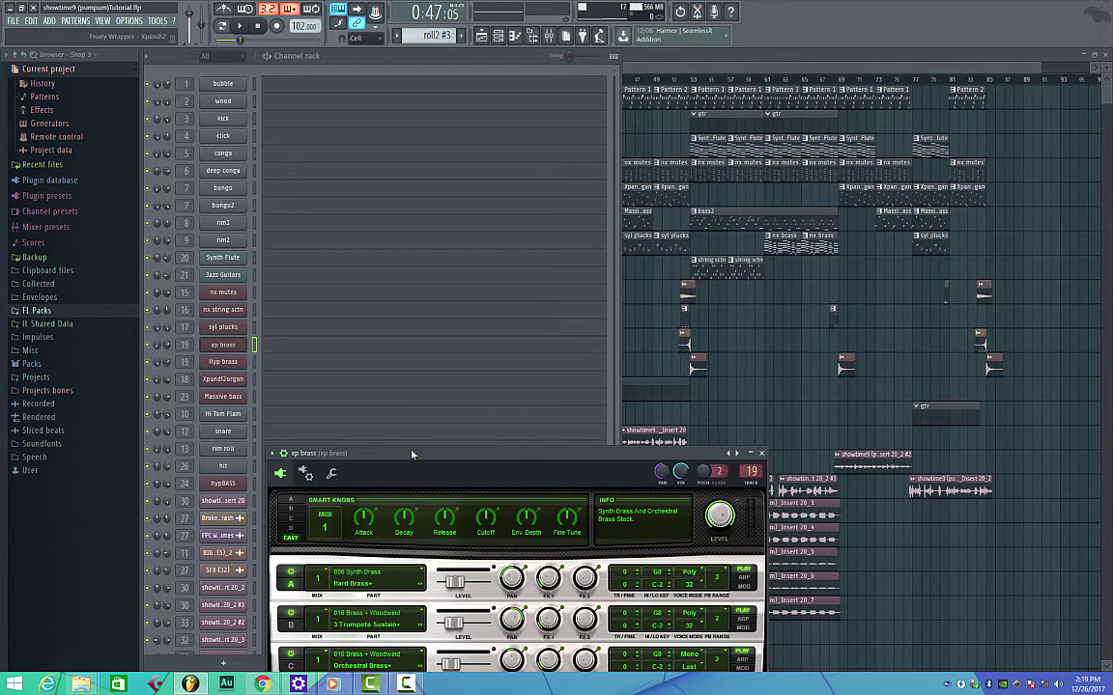
left_click_drag(404, 460, 521, 221)
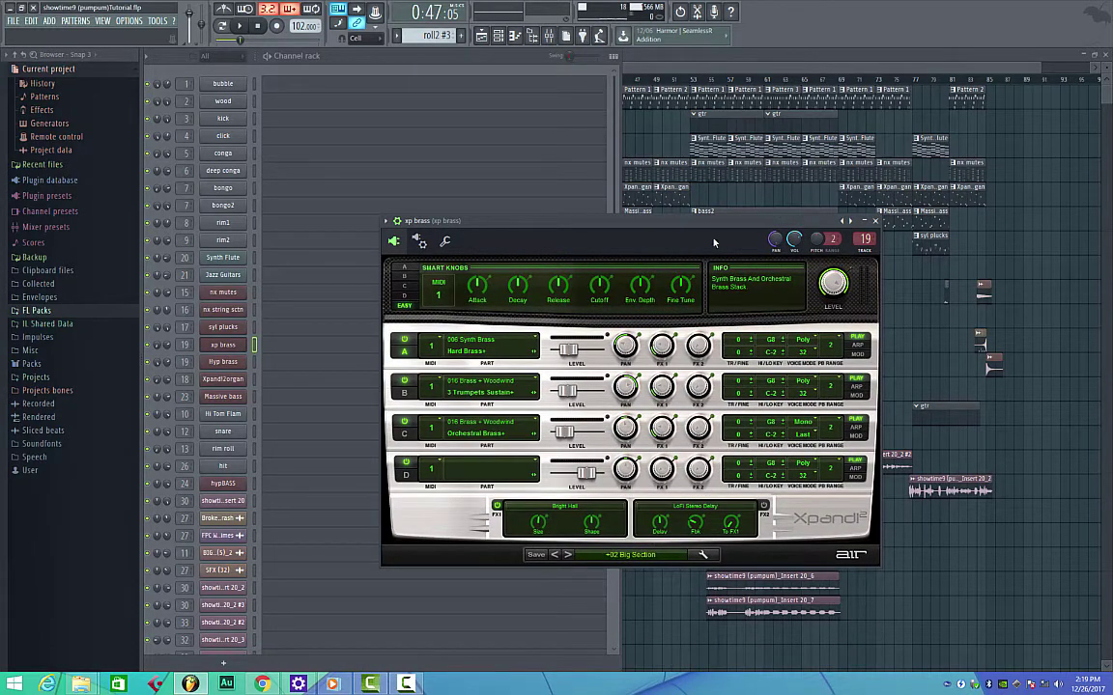
left_click_drag(579, 220, 548, 198)
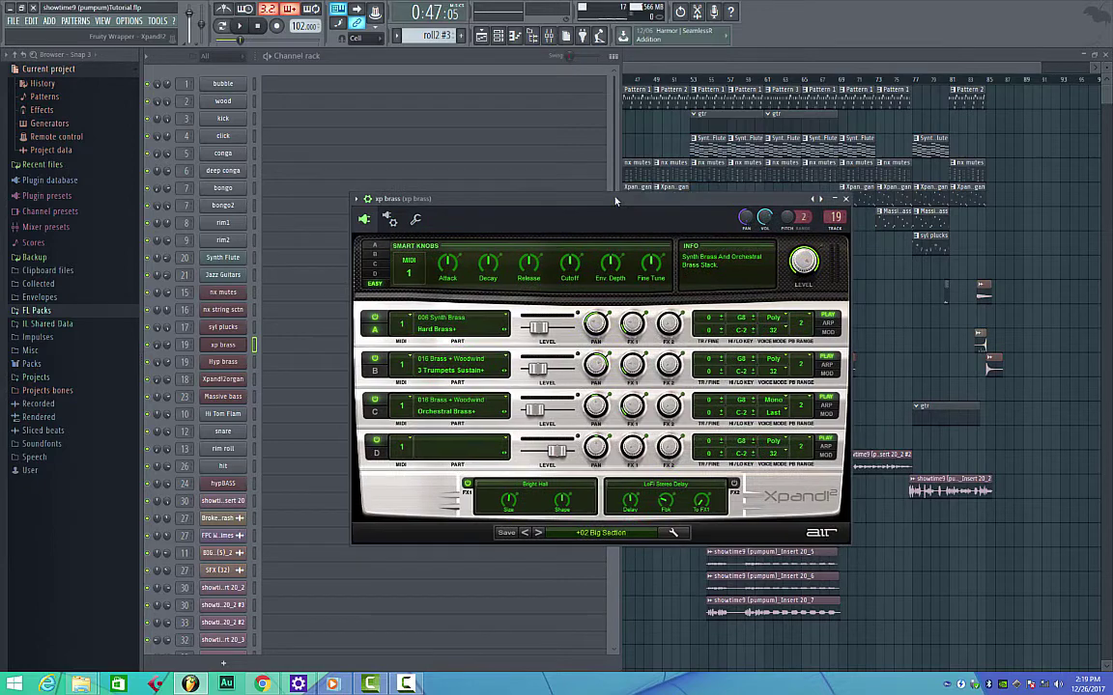
Step: Inspect the instruments on the Hyp brass, Xpand!2organ and Massive bass channels, and close the Massive window
left_click(223, 363)
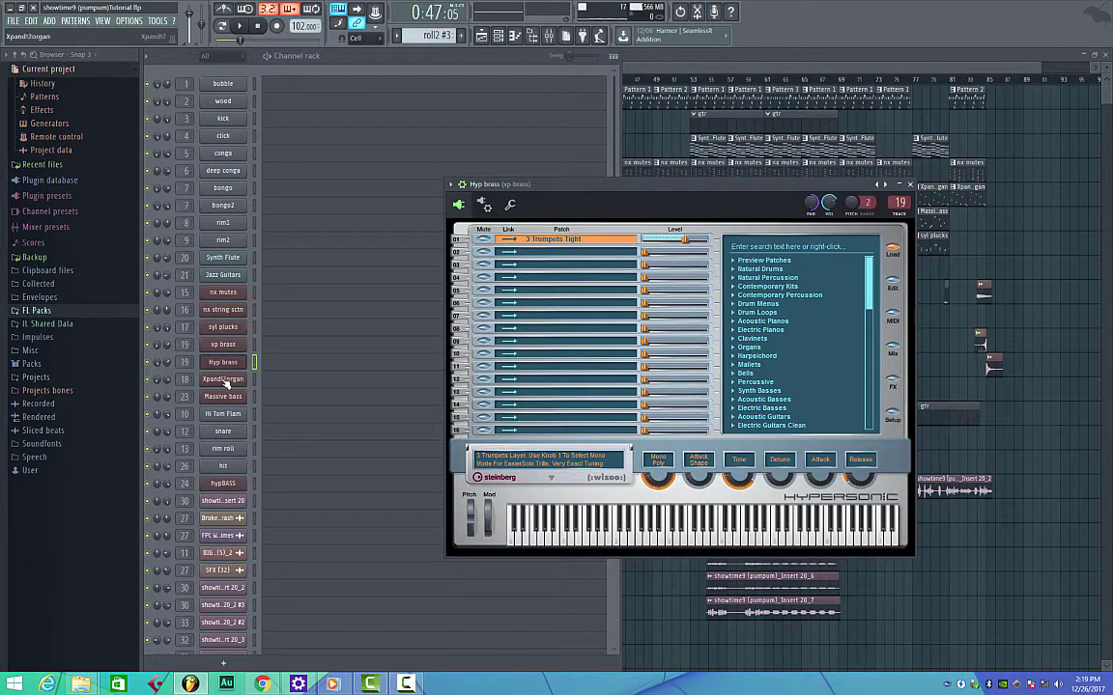
left_click(214, 379)
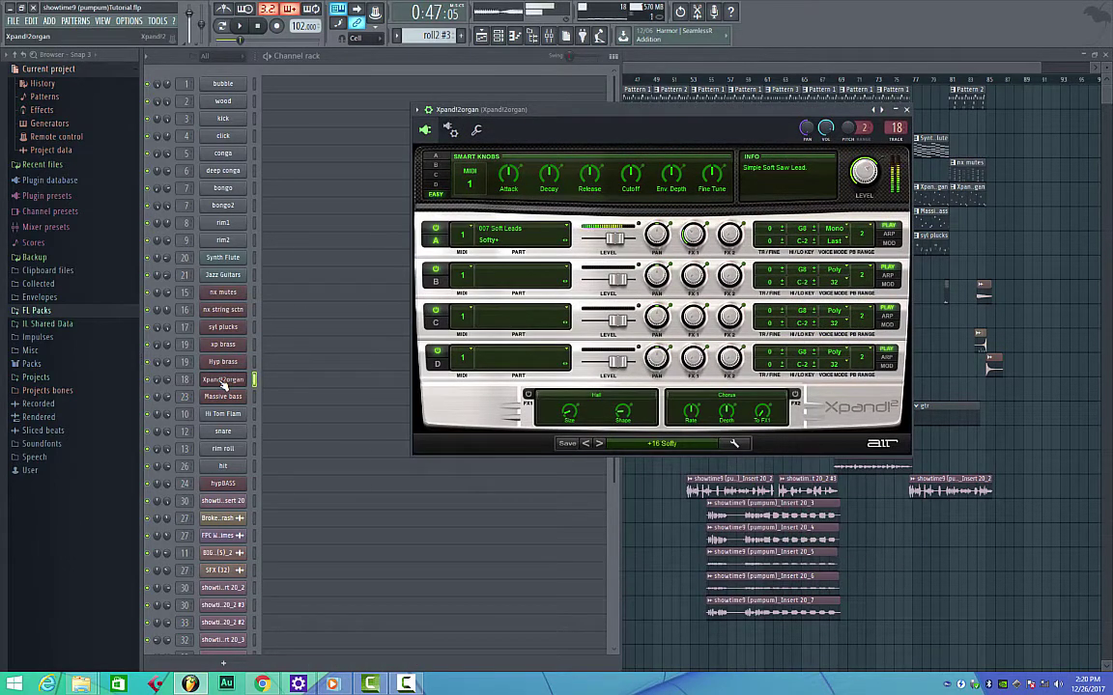
left_click(219, 396)
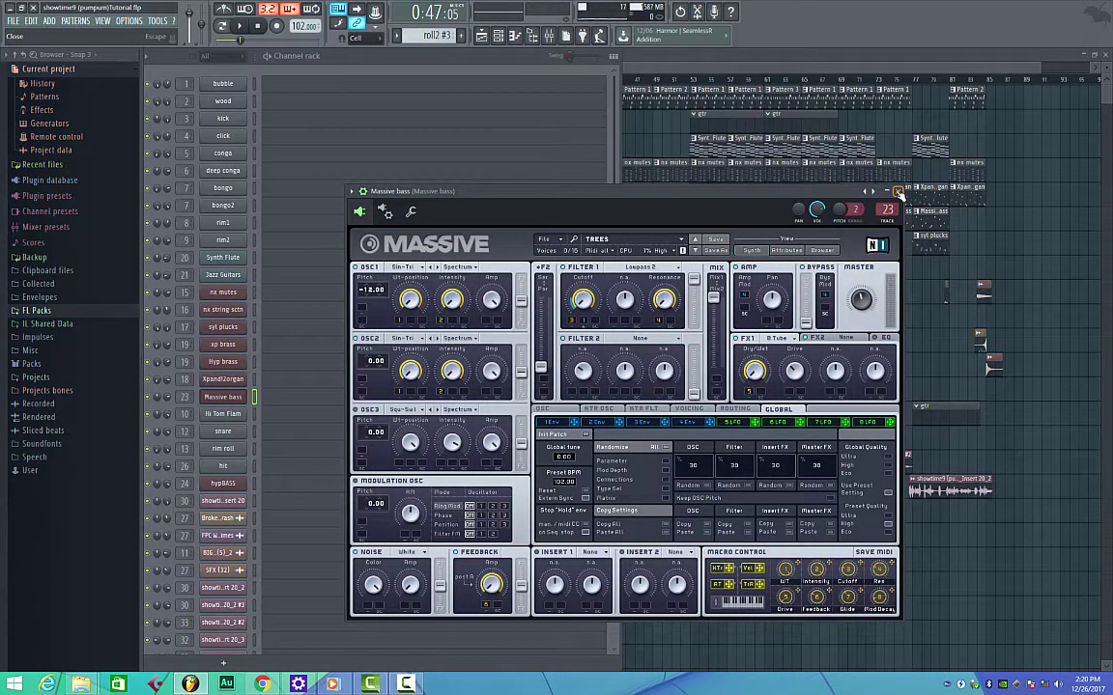
left_click(897, 190)
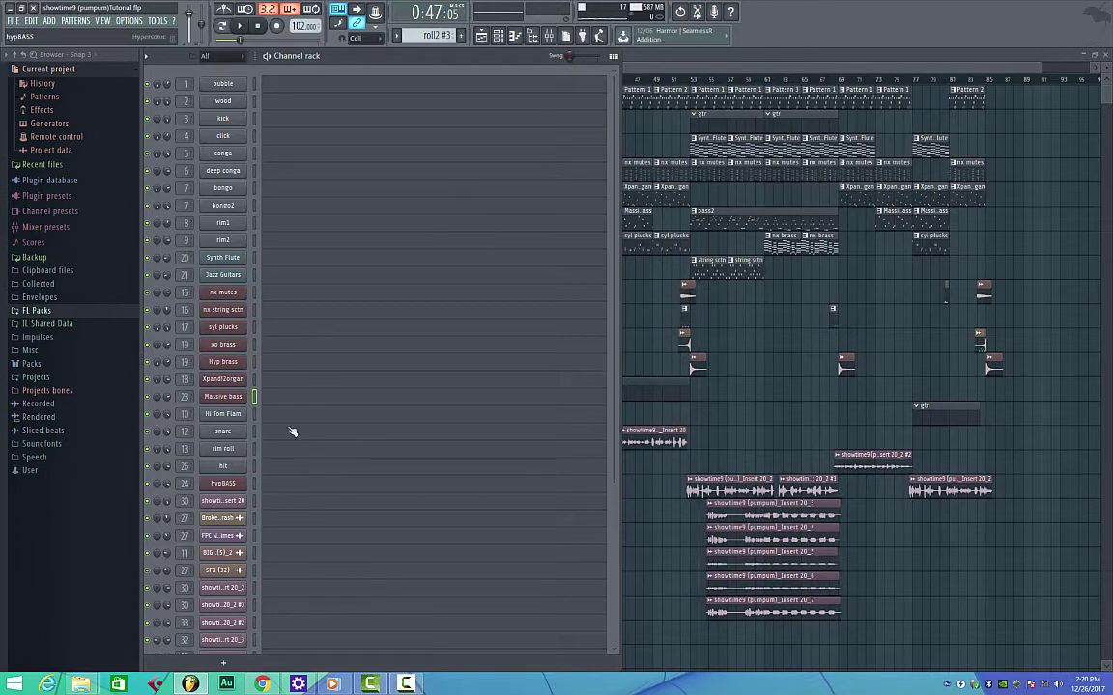
Step: View the Hypersonic patch on the hypBASS channel by switching from its wrapper settings to the plugin interface, and close it
scroll(343, 392, "down", 3)
left_click(220, 322)
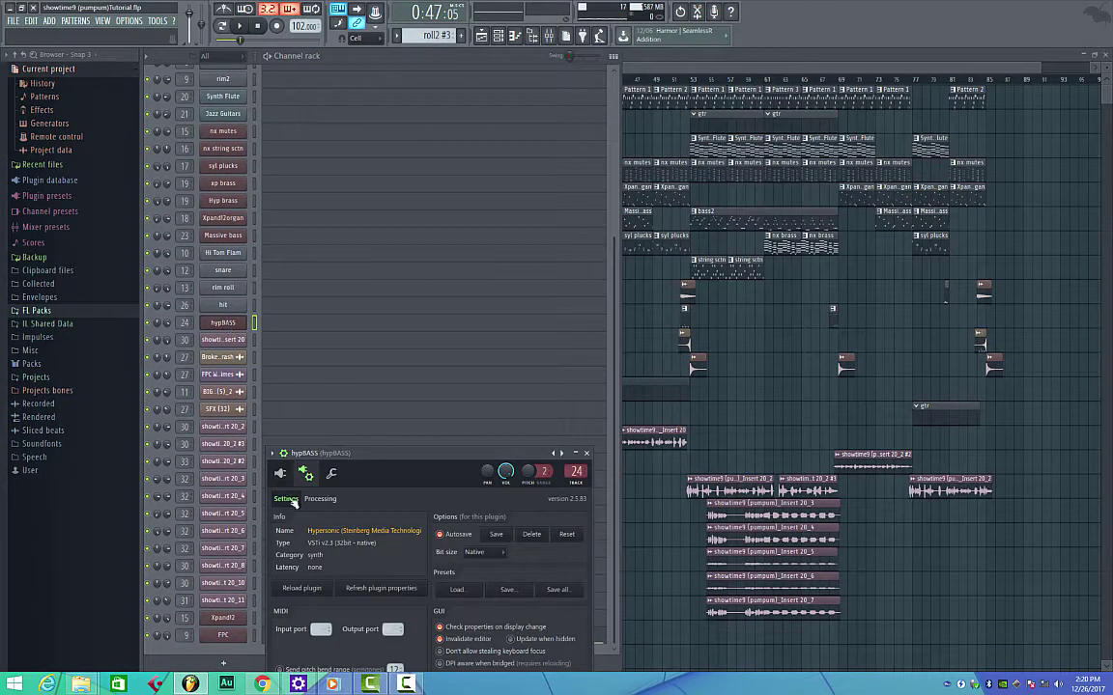
left_click(280, 474)
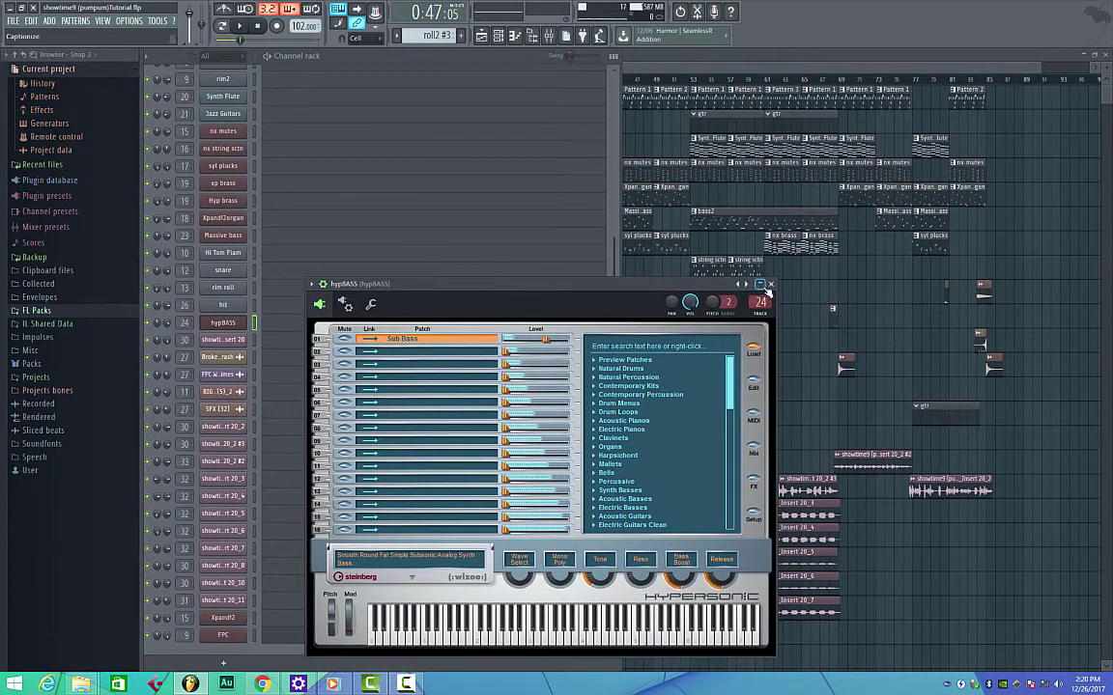
left_click(222, 323)
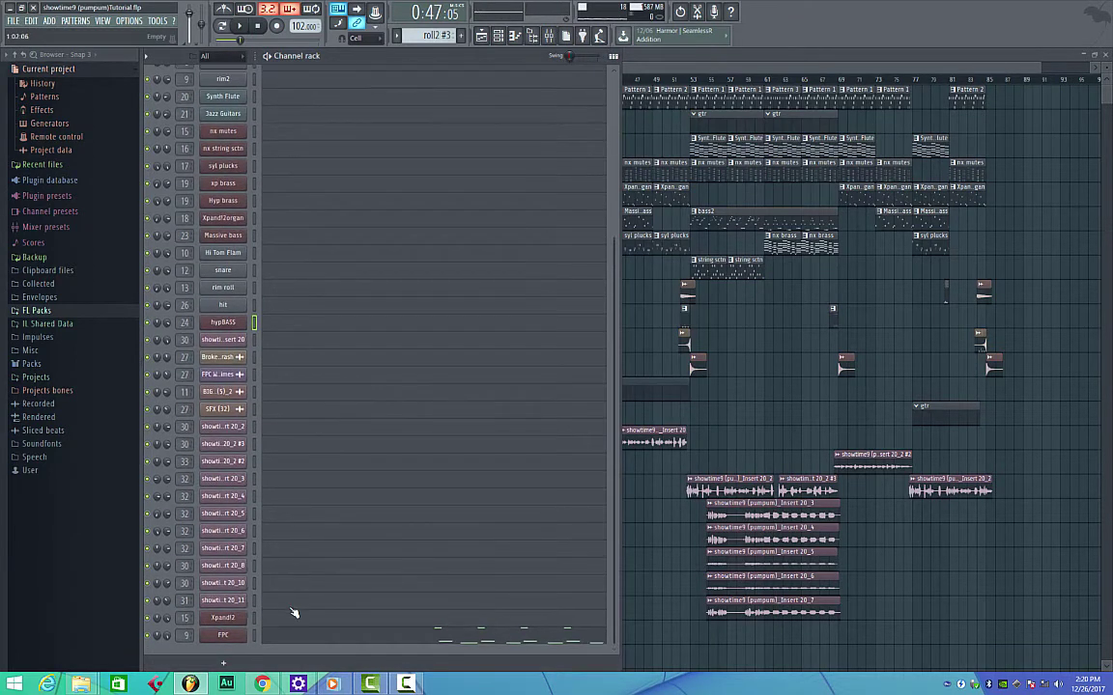
Step: View the Xpand!2 channel's preset with its plugin window moved fully into view, close it, and look over the channel list
left_click(225, 619)
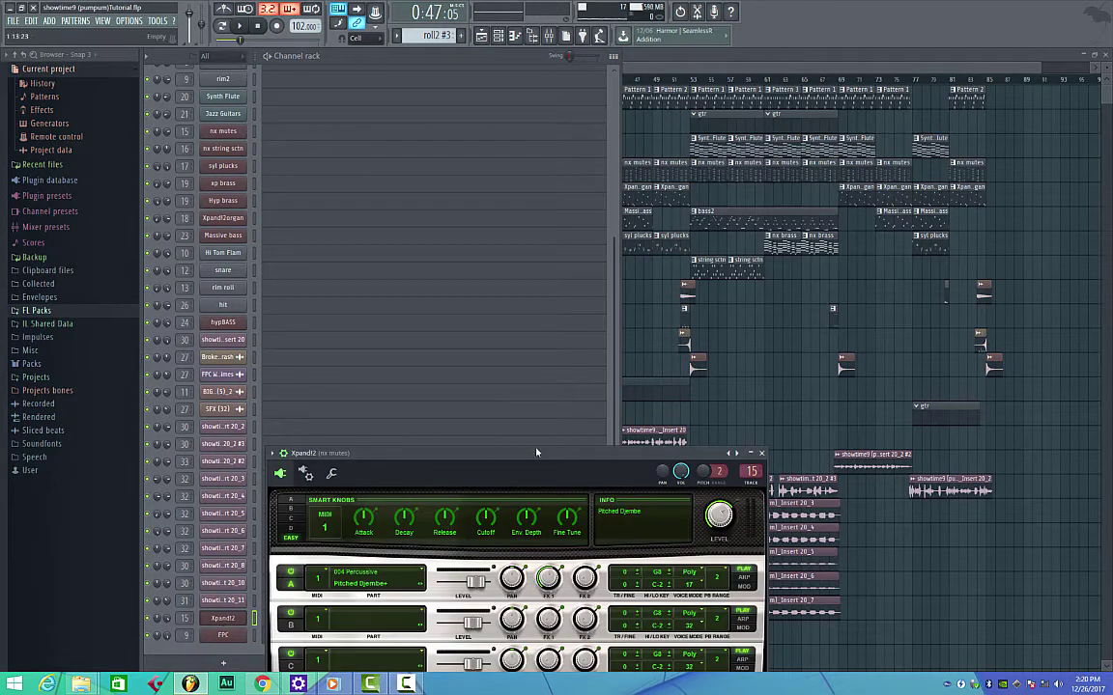
left_click_drag(537, 452, 592, 168)
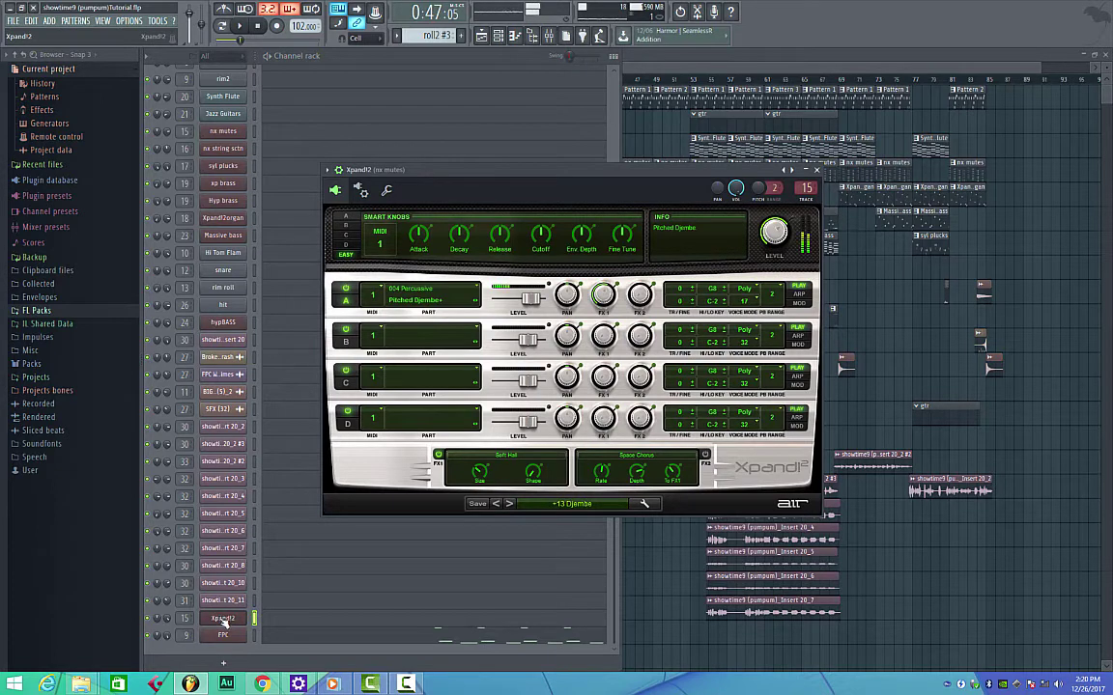
left_click(816, 171)
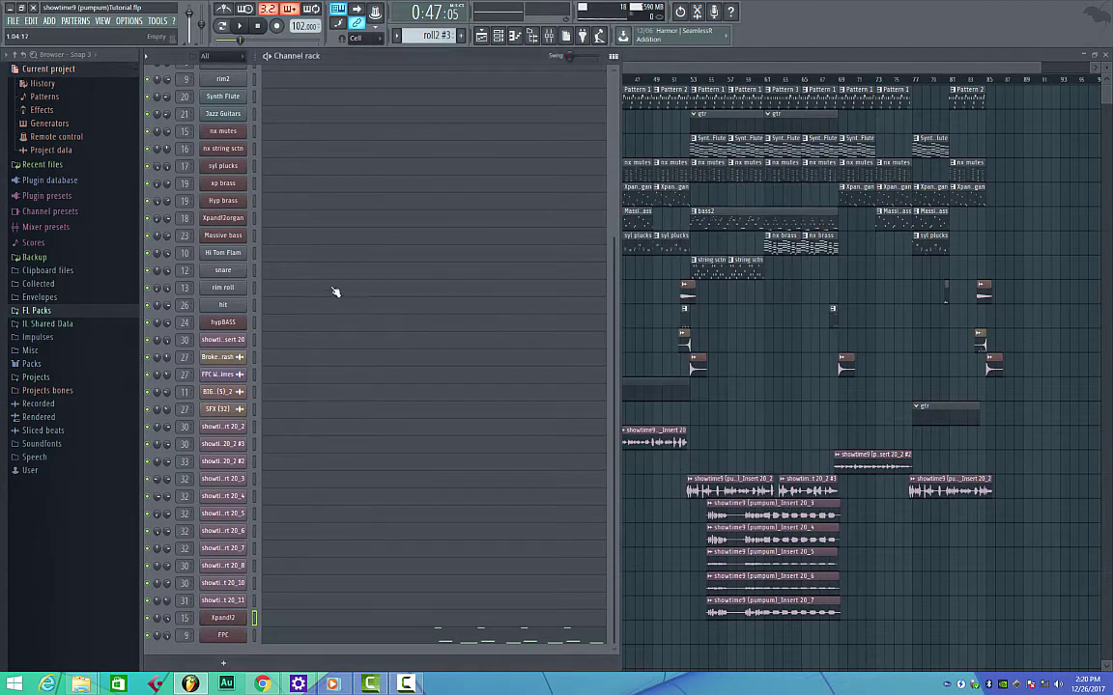
scroll(334, 272, "up", 3)
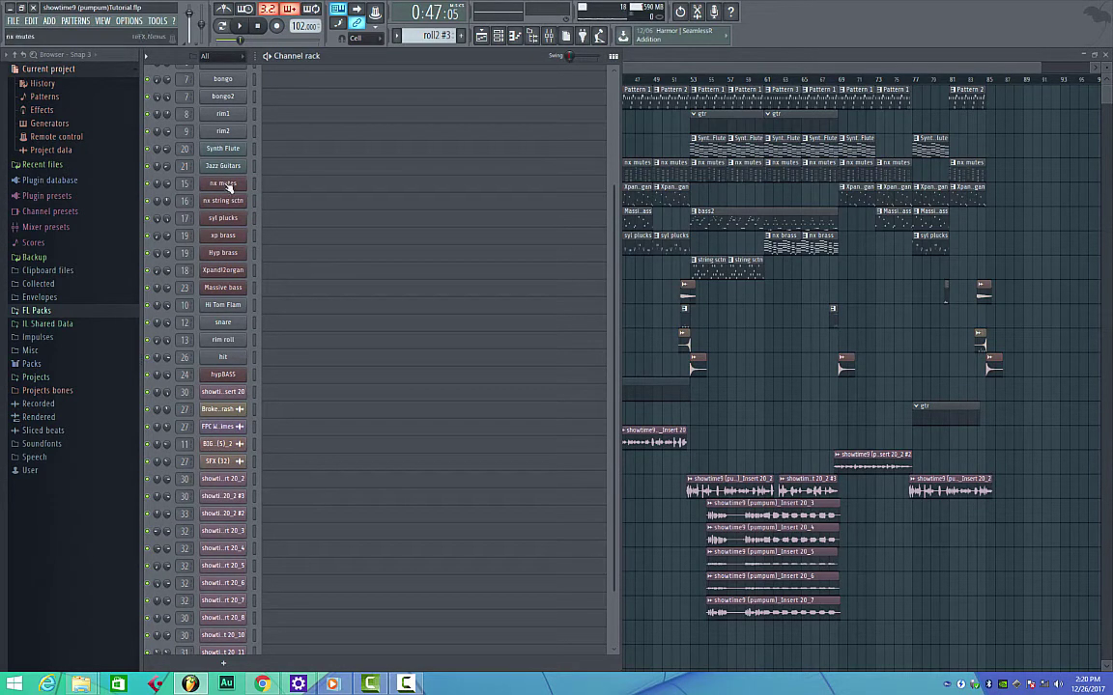
scroll(334, 265, "down", 3)
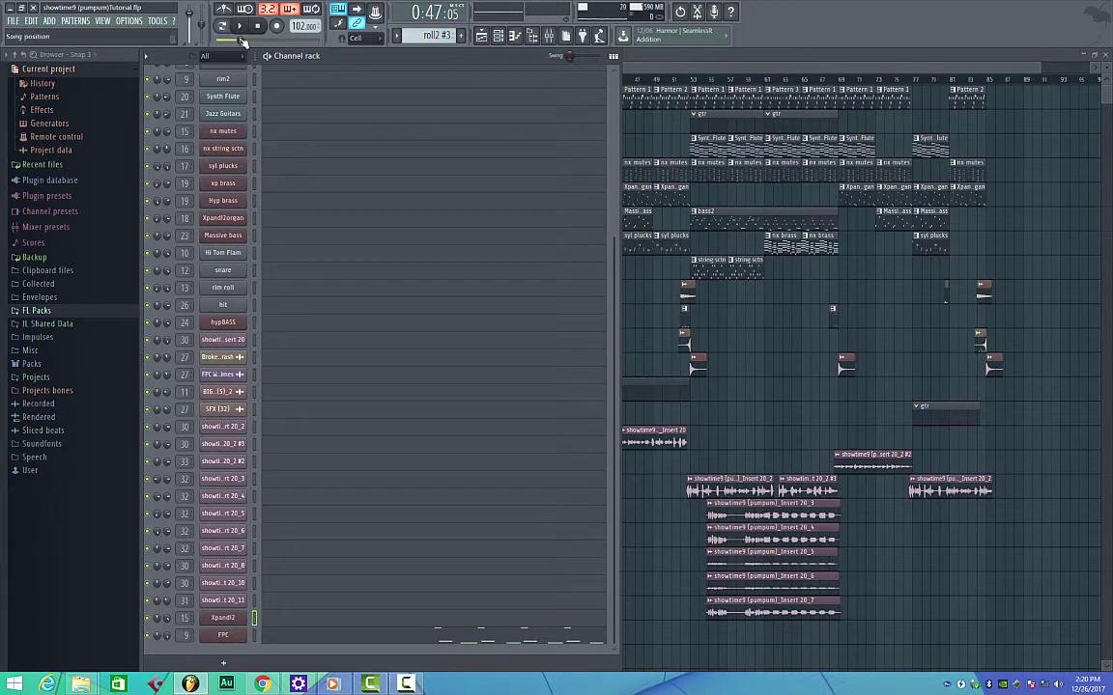
Step: Return the song position to the start, listen briefly to the opening, and stop playback
key("space")
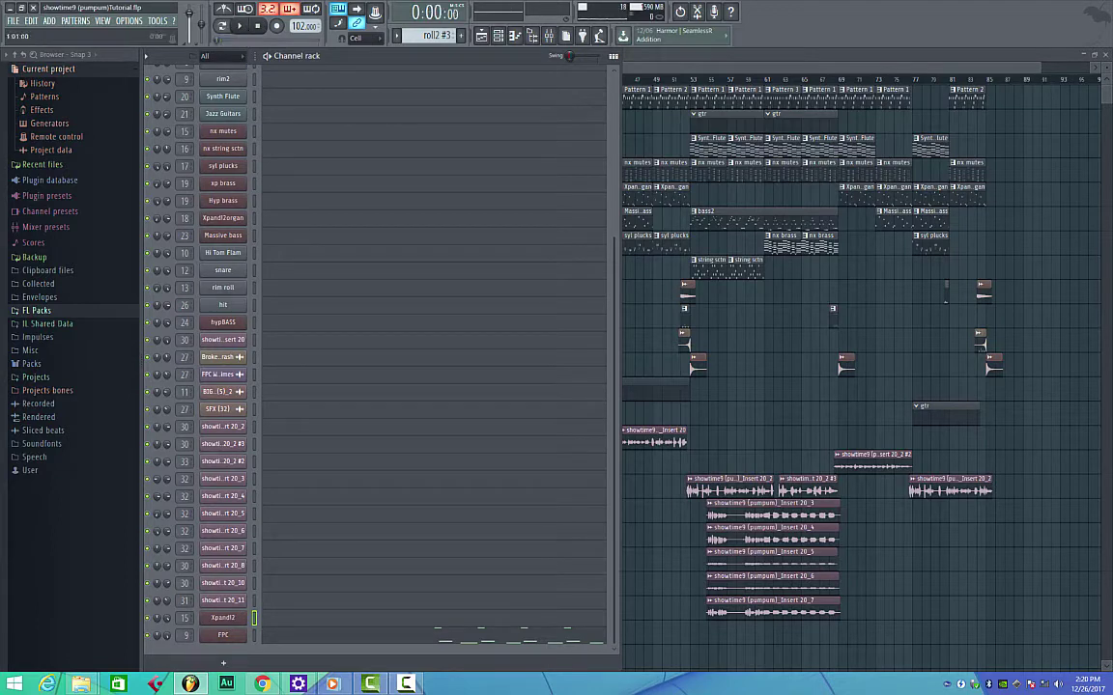
left_click(242, 27)
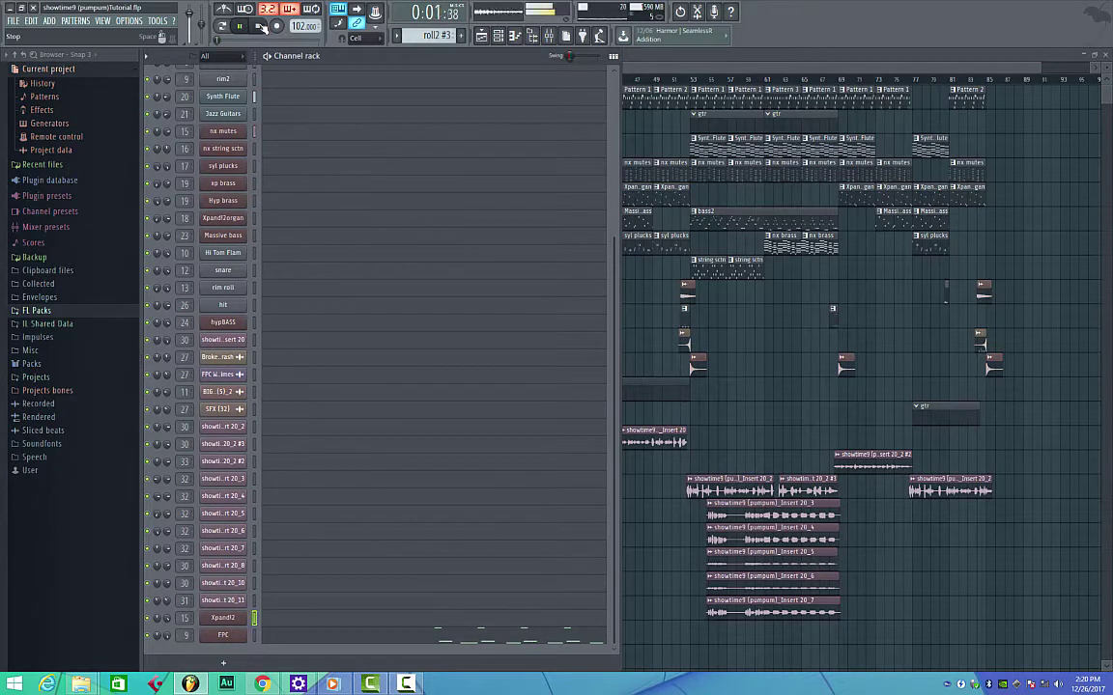
left_click(259, 26)
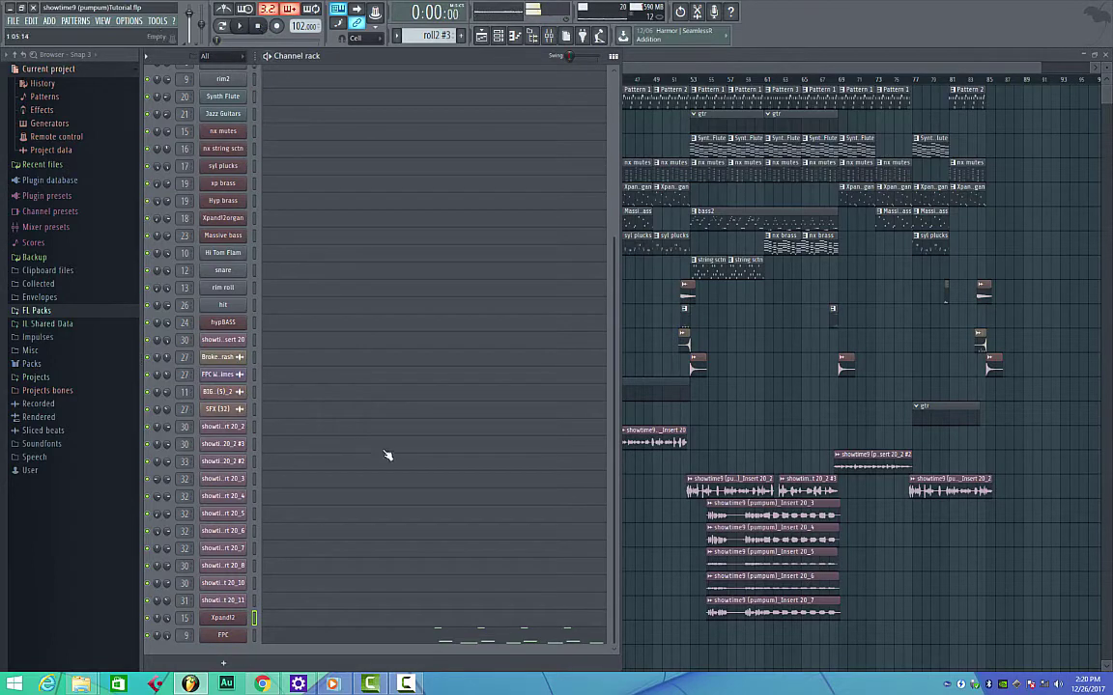
Step: Inspect the FPC drum channel's instrument with its window moved into view, close it, and toggle the pattern/song playback mode
left_click(223, 635)
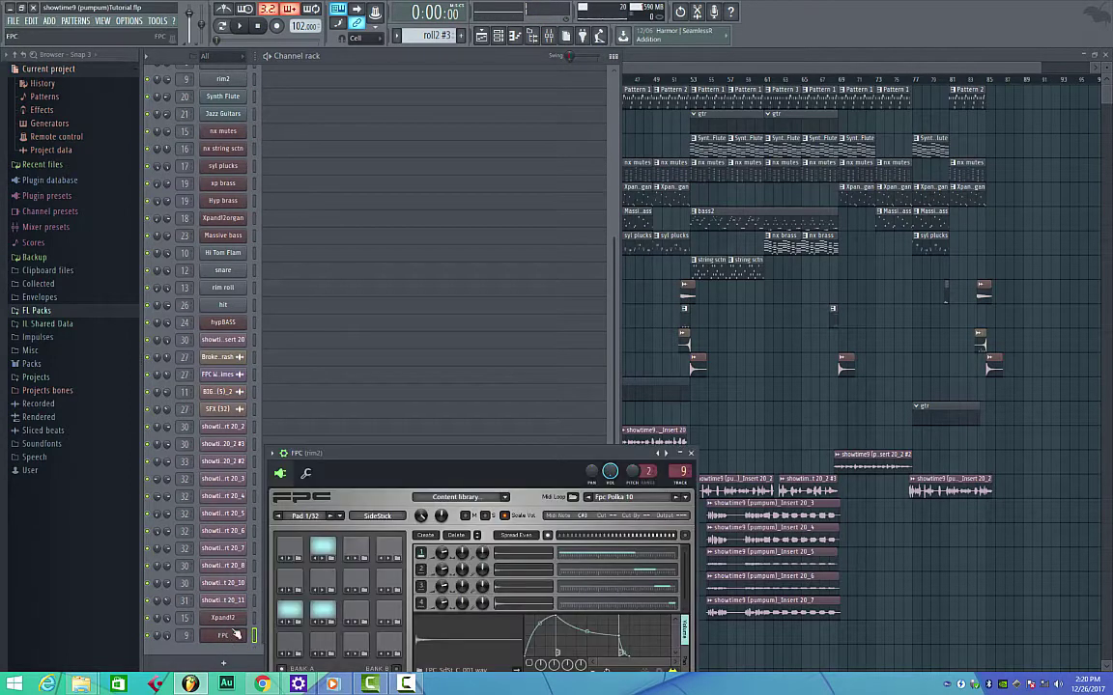
left_click_drag(382, 453, 468, 271)
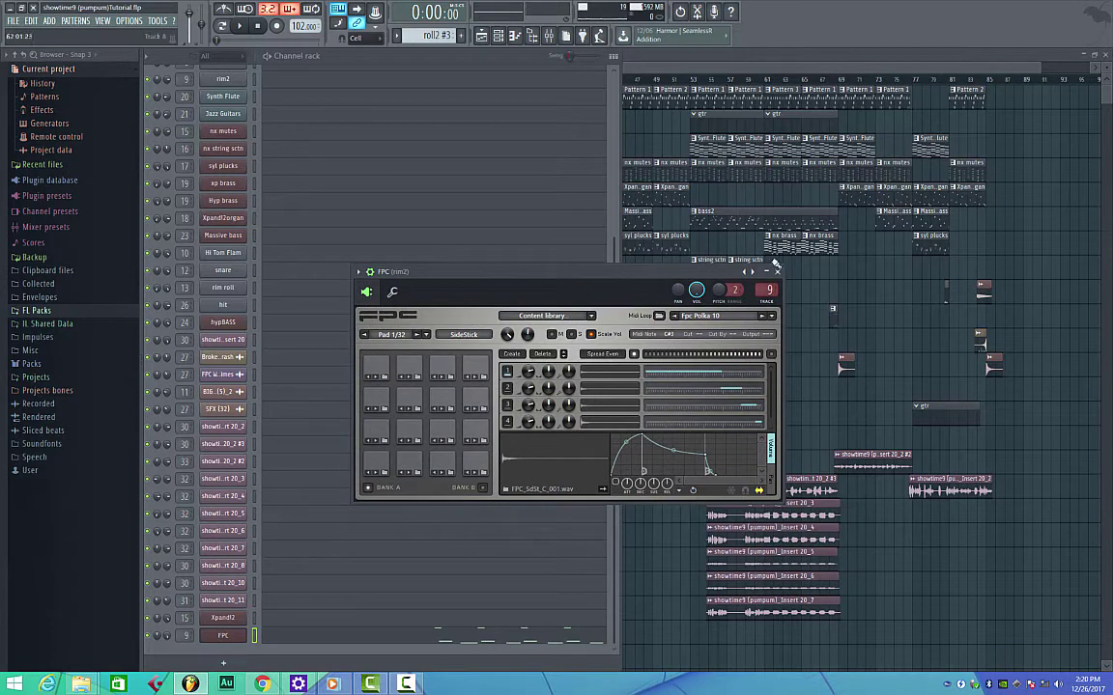
left_click(778, 272)
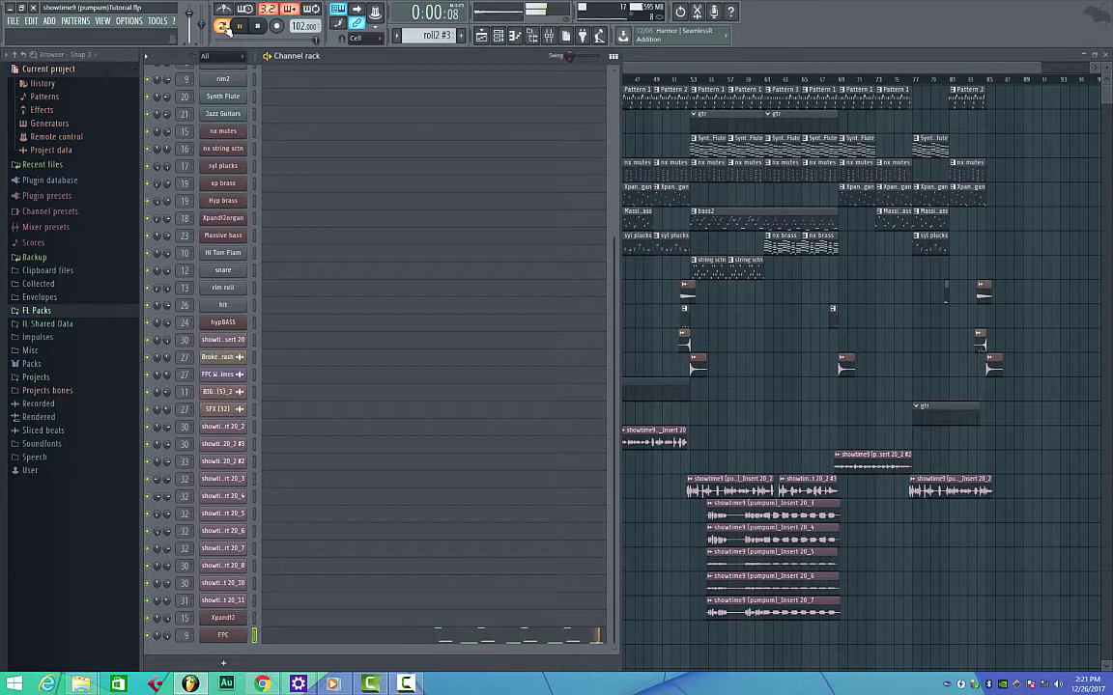
left_click(222, 26)
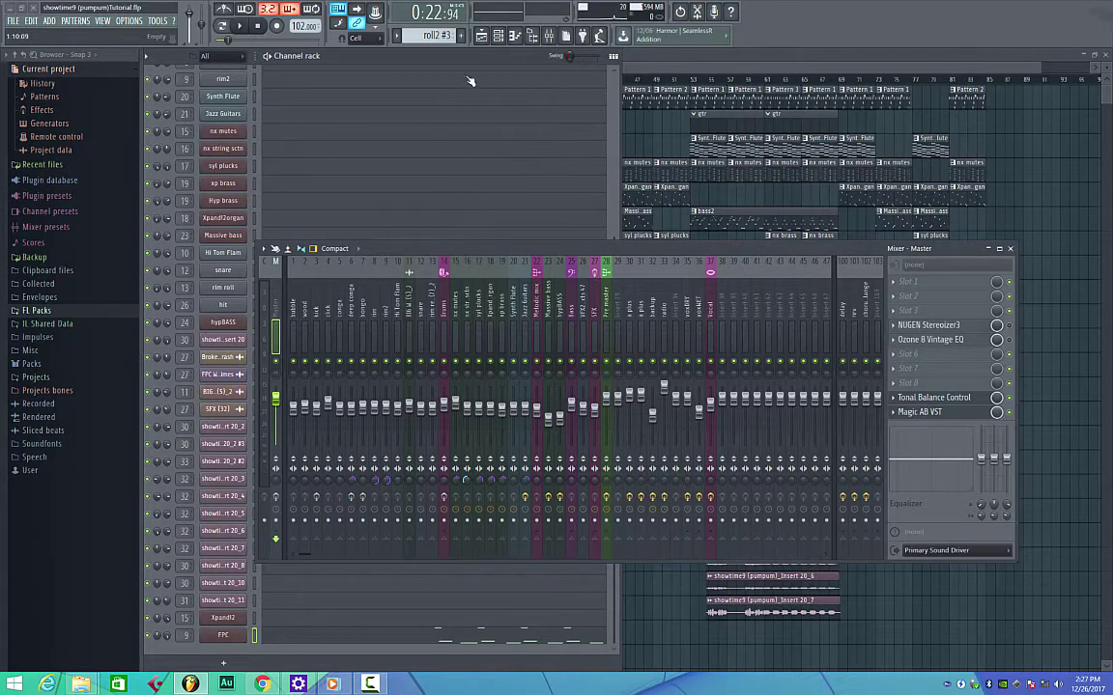
Step: Toggle the channel rack off and on, hide the mixer, and review the rack's channels and their pattern notes
left_click(511, 36)
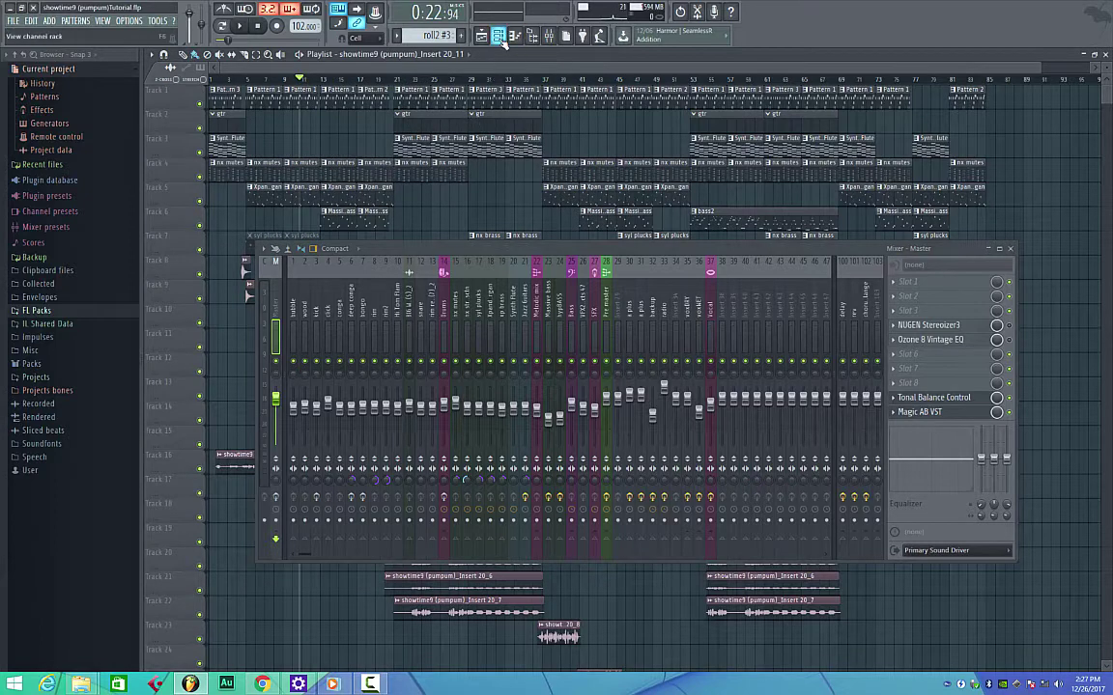
left_click(531, 35)
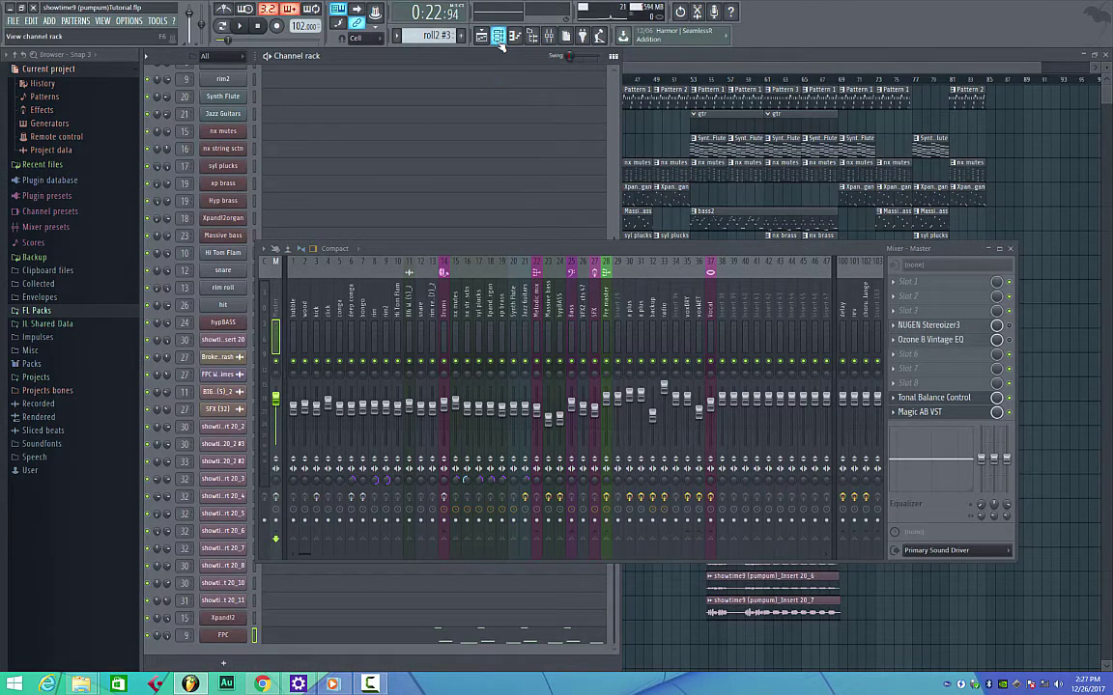
left_click(548, 36)
scroll(378, 219, "up", 5)
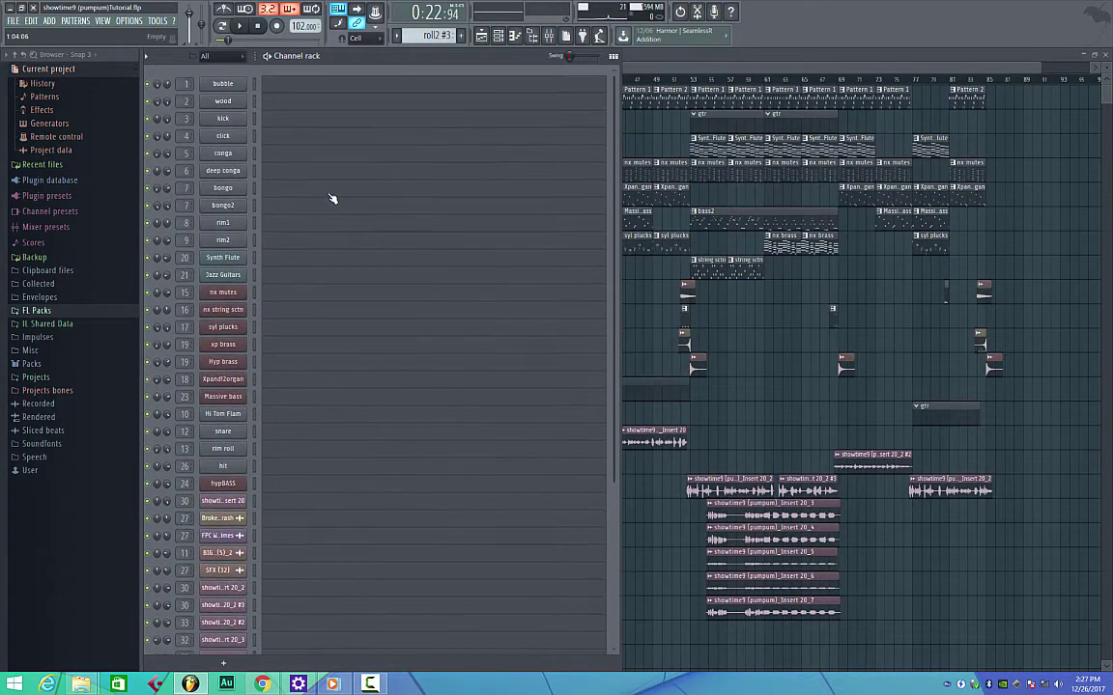
scroll(431, 35, "down", 3)
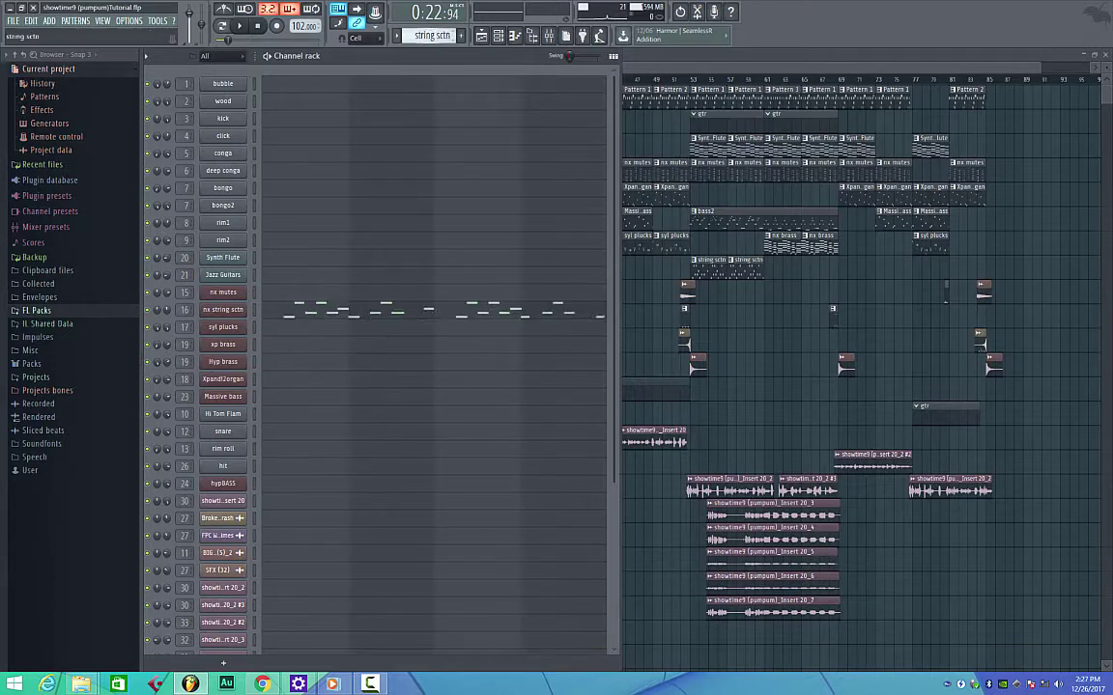
scroll(432, 35, "up", 5)
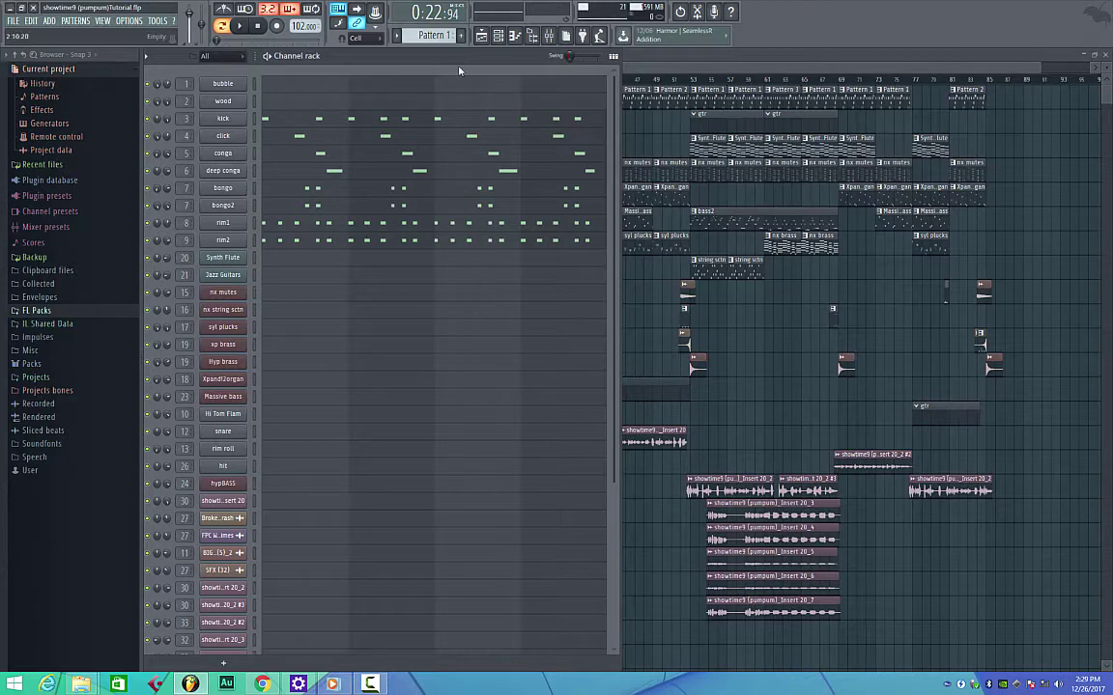
Step: Display the mixer and examine the stereo separation on the rim2, rim and deep conga tracks
left_click(497, 36)
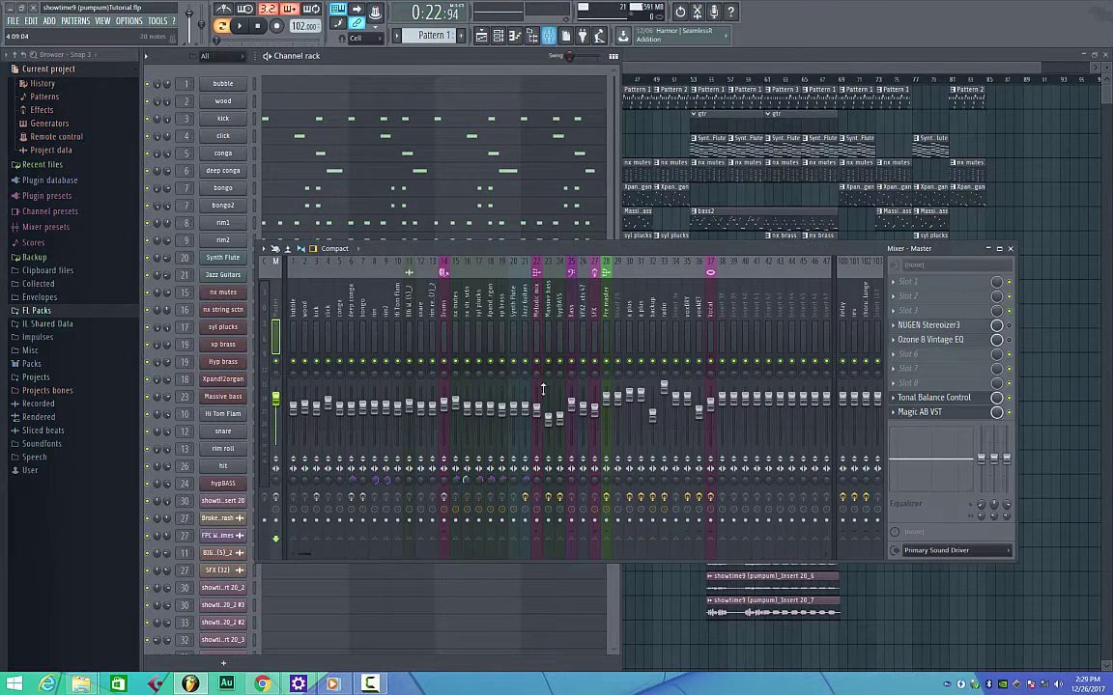
left_click(387, 483)
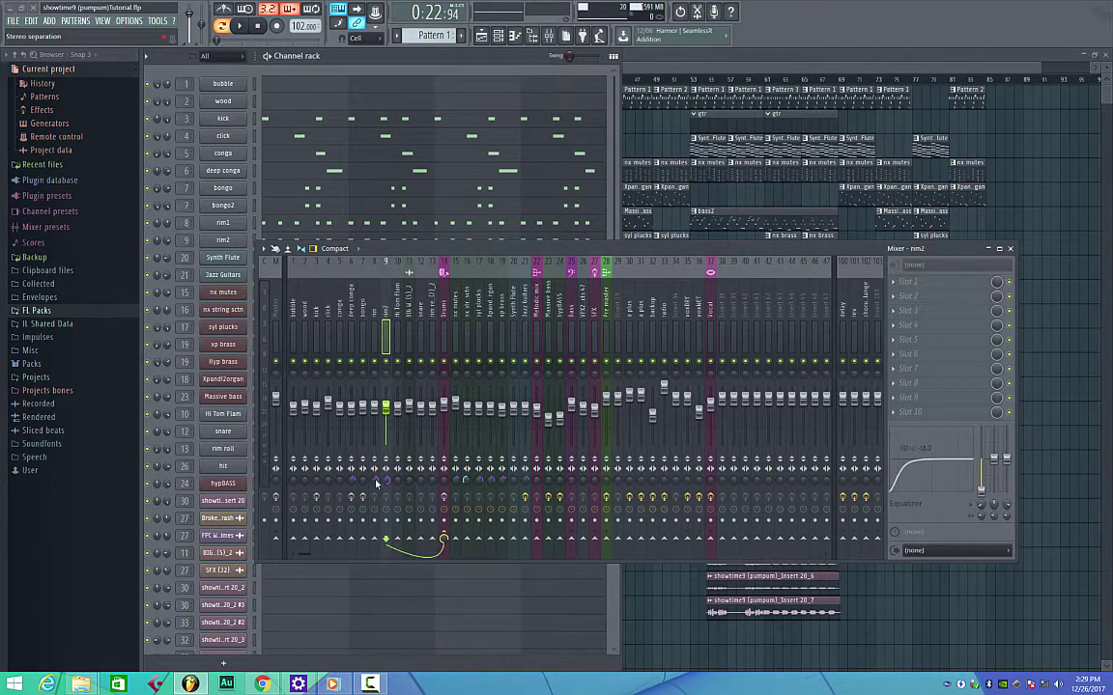
left_click(350, 435)
left_click(386, 488)
left_click(376, 486)
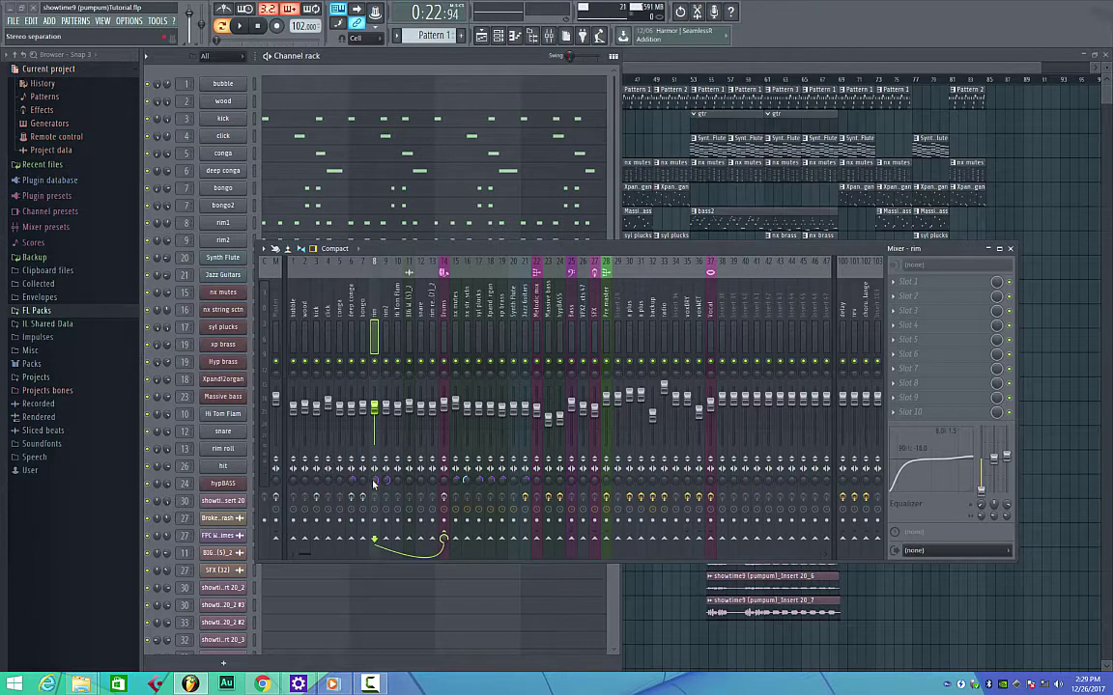
left_click_drag(337, 437, 337, 445)
mouse_move(355, 486)
left_mouse_down()
mouse_move(355, 498)
mouse_move(372, 491)
mouse_move(372, 500)
left_mouse_up()
Step: Solo the nx string sctn track in the mixer
left_click(467, 307)
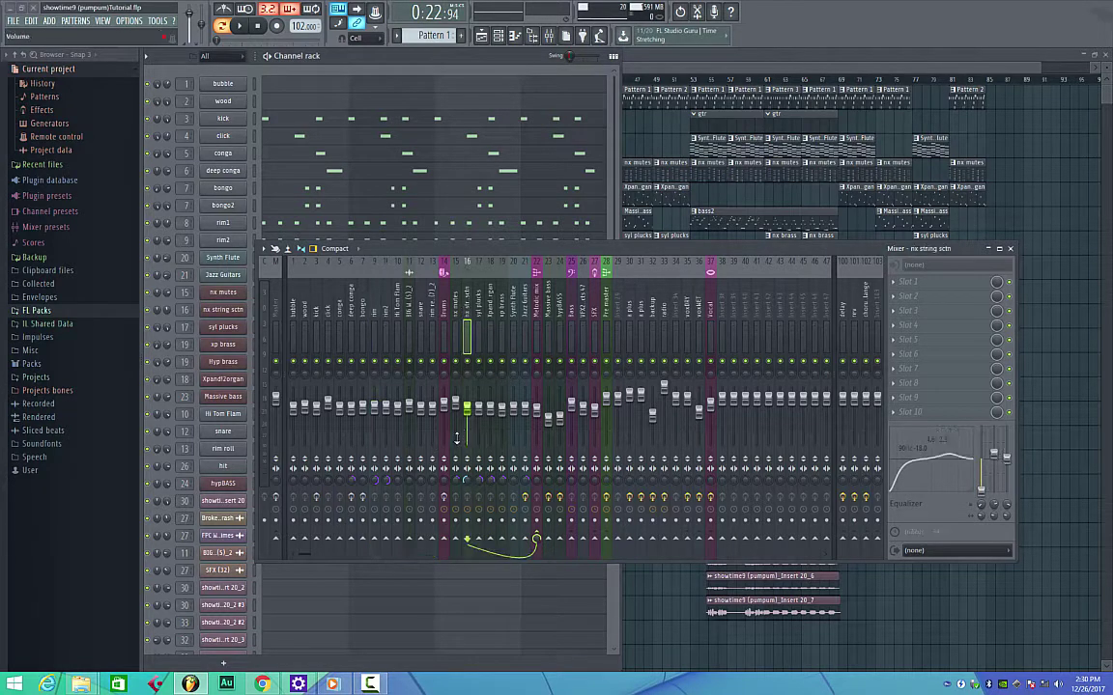
right_click(466, 361)
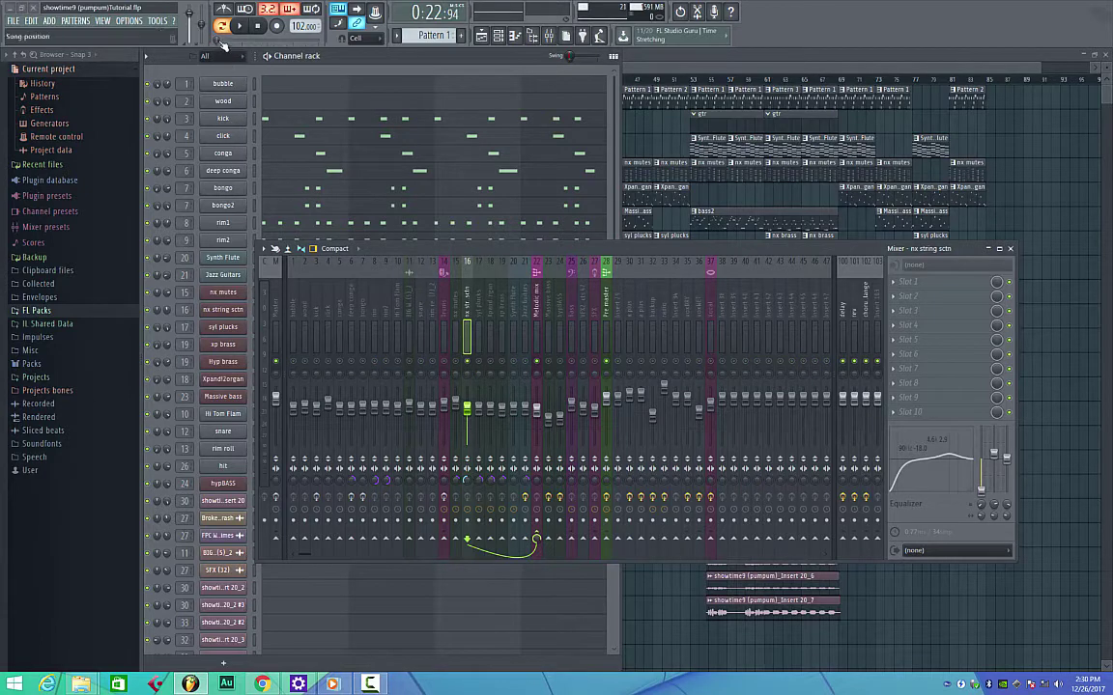
Step: Hide the mixer, switch playback to pattern mode, and audition Pattern 1
key("space")
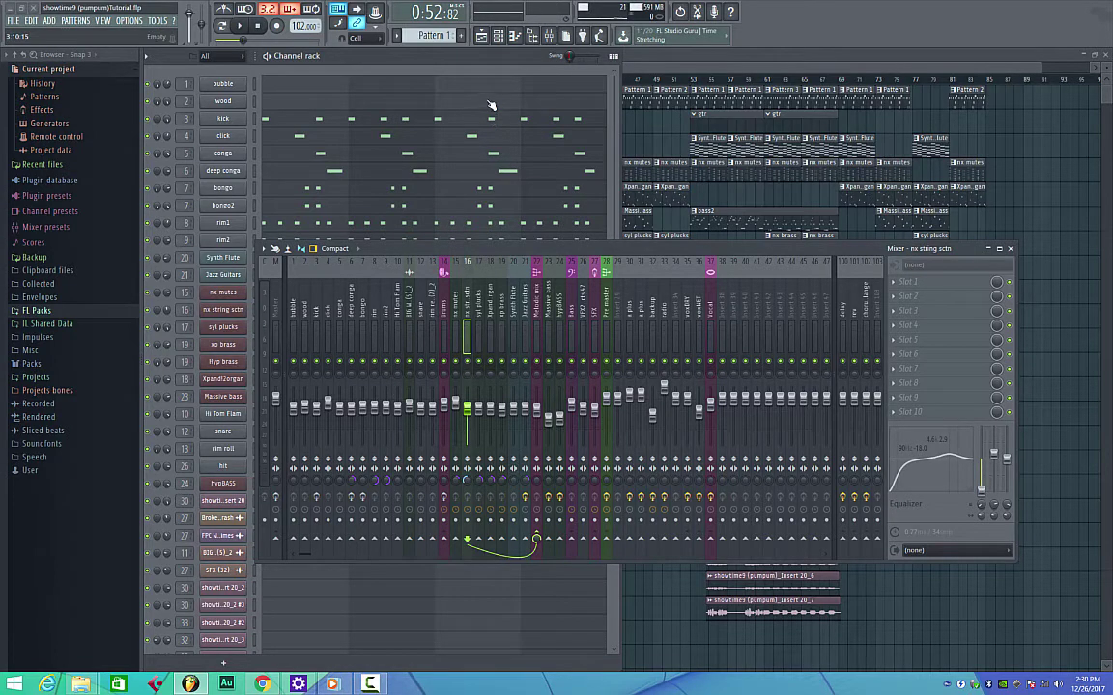
key("F9")
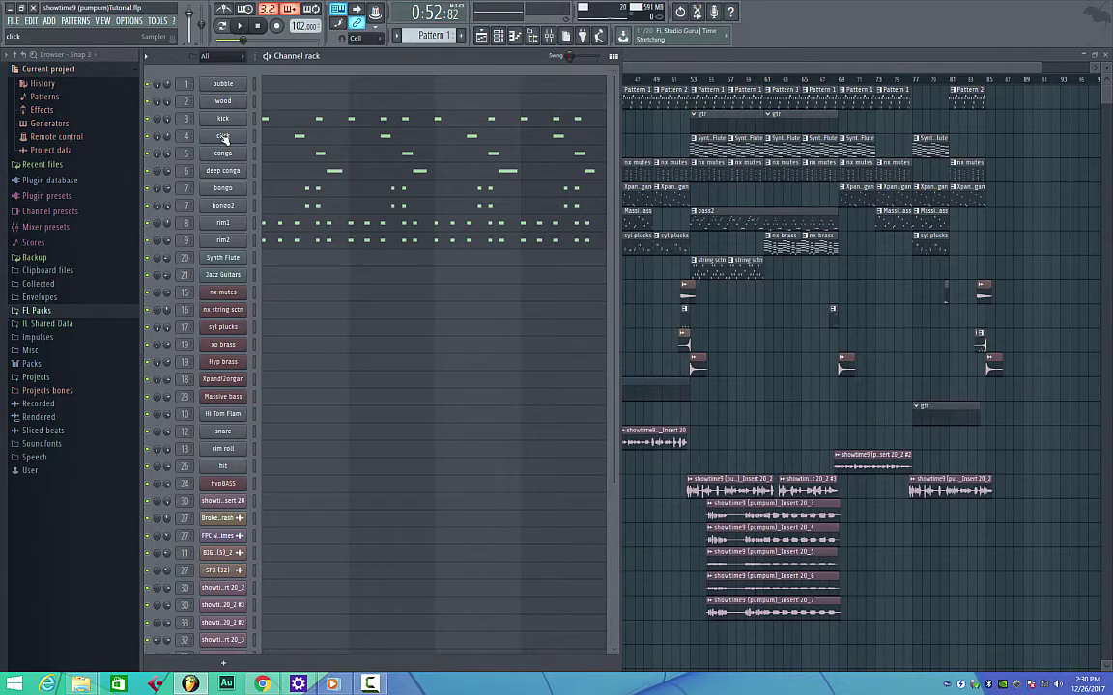
left_click(222, 27)
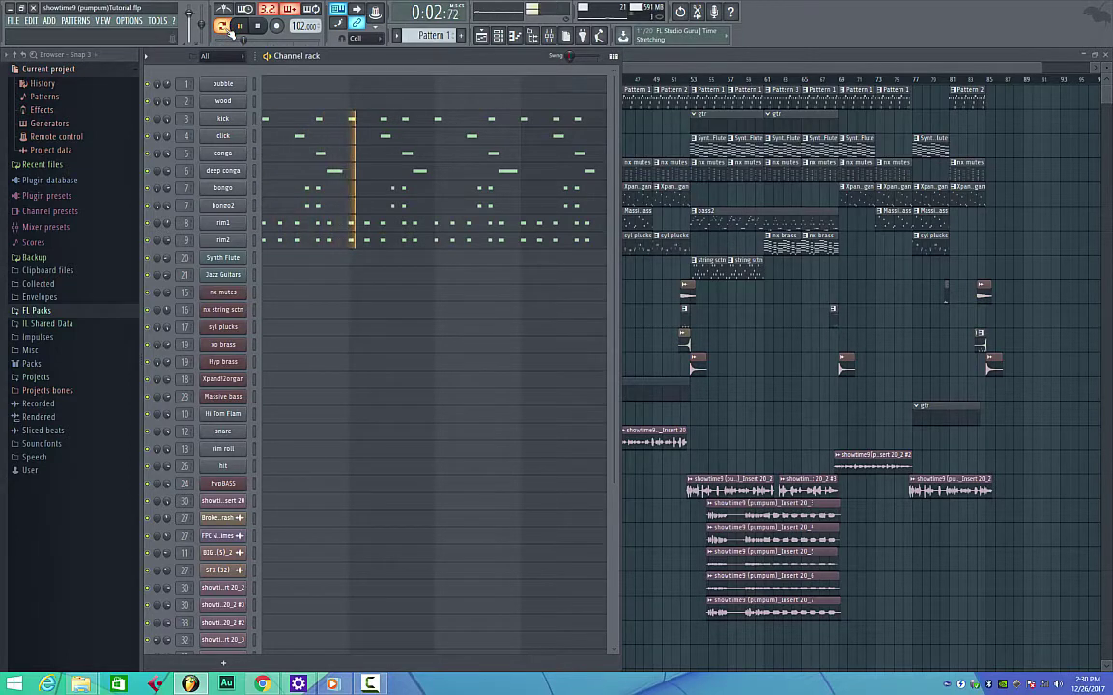
key("space")
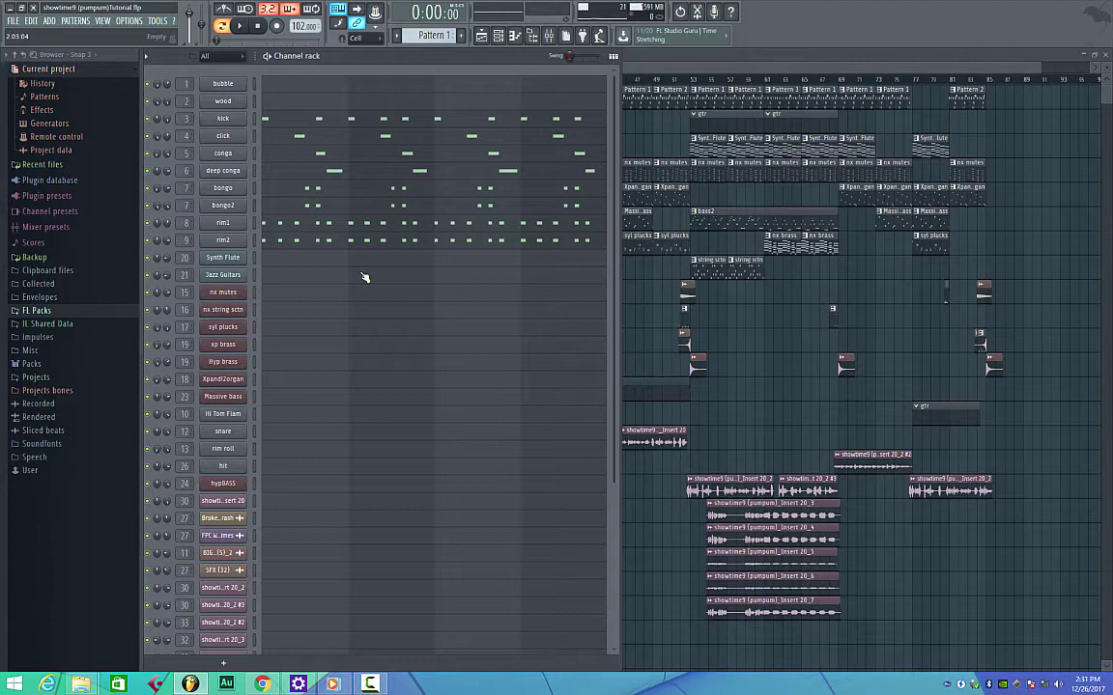
key("space")
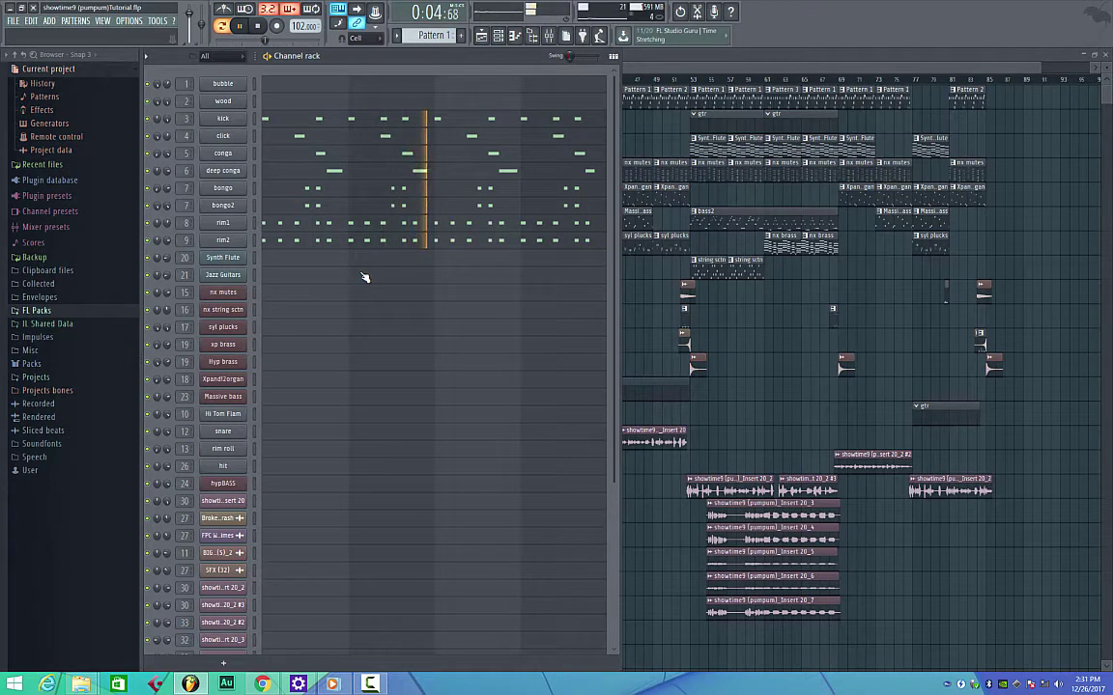
key("space")
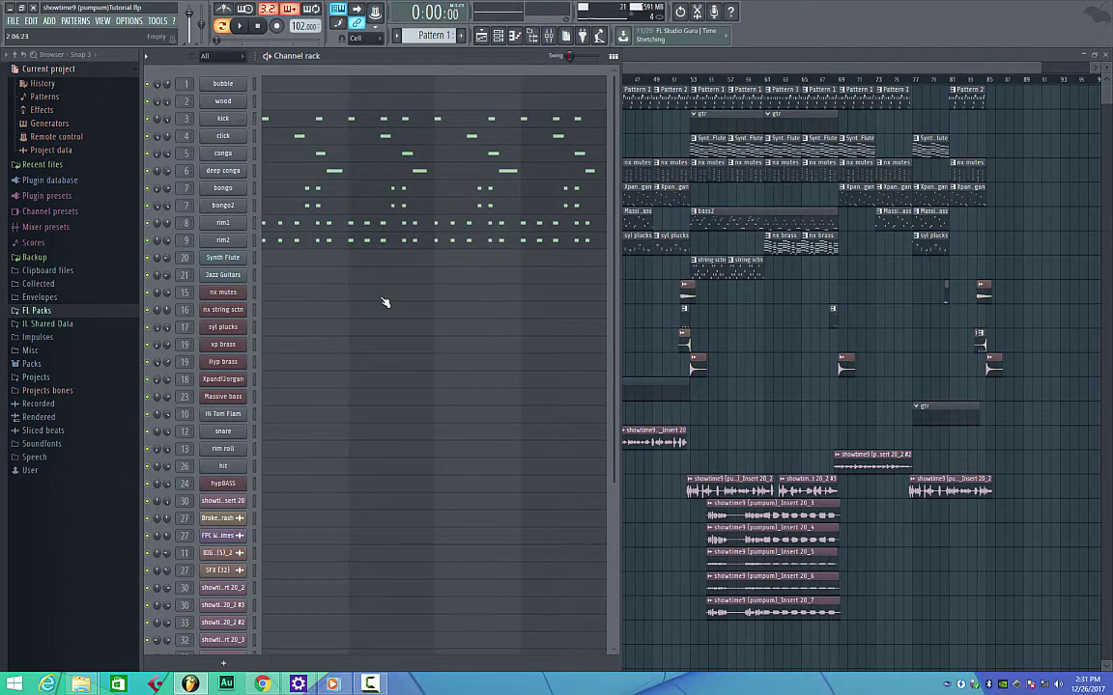
Step: Open the kick channel's settings, move the window into view, and examine its sample settings and volume envelope
left_click(223, 118)
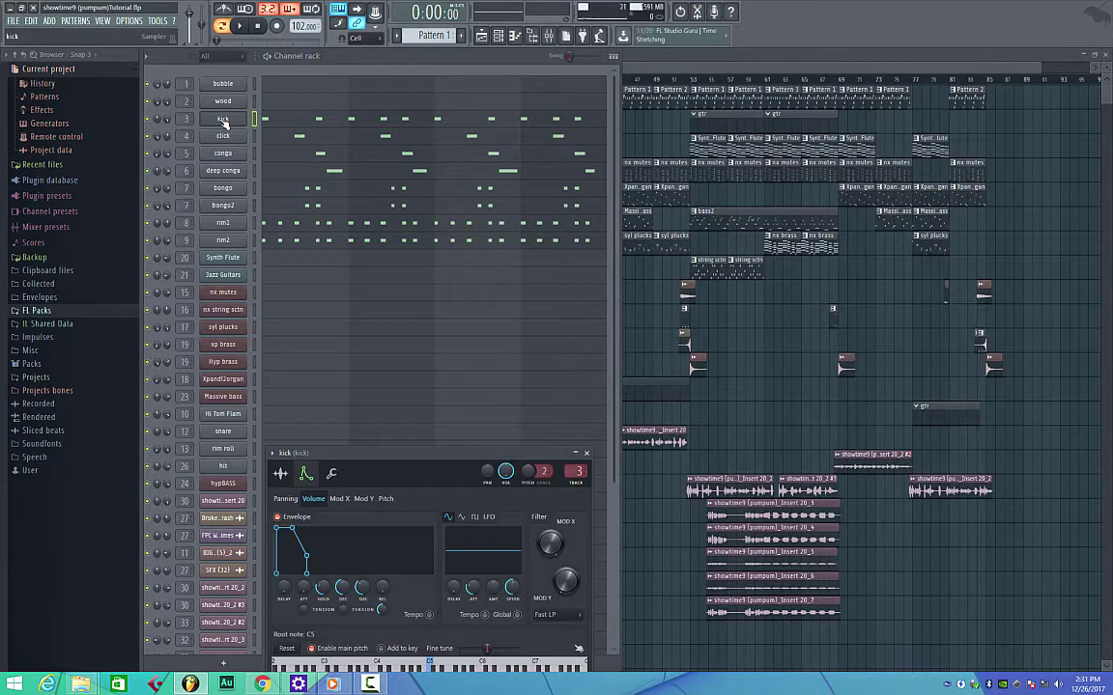
left_click_drag(399, 453, 428, 283)
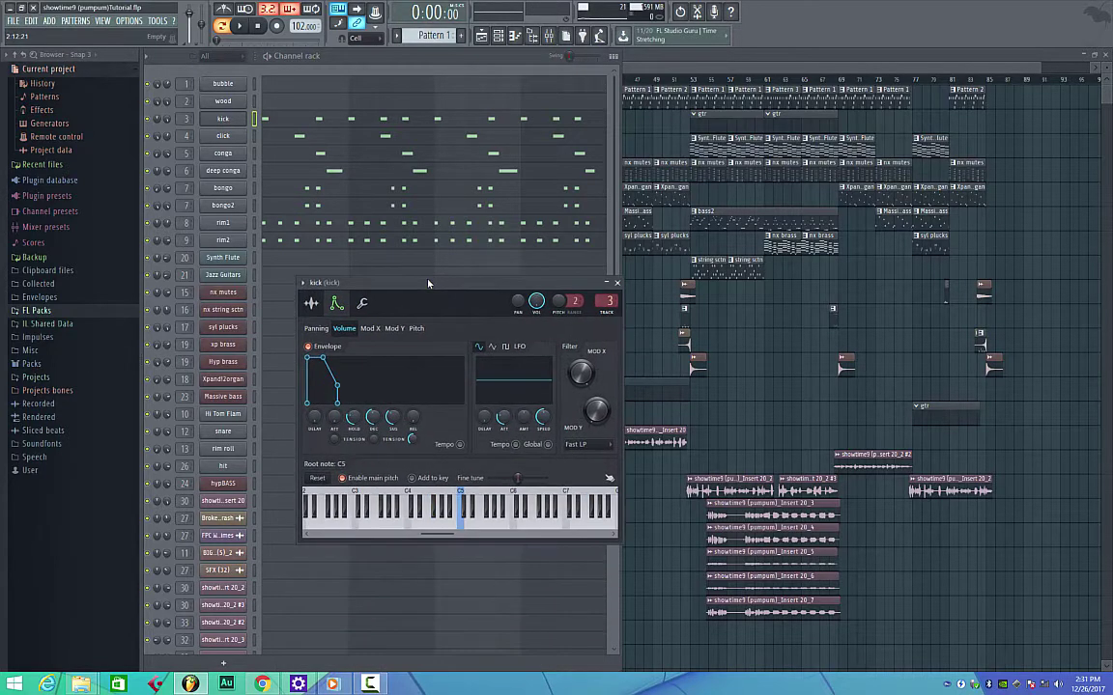
left_click(311, 303)
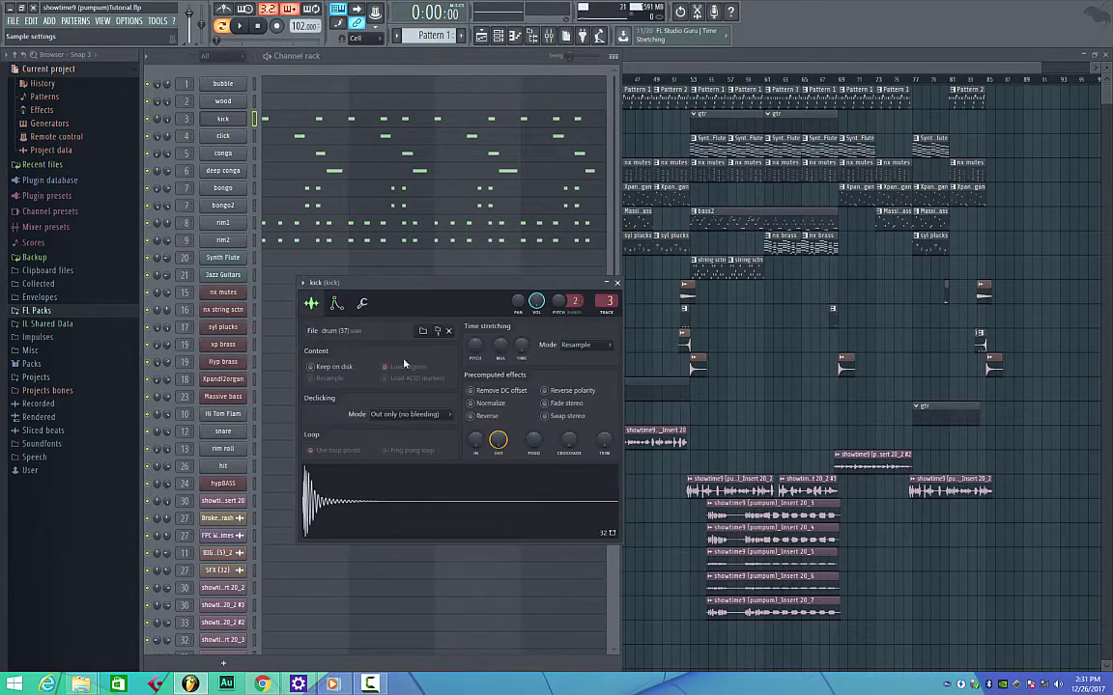
left_click_drag(401, 282, 427, 259)
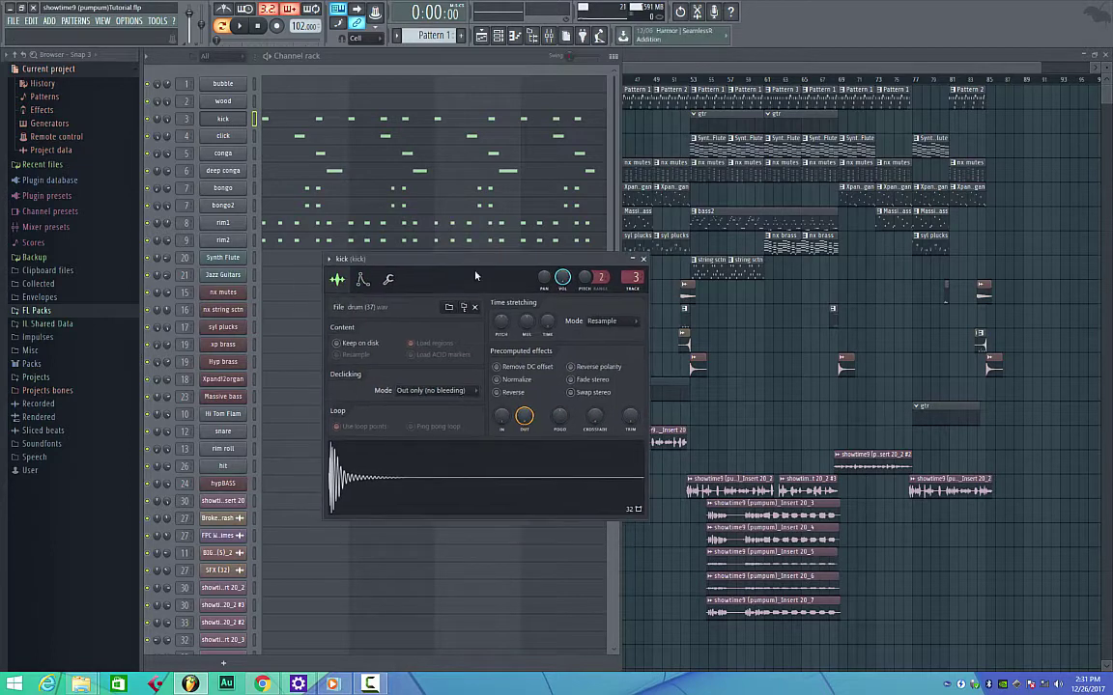
mouse_move(523, 415)
left_mouse_down()
mouse_move(523, 443)
mouse_move(525, 418)
left_mouse_up()
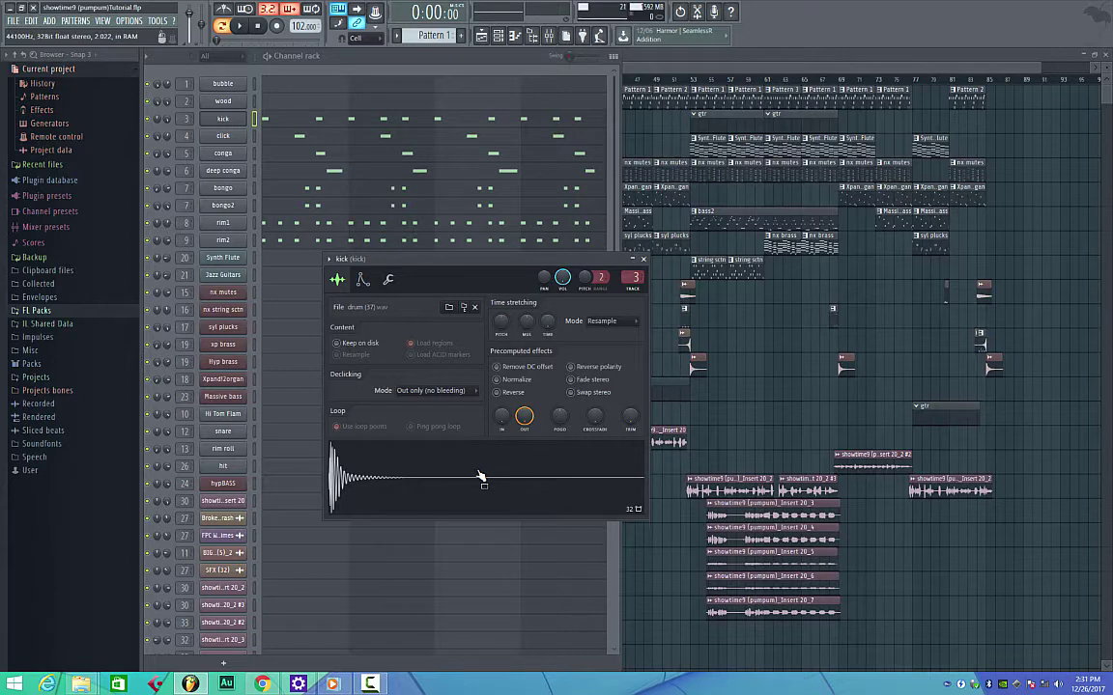
left_click(362, 280)
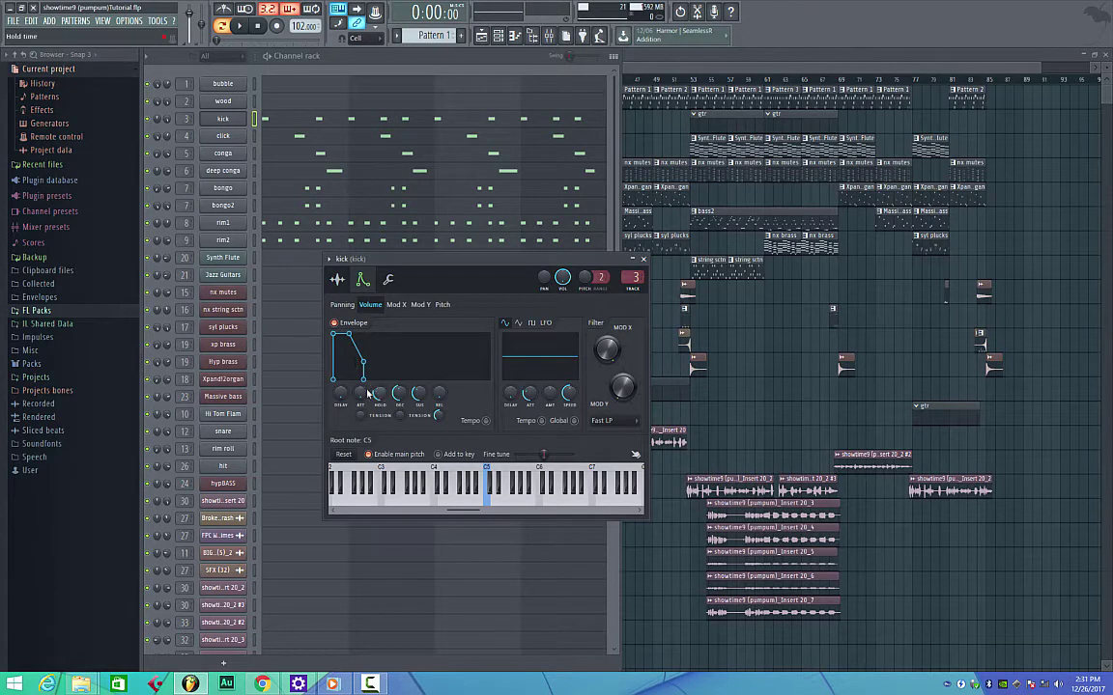
left_click_drag(359, 393, 411, 388)
left_click(337, 279)
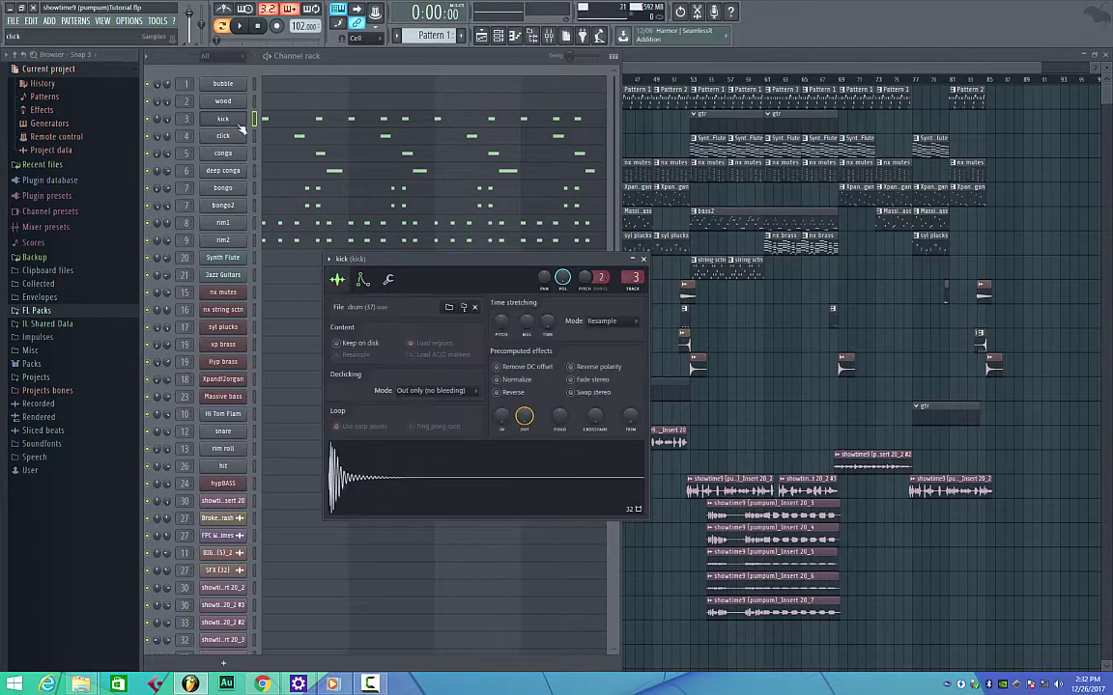
Step: Check the click, conga and deep conga channels, examine the deep conga's sample and volume envelope, and close its window
left_click(228, 138)
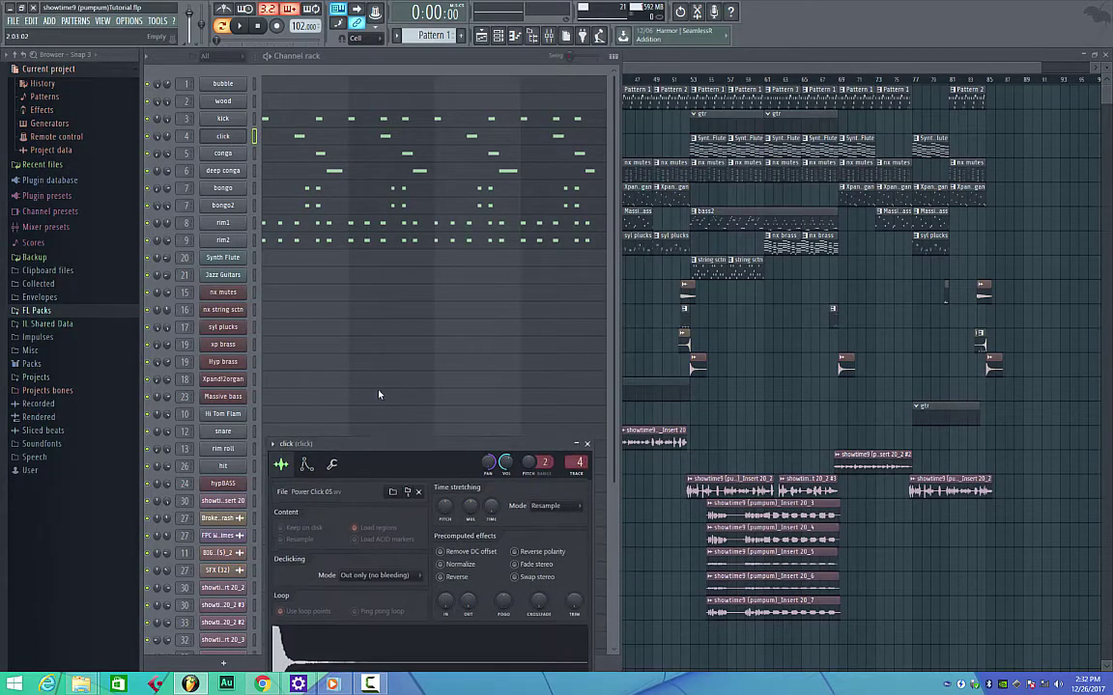
left_click(205, 152)
left_click(205, 170)
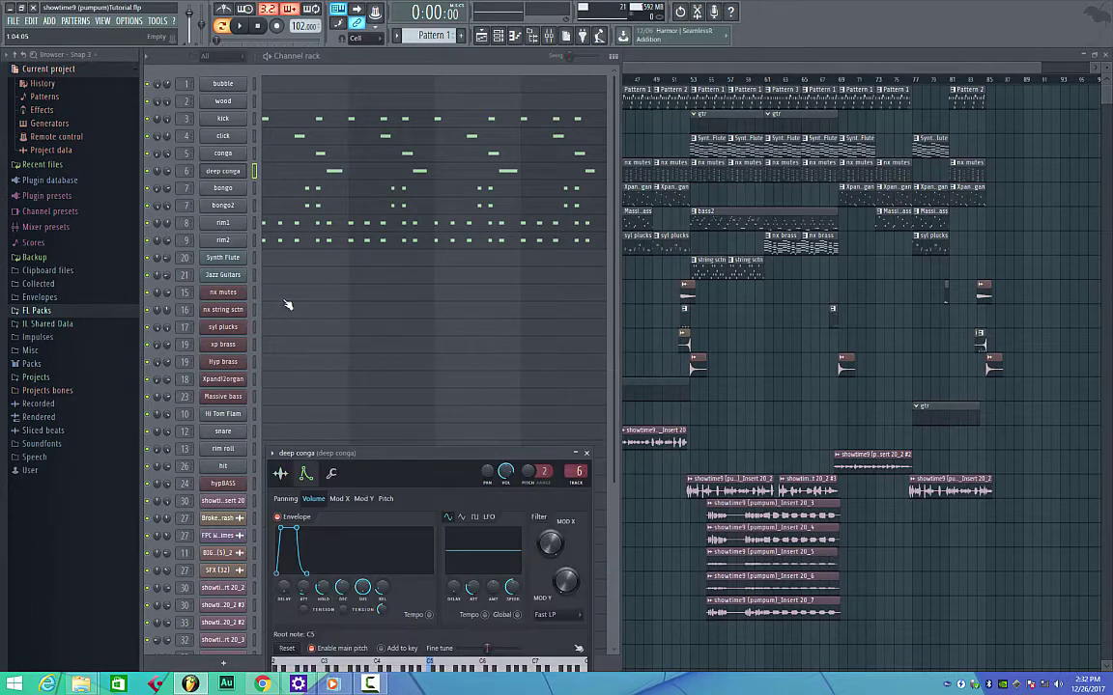
left_click(280, 473)
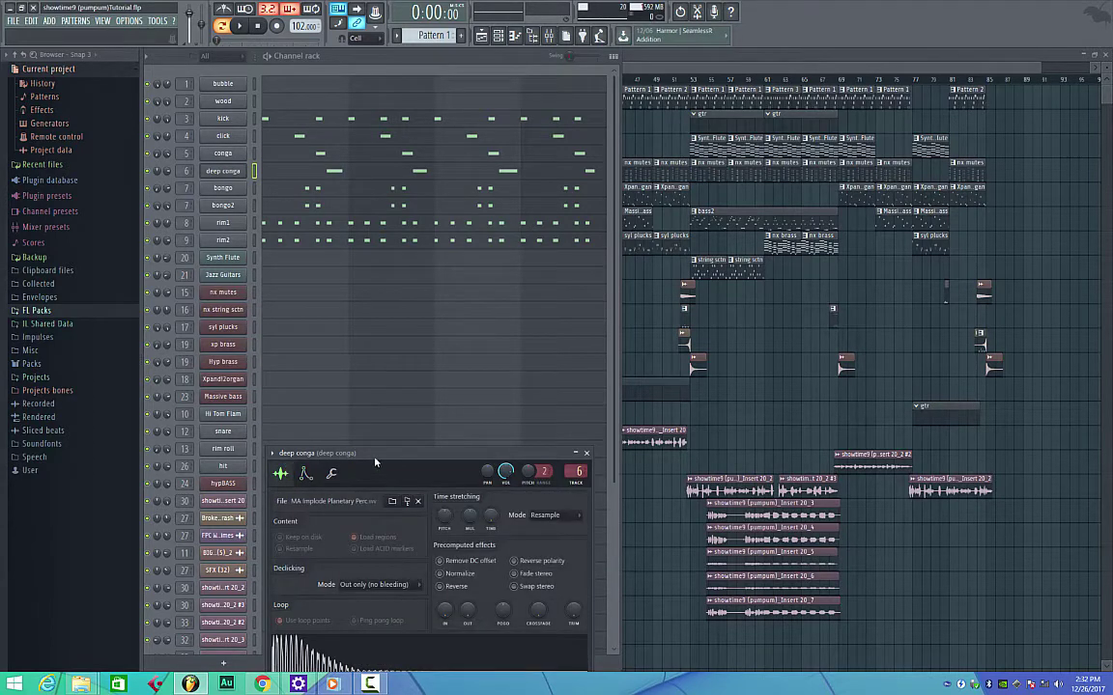
left_click_drag(379, 458, 437, 316)
left_click(367, 331)
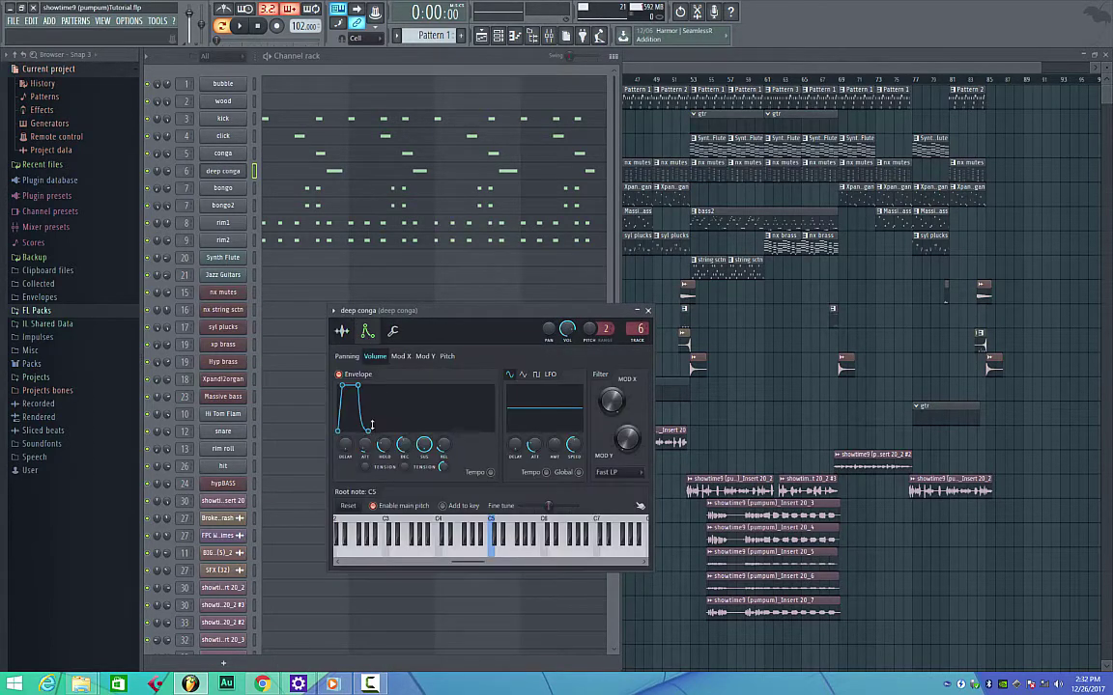
left_click(647, 310)
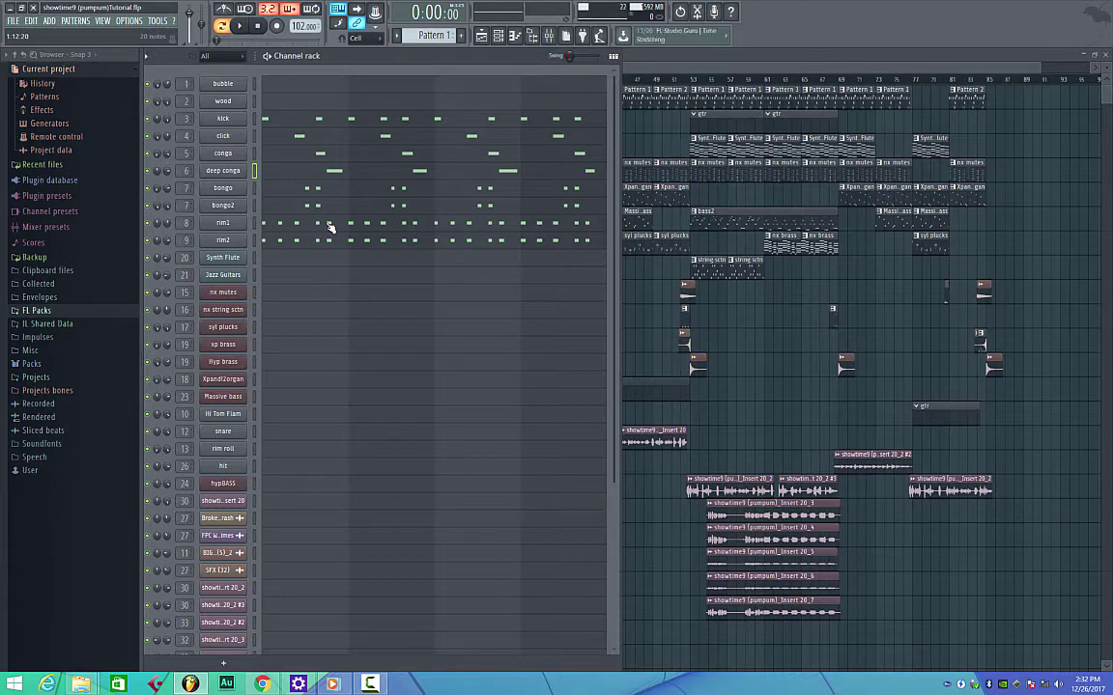
Step: Audition Pattern 1, switch to the Synth Flute pattern, and play it with the mixer displayed
key("space")
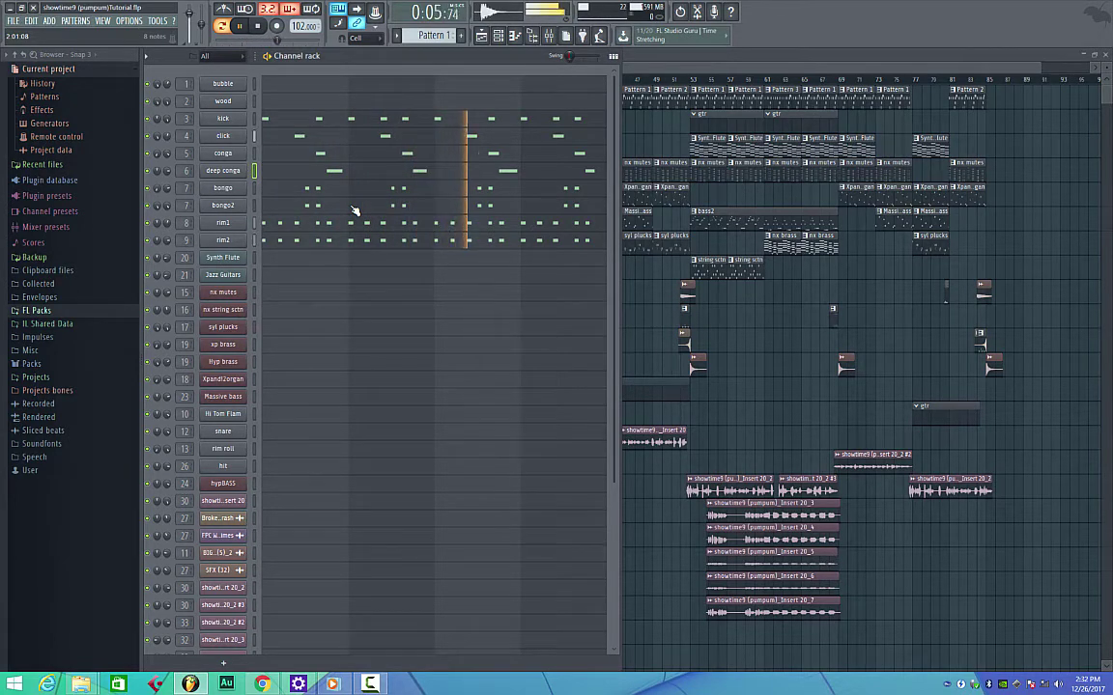
key("space")
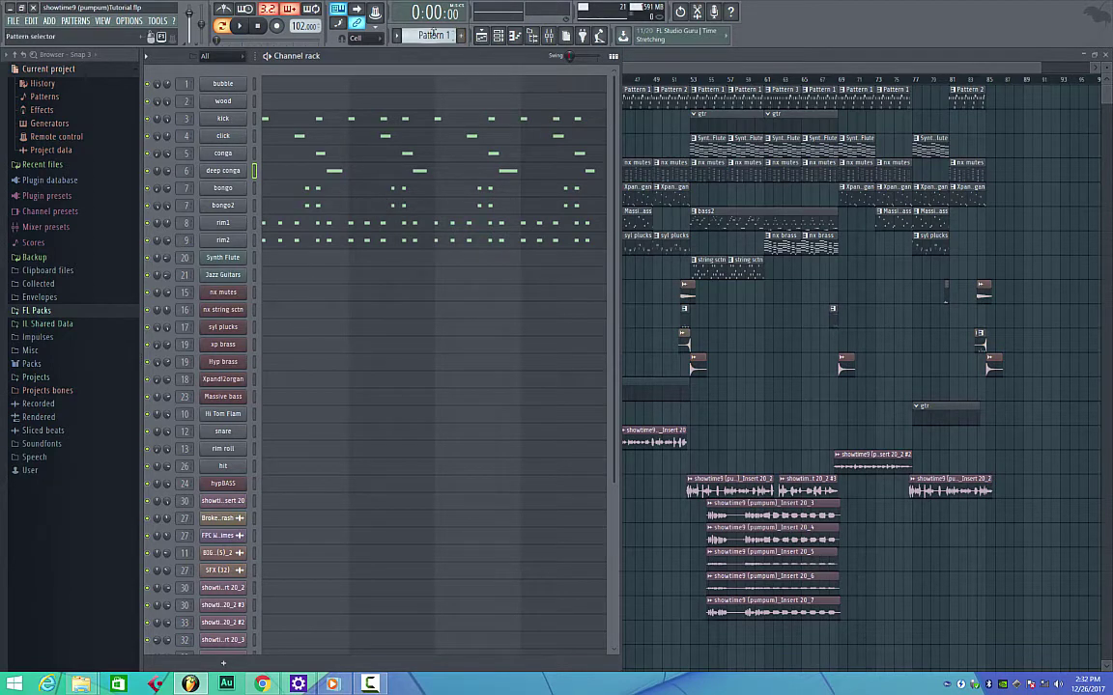
scroll(433, 35, "down", 2)
key("F9")
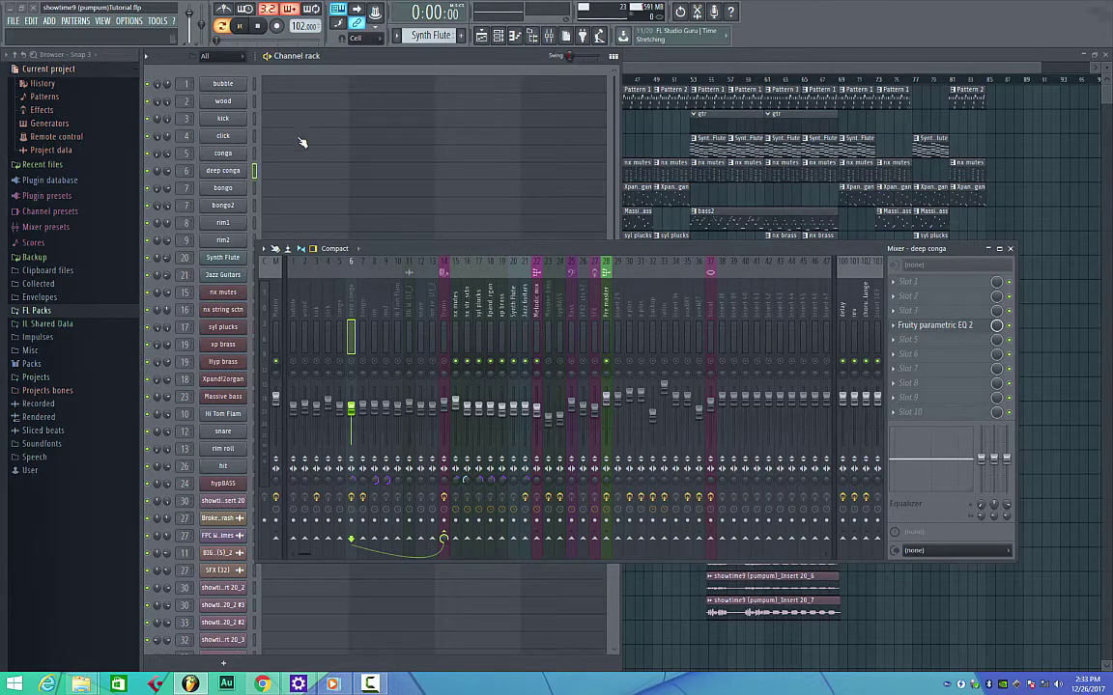
key("space")
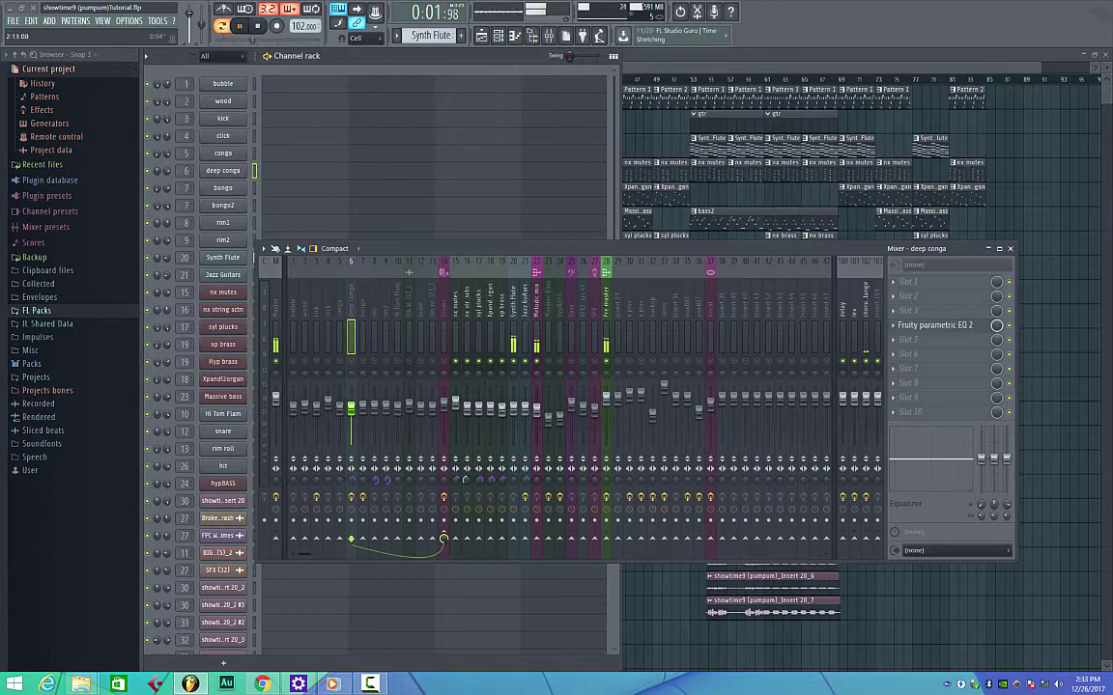
Step: Switch playback to song mode, select the Melodic mix track in the mixer, and stop playback
left_click(218, 35)
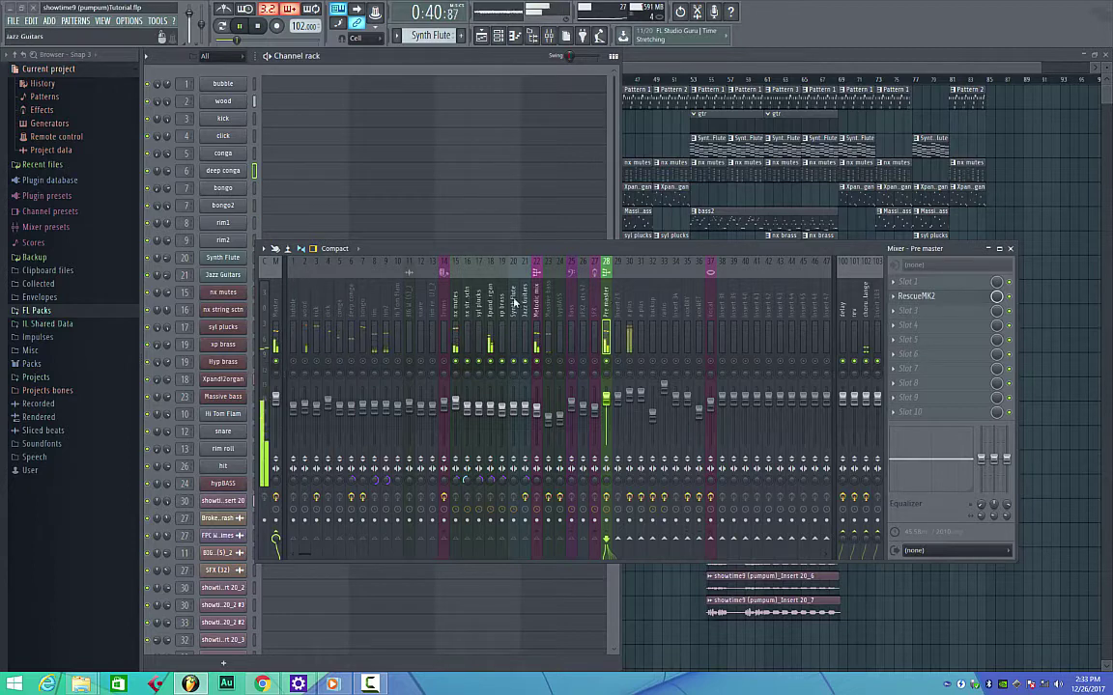
left_click(537, 307)
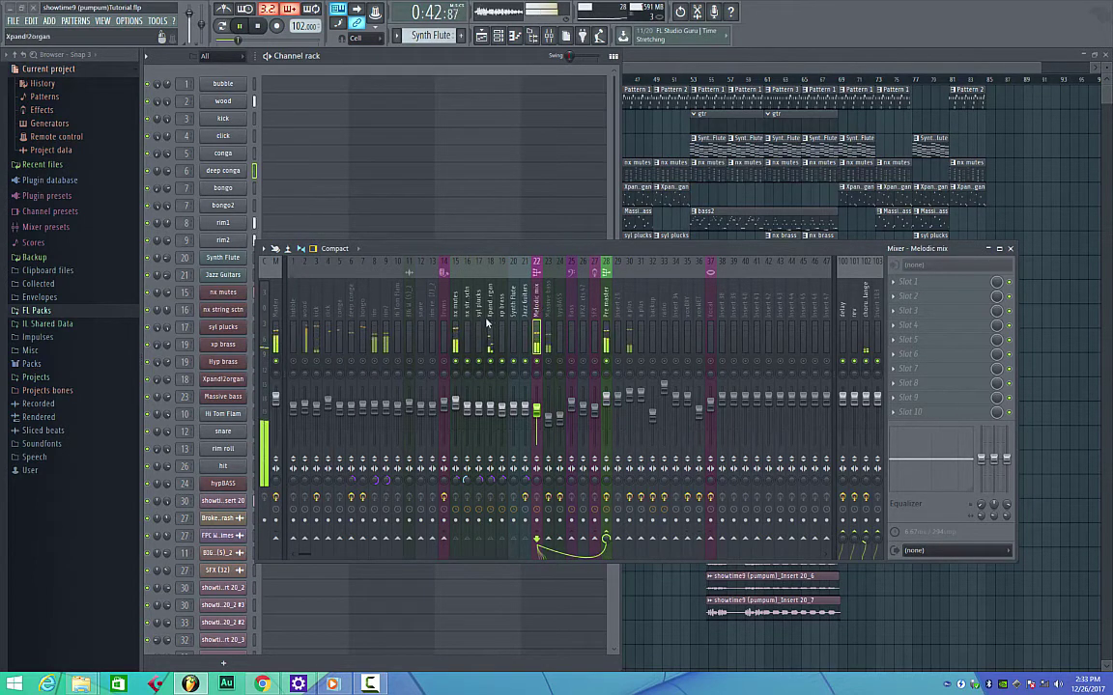
key("space")
Step: Open the nx mutes channel's Nexus instrument, examine its delay and reverb mix settings, and close it
scroll(150, 531, "down", 3)
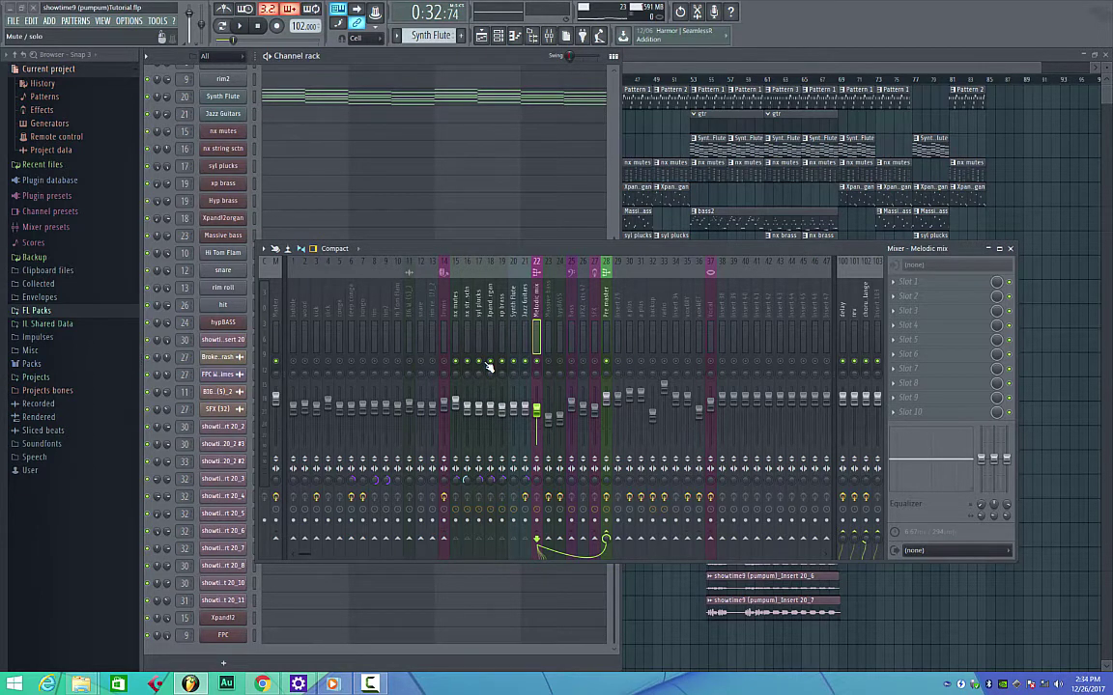
left_click(223, 131)
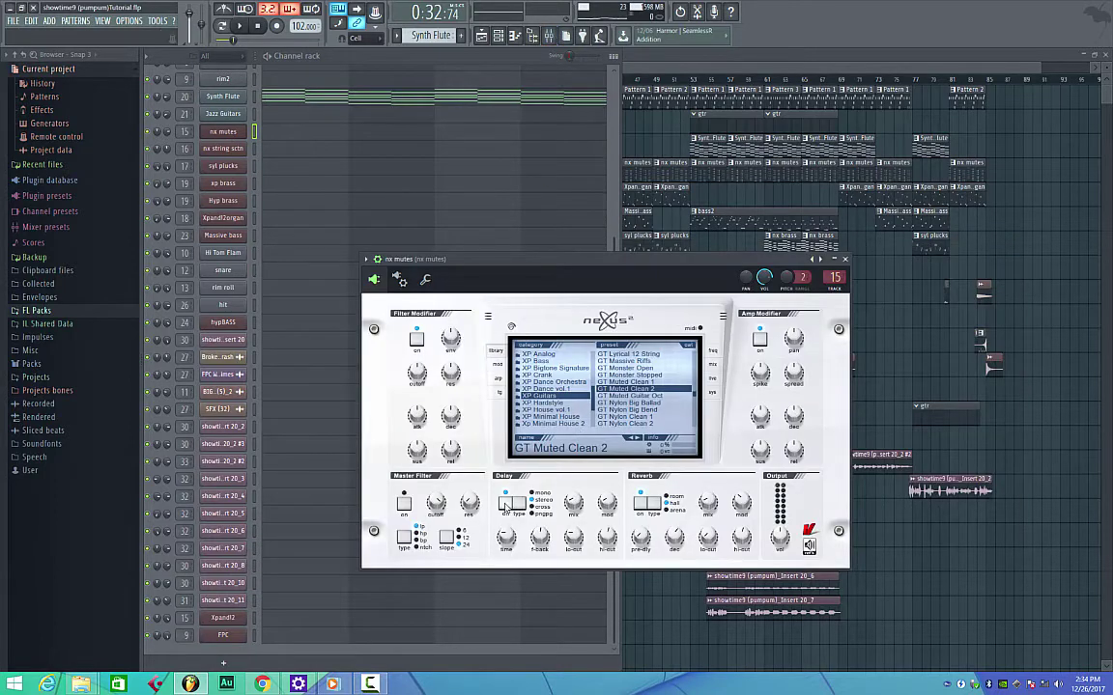
mouse_move(573, 502)
mouse_move(706, 500)
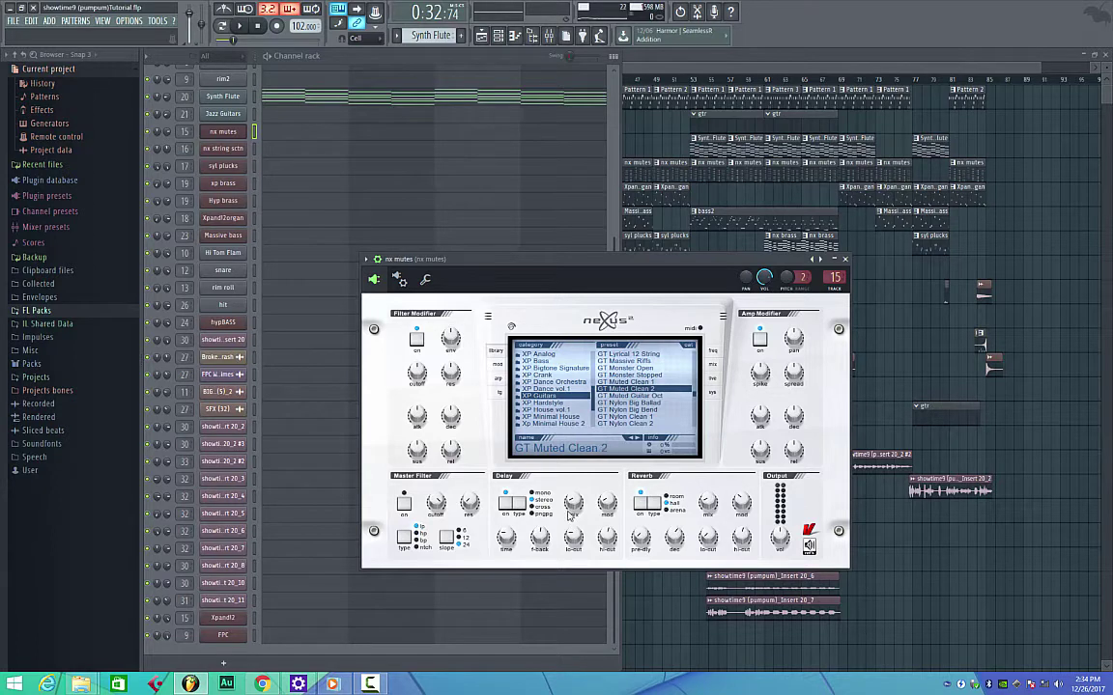
left_click(845, 261)
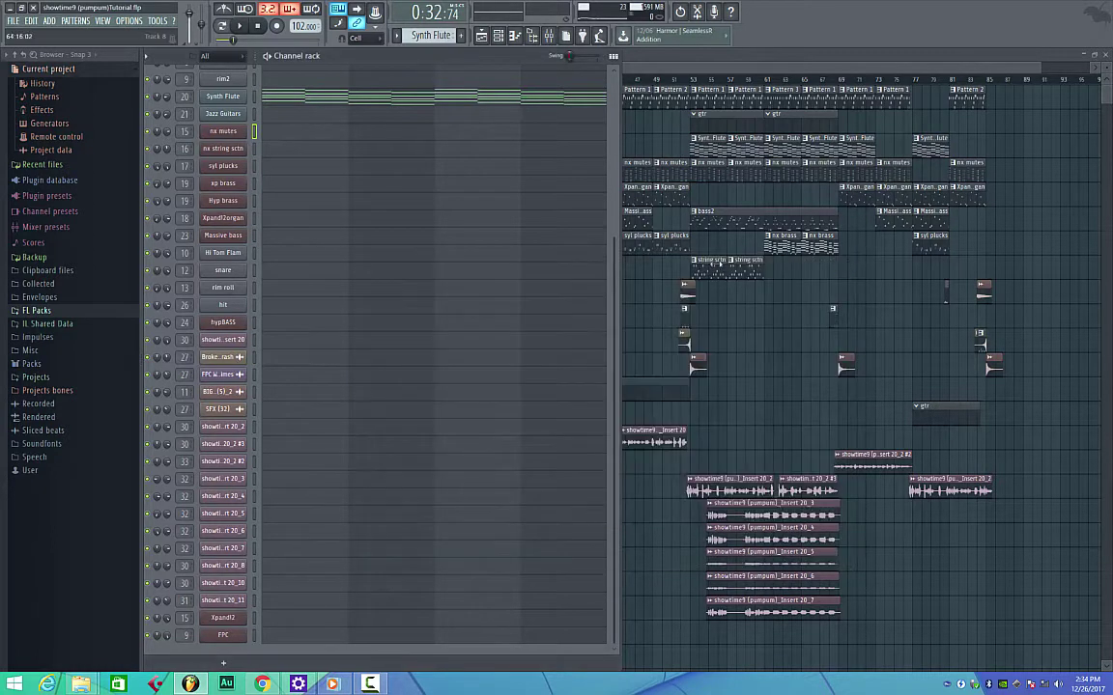
scroll(457, 156, "up", 3)
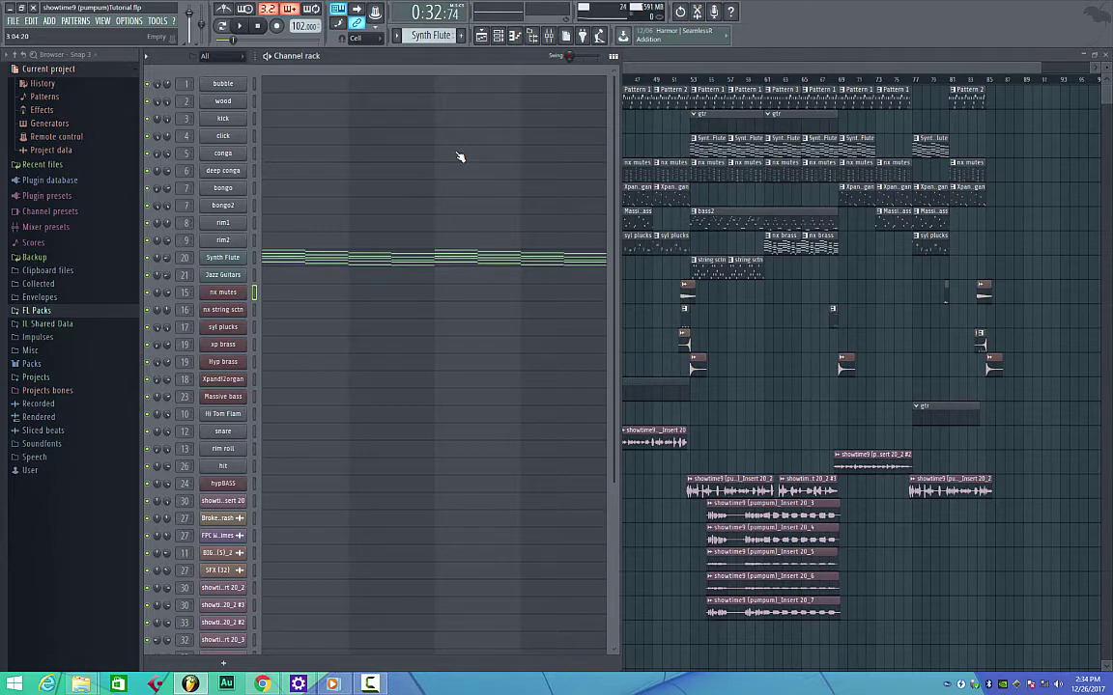
Step: Display the mixer, move its window higher, and examine the bubble track's equalizer and the deep conga track's effect slots
left_click(550, 36)
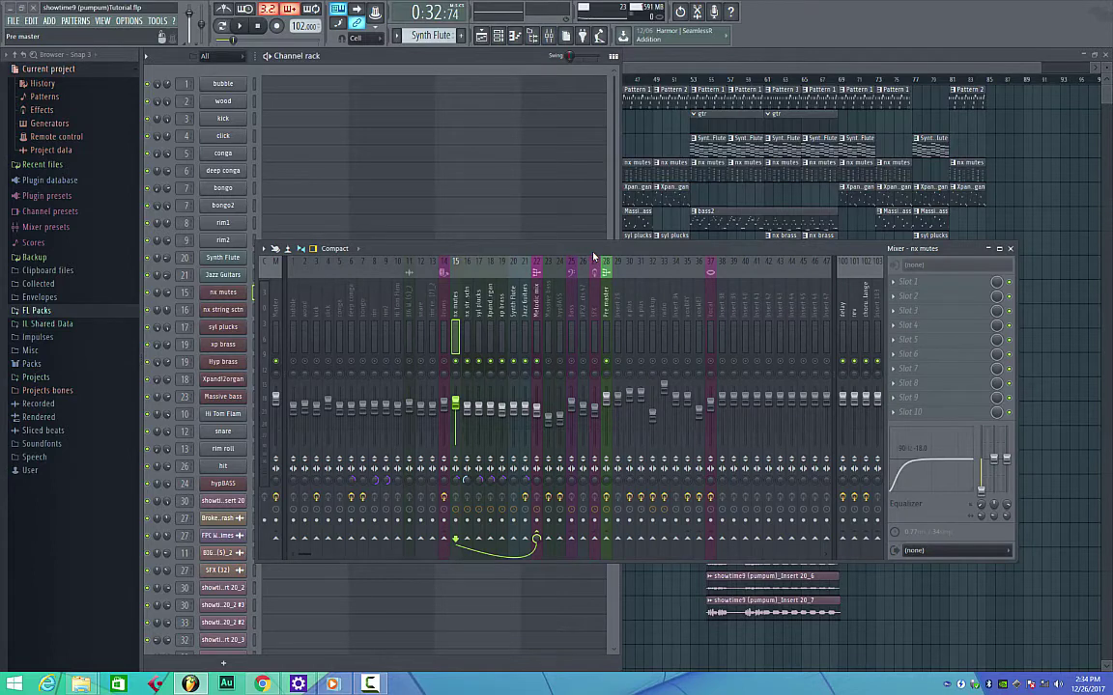
left_click_drag(609, 238, 610, 208)
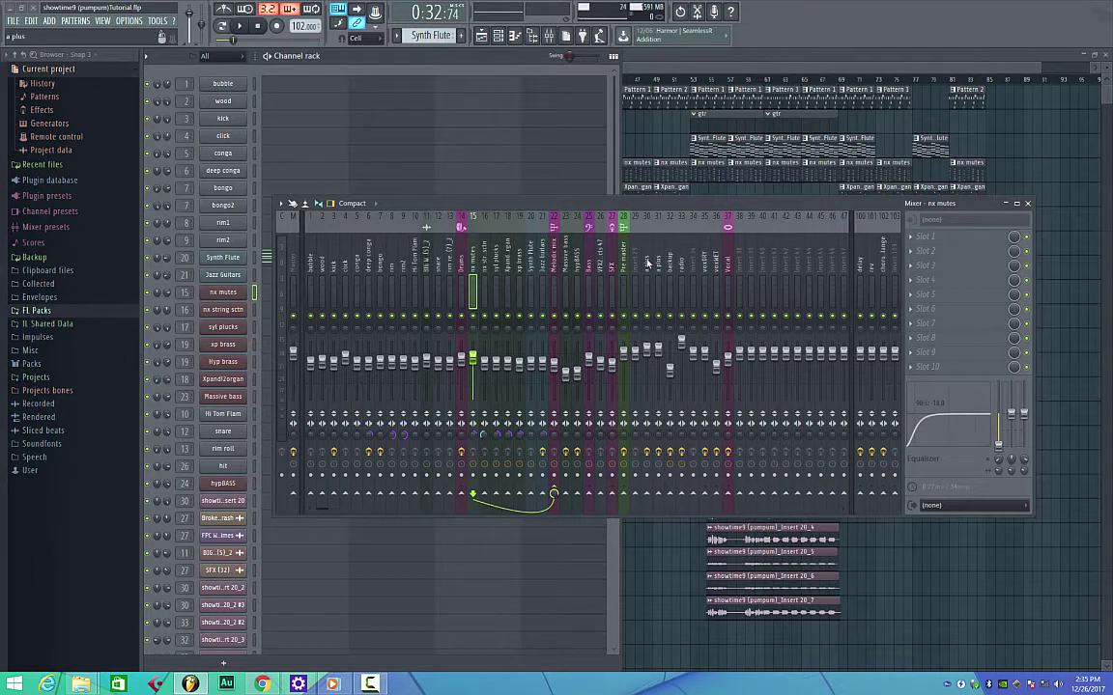
left_click(311, 266)
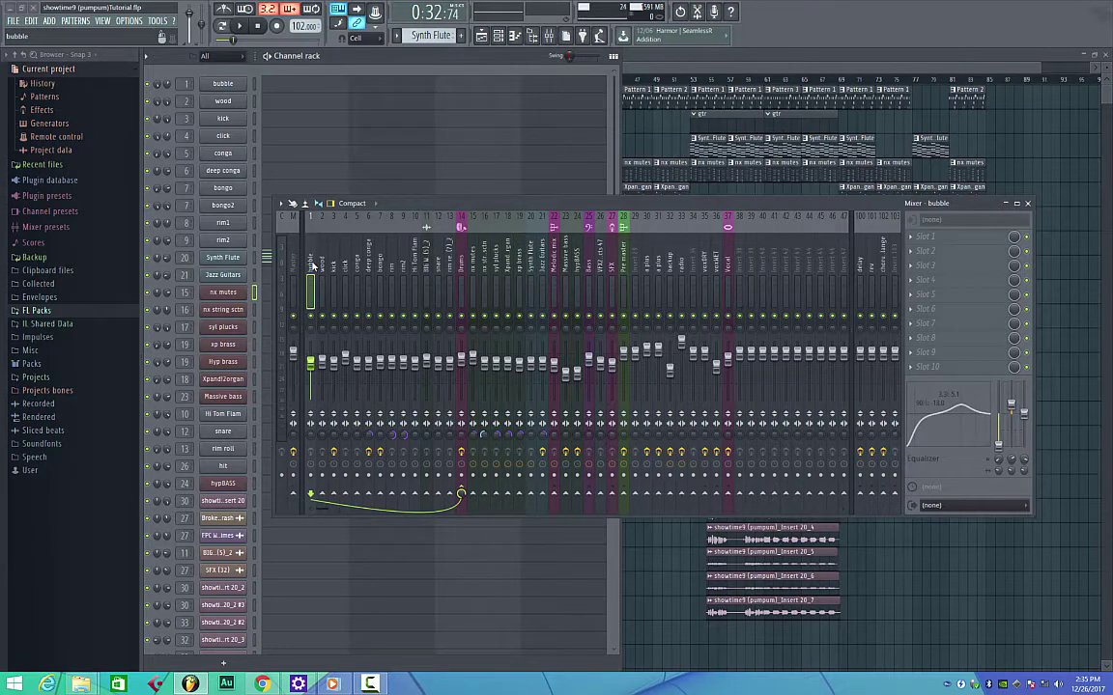
left_click(282, 276)
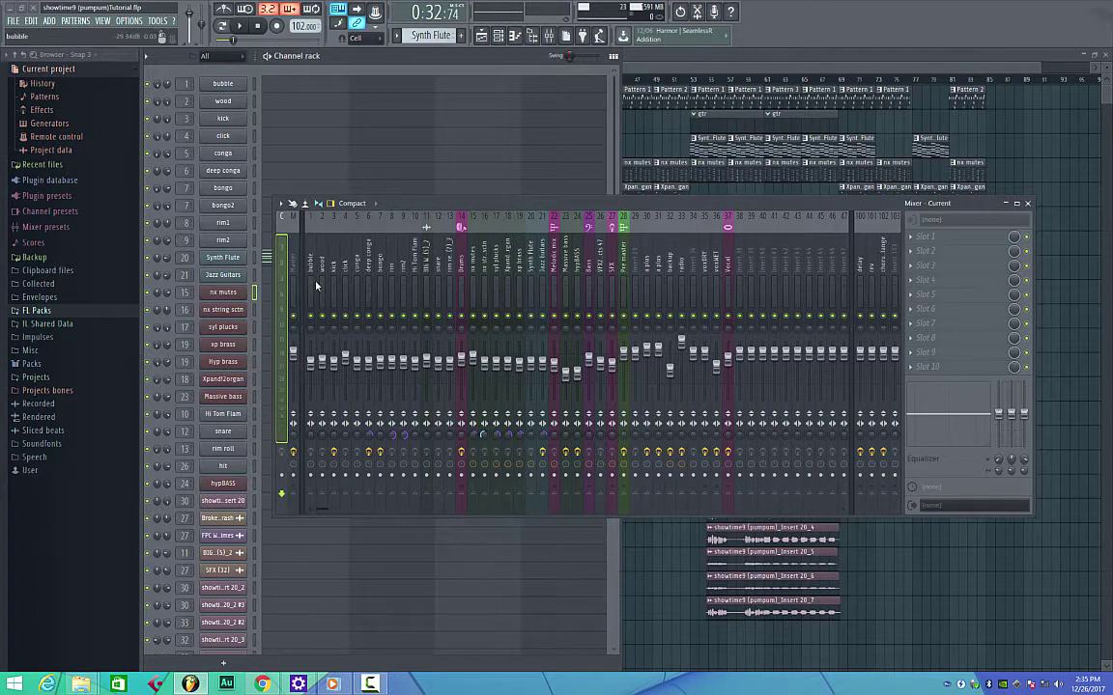
left_click(311, 282)
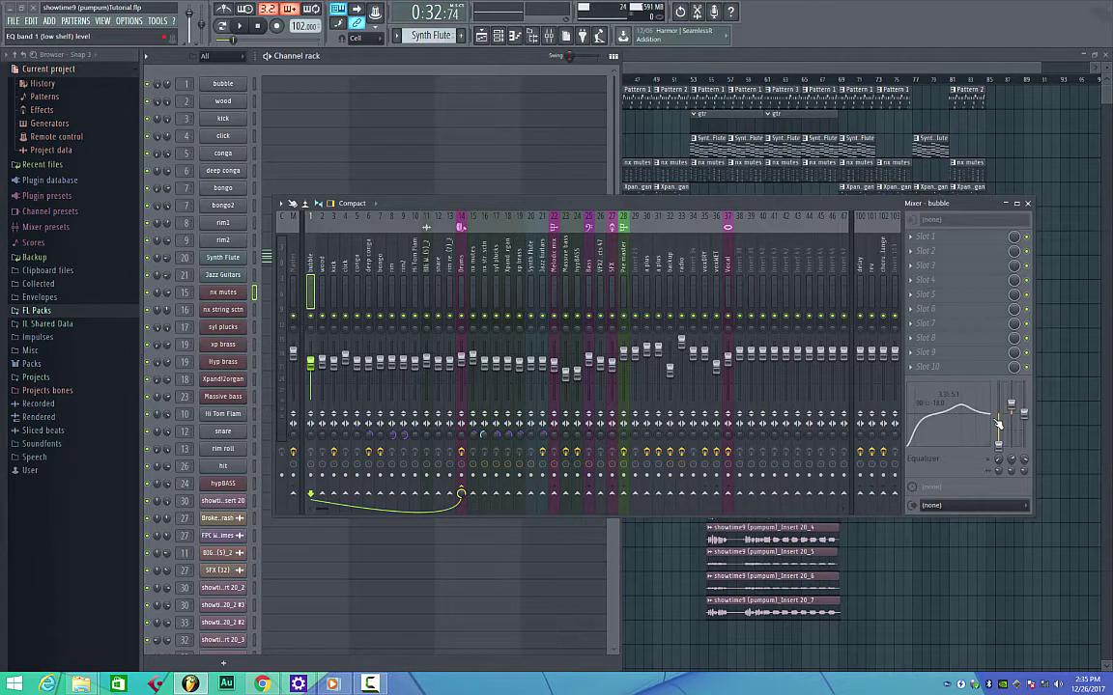
left_click_drag(998, 423, 1009, 452)
left_click(371, 296)
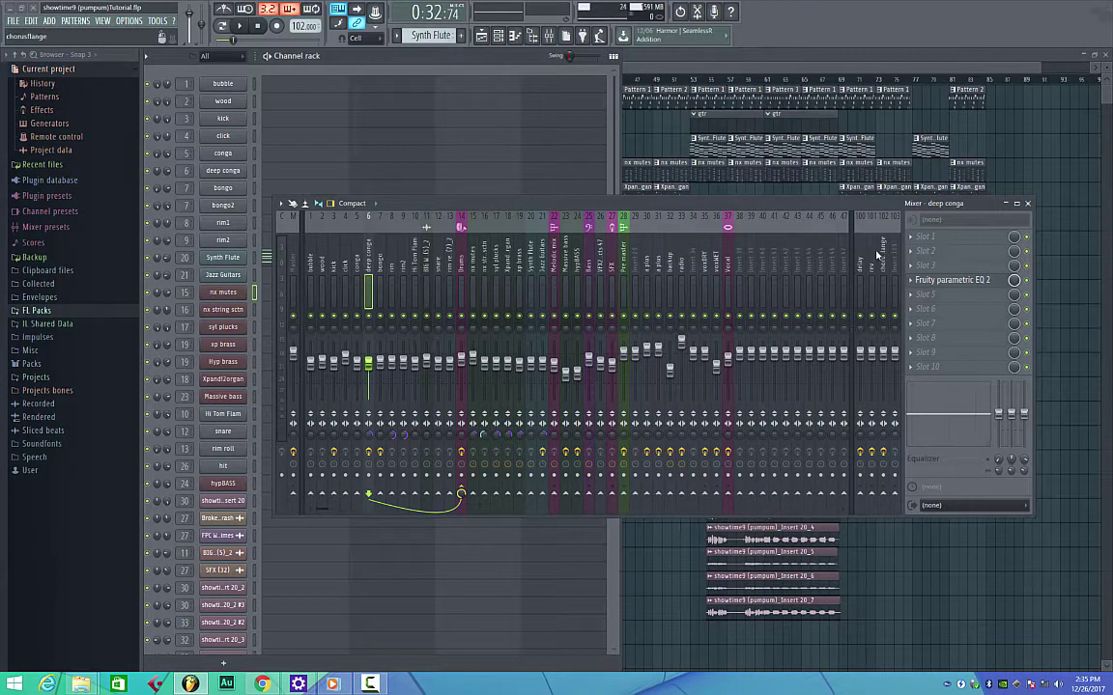
Step: Open the deep conga track's Fruity parametric EQ 2, move the mixer lower to examine the curve, and close the plugin
left_click(951, 279)
left_click_drag(462, 203, 447, 260)
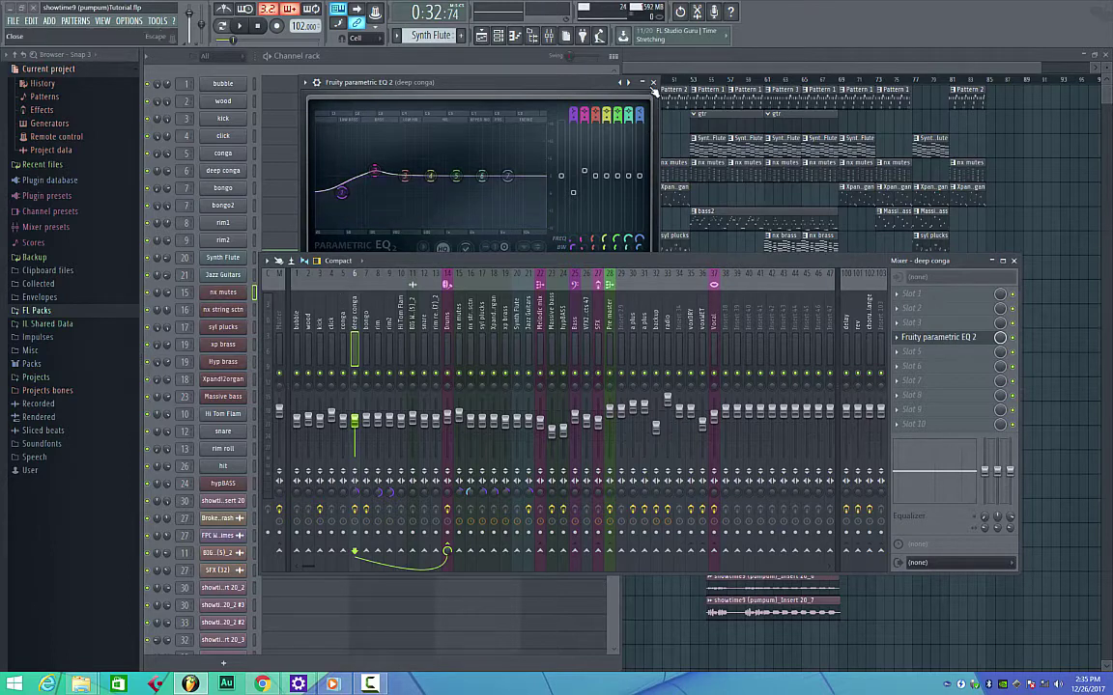
left_click(653, 82)
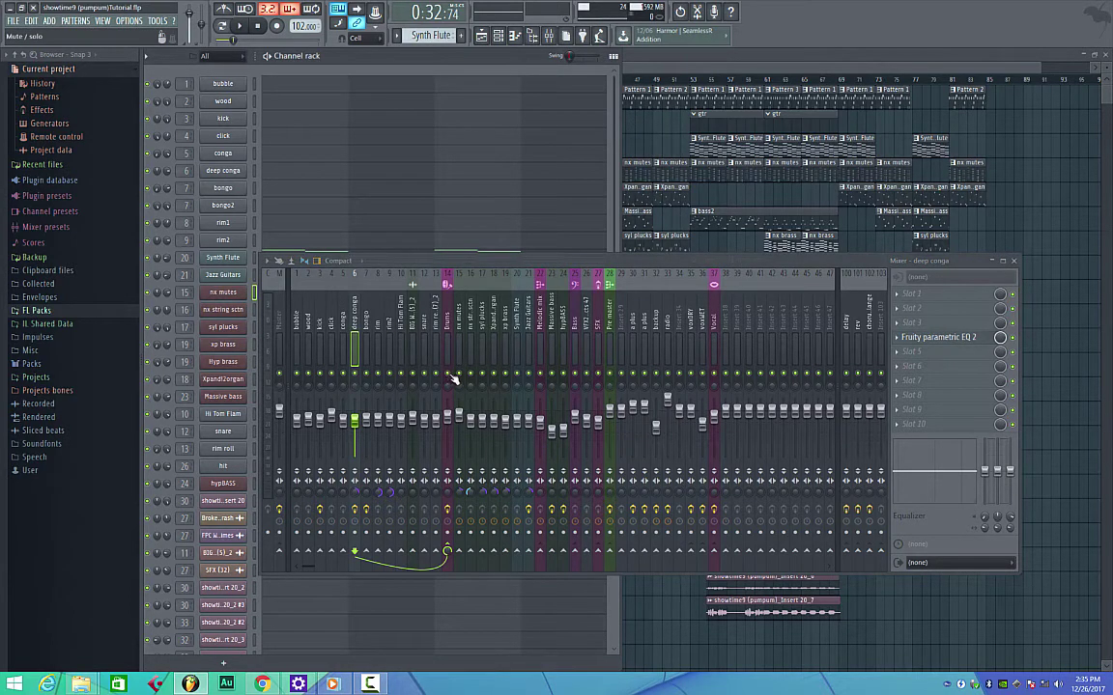
Step: Solo the Drums bus for a brief playback, and review the equalizers of the mixer tracks from bubble through bongo
key("space")
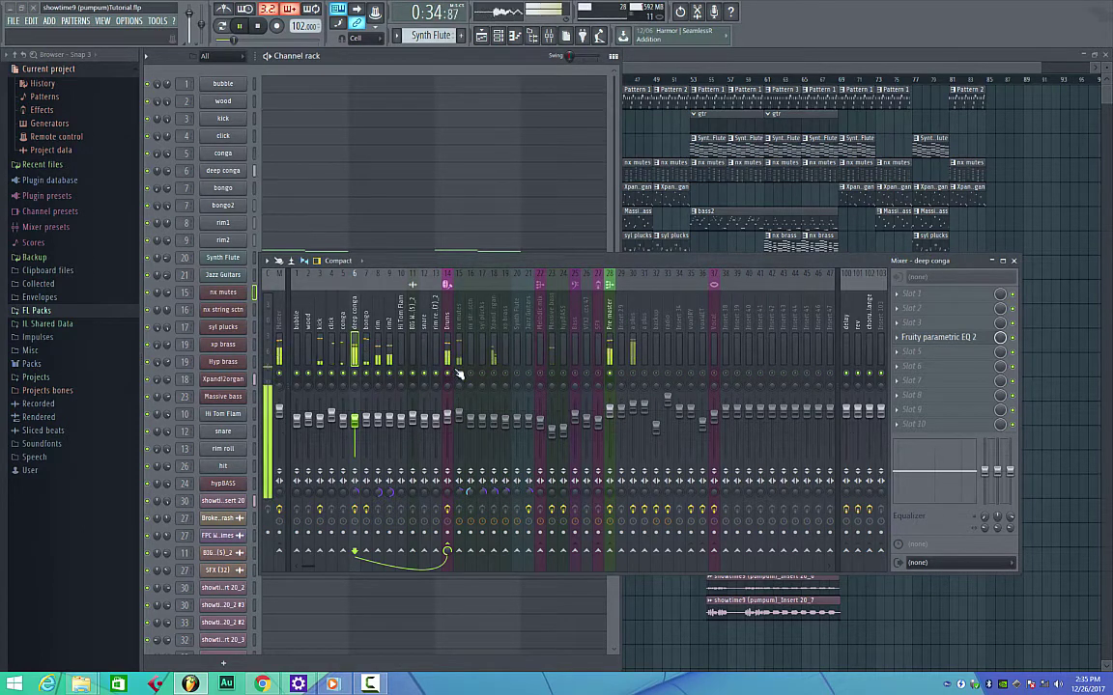
key("space")
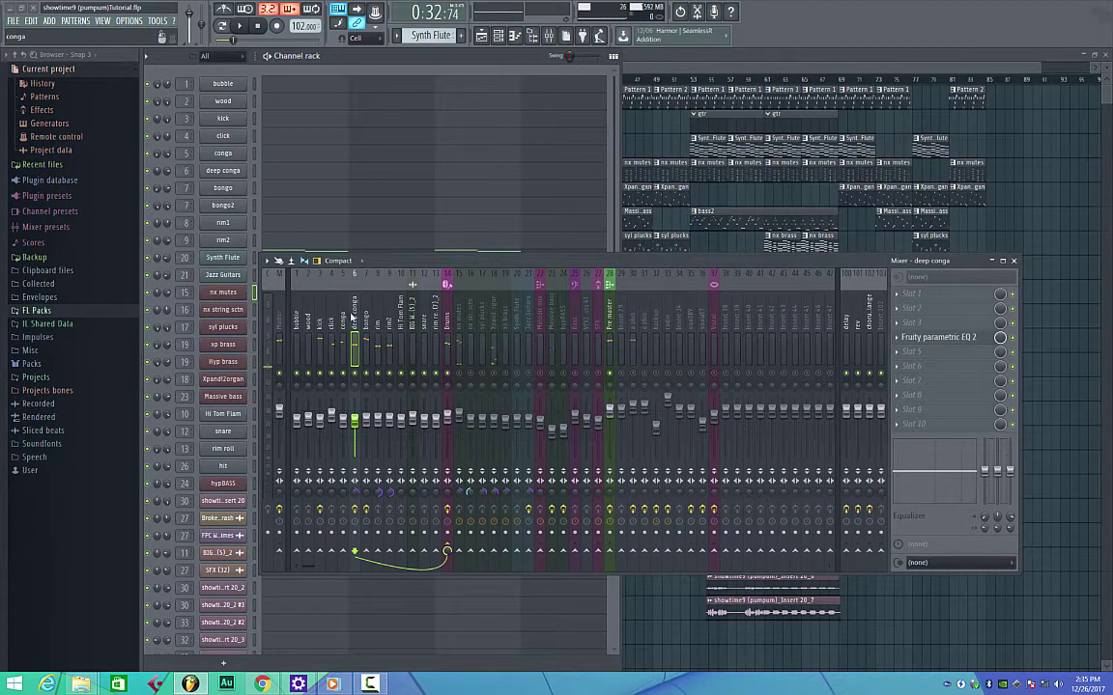
left_click(302, 321)
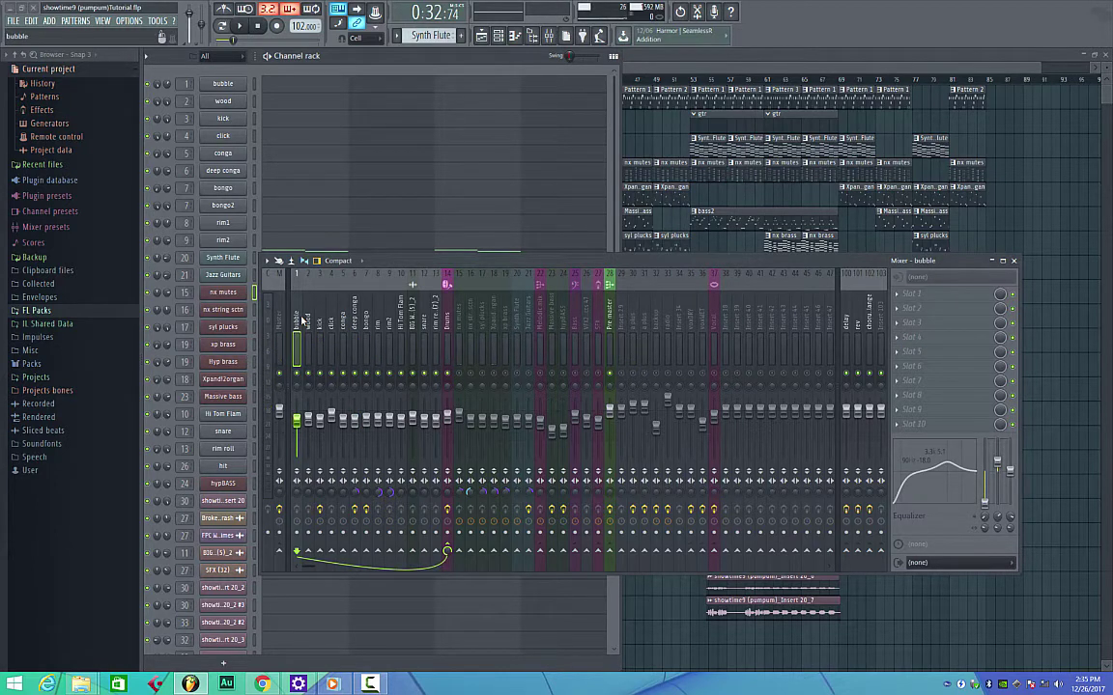
key("Right")
key("Right")
key("Right")
key("Right")
key("Right")
key("Right")
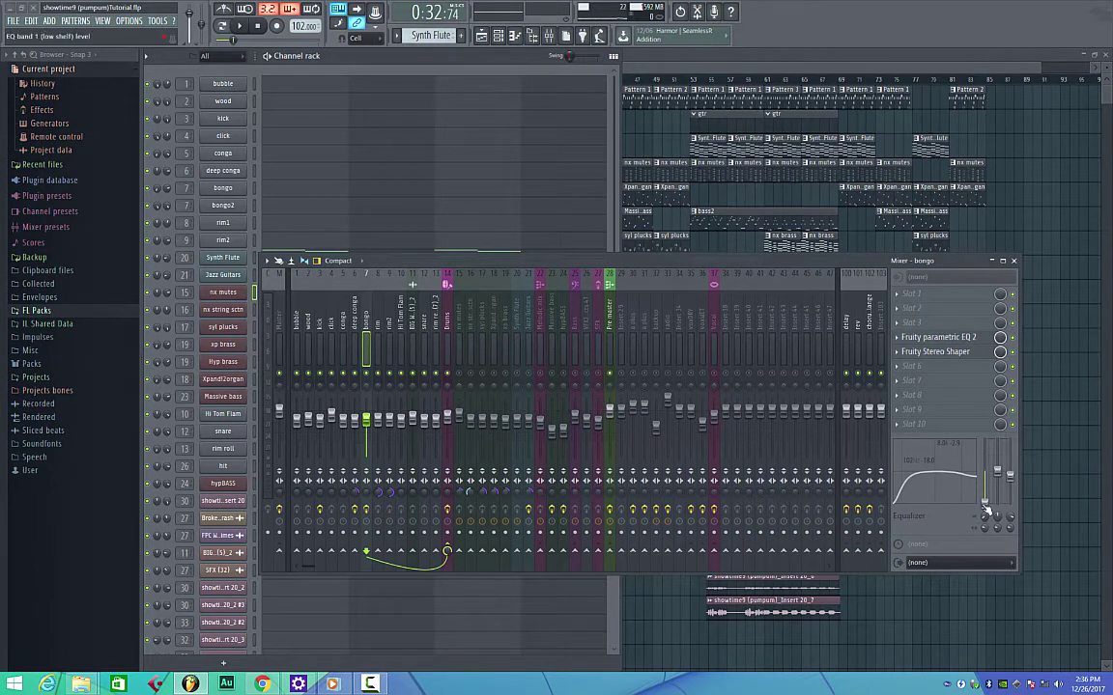
Step: Examine the bongo track's built-in equalizer curve and its Fruity parametric EQ 2, and close the plugin
left_click_drag(970, 476, 968, 482)
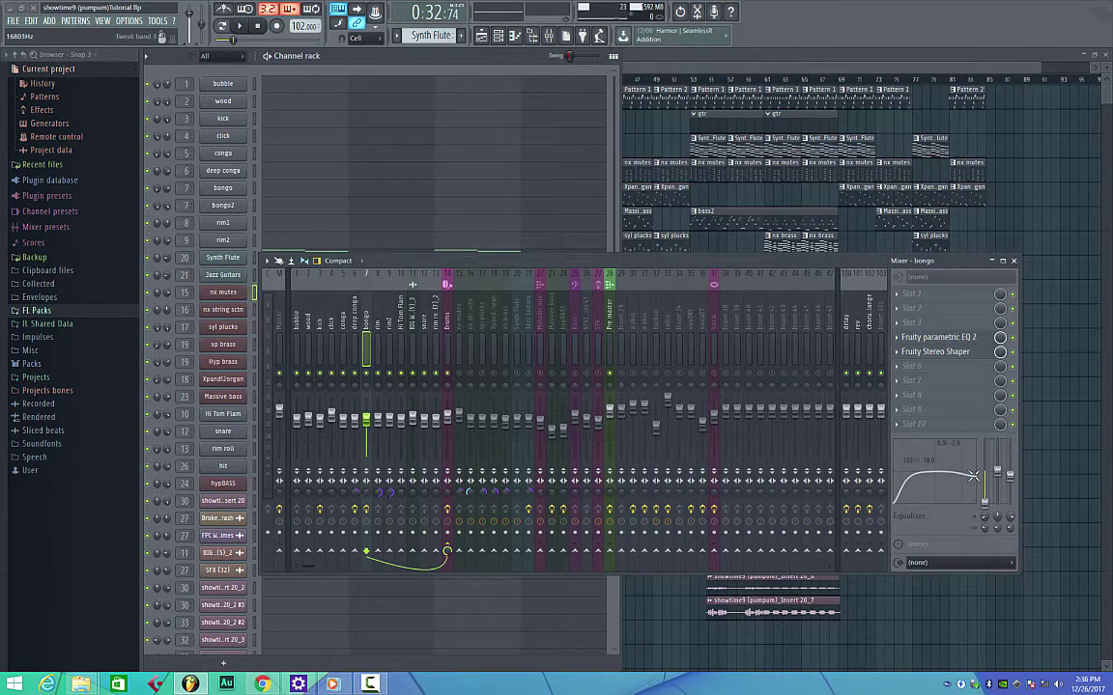
left_click(935, 338)
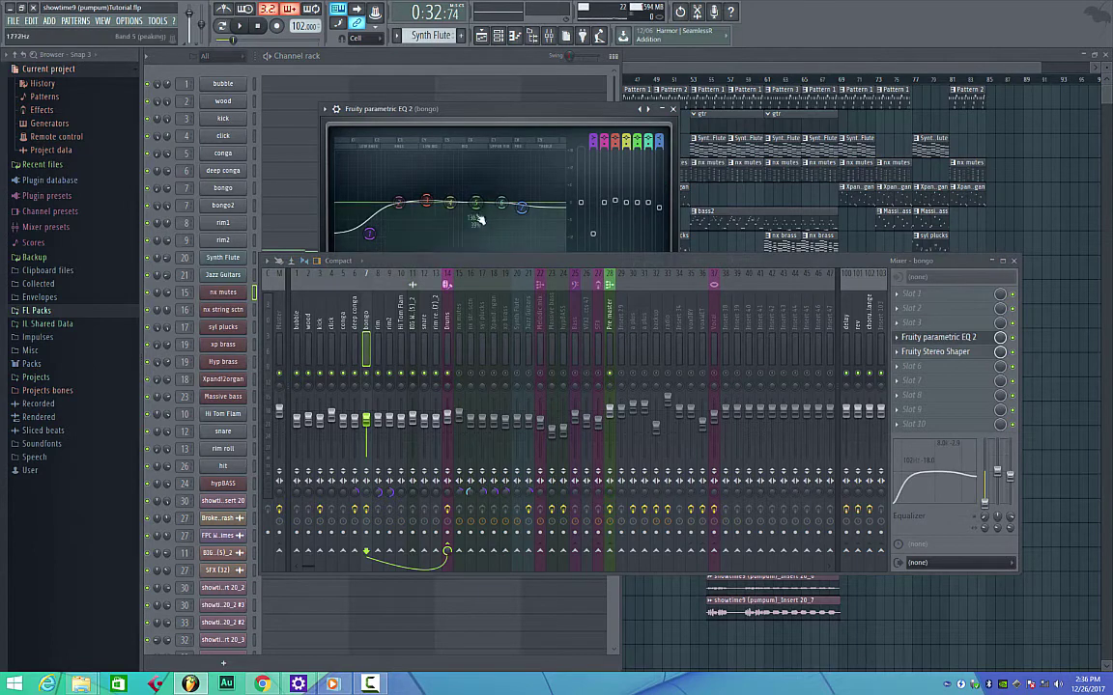
left_click_drag(488, 104, 493, 64)
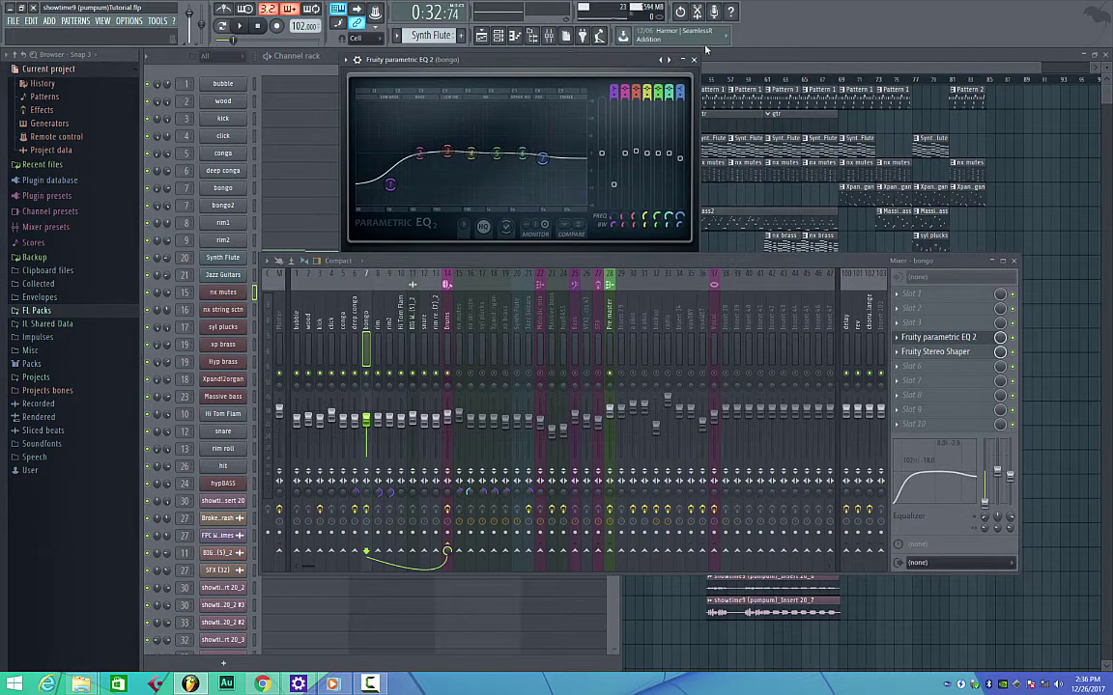
left_click(623, 55)
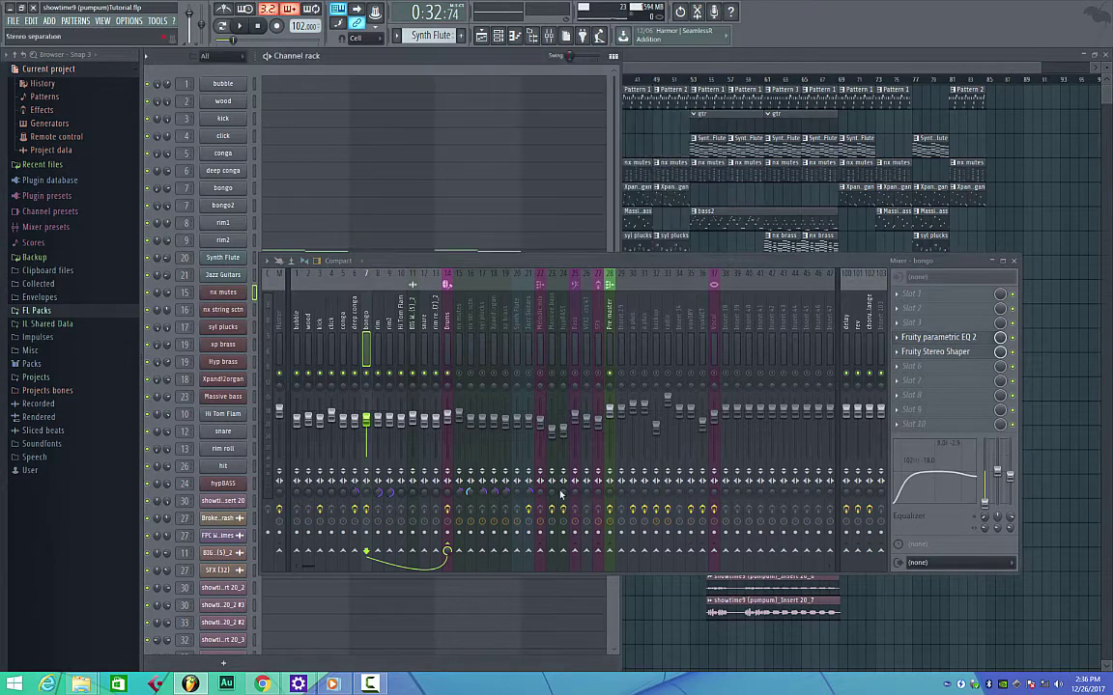
Step: Review the equalizers of the rim, Hi Tom Flam, BIG WHITE CRASHES, snare and rim reggae rolls mixer tracks
left_click(377, 315)
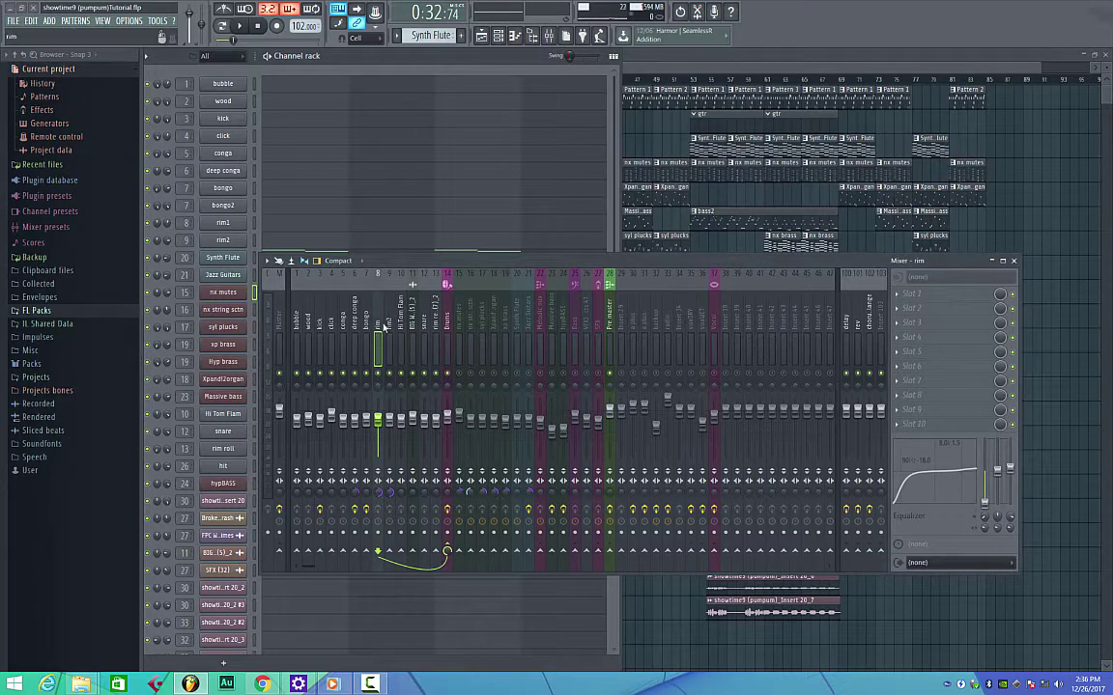
left_click_drag(980, 502, 927, 469)
left_click(400, 319)
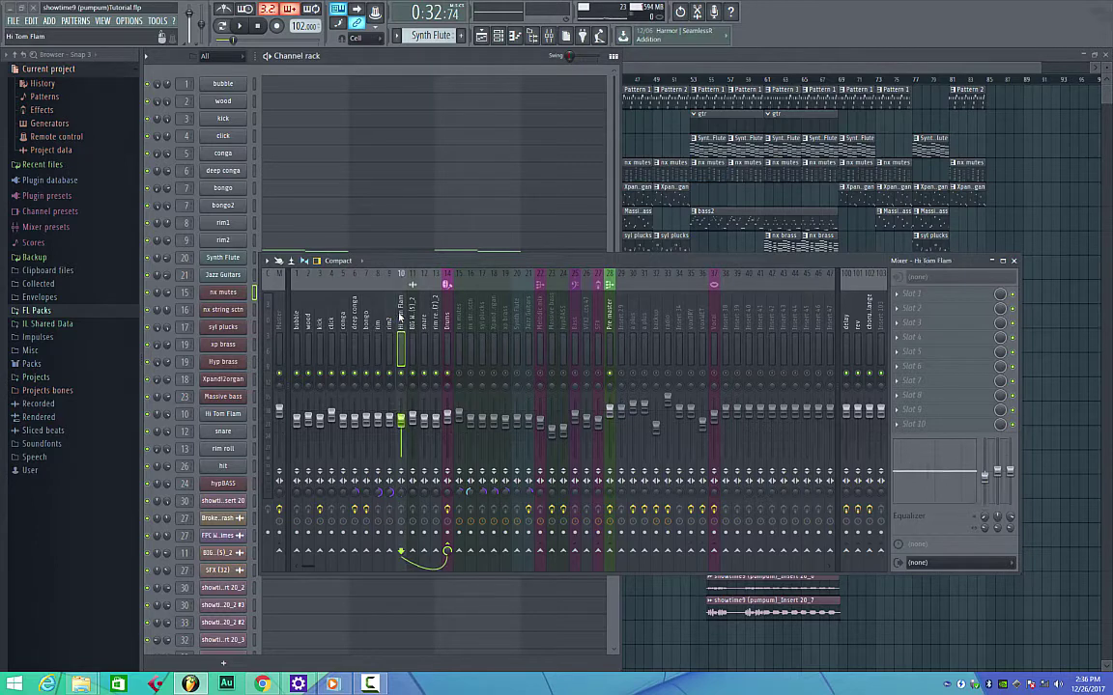
left_click(418, 319)
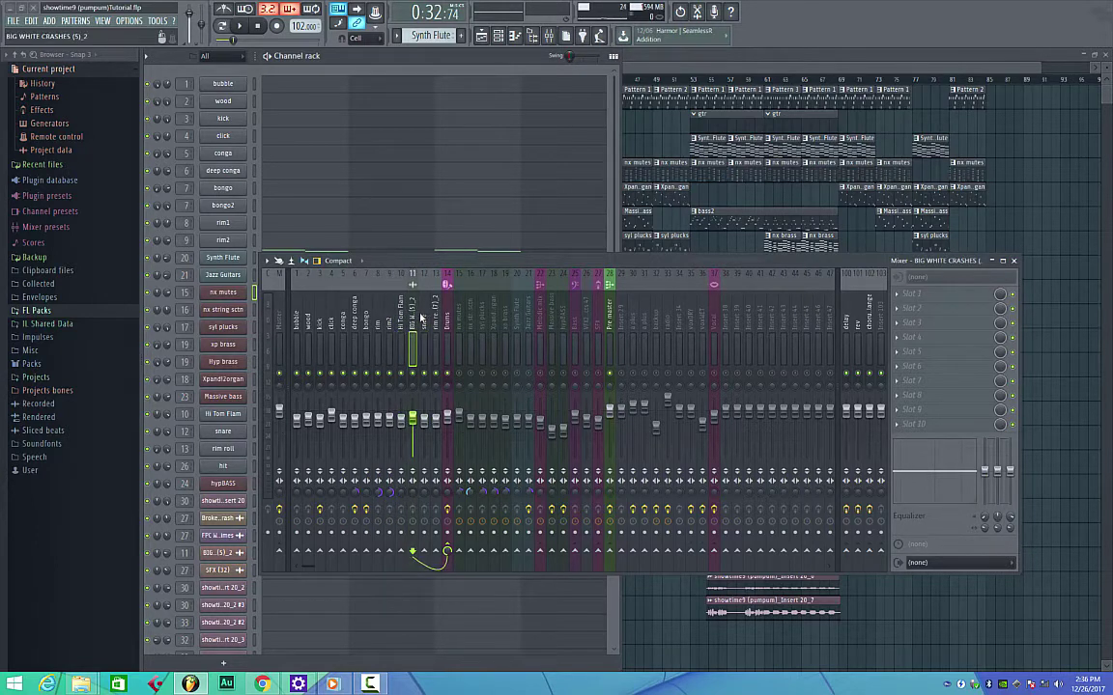
left_click(423, 319)
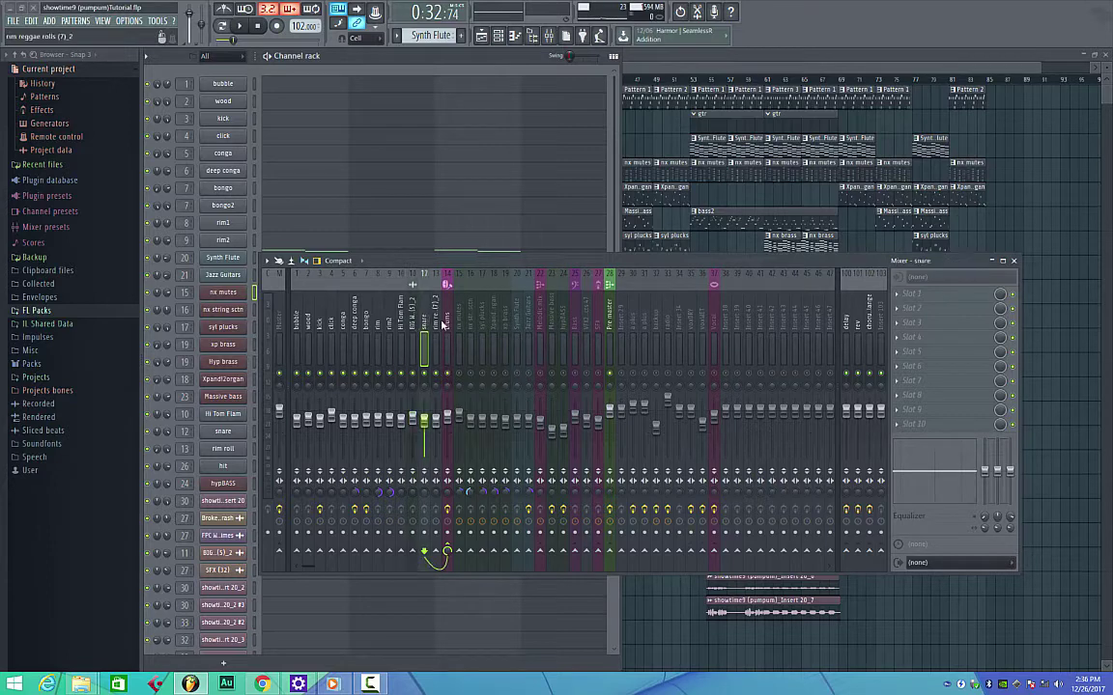
left_click(436, 326)
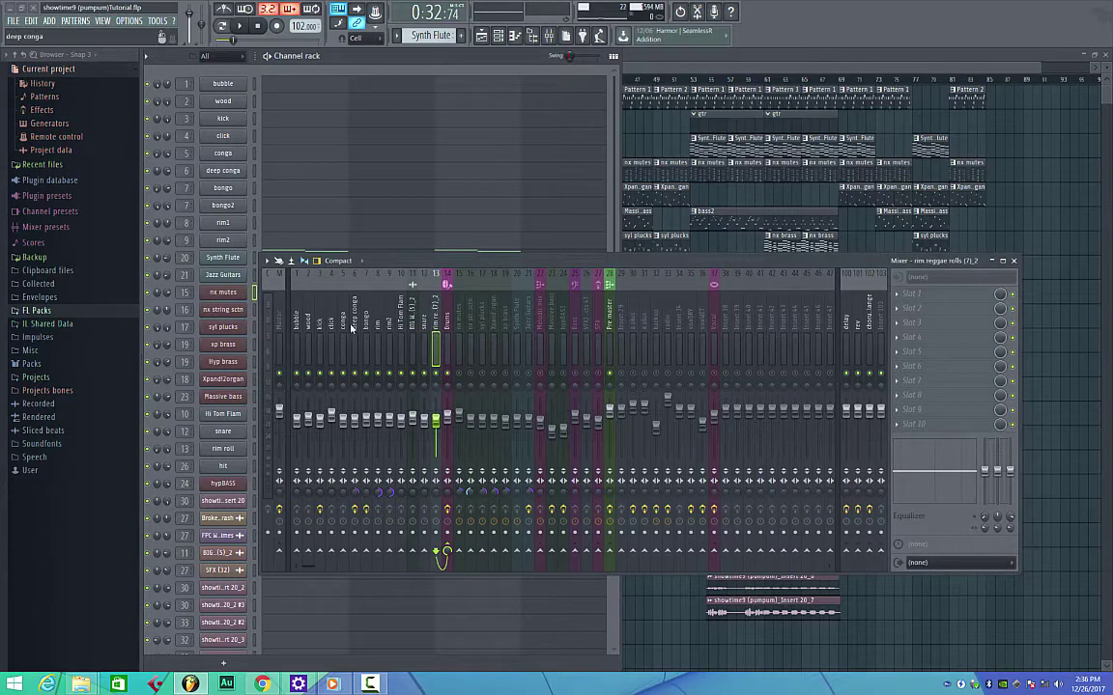
Step: Check the wood and kick tracks, and open the kick's Fruity parametric EQ 2 with the mixer moved clear of it
left_click(308, 323)
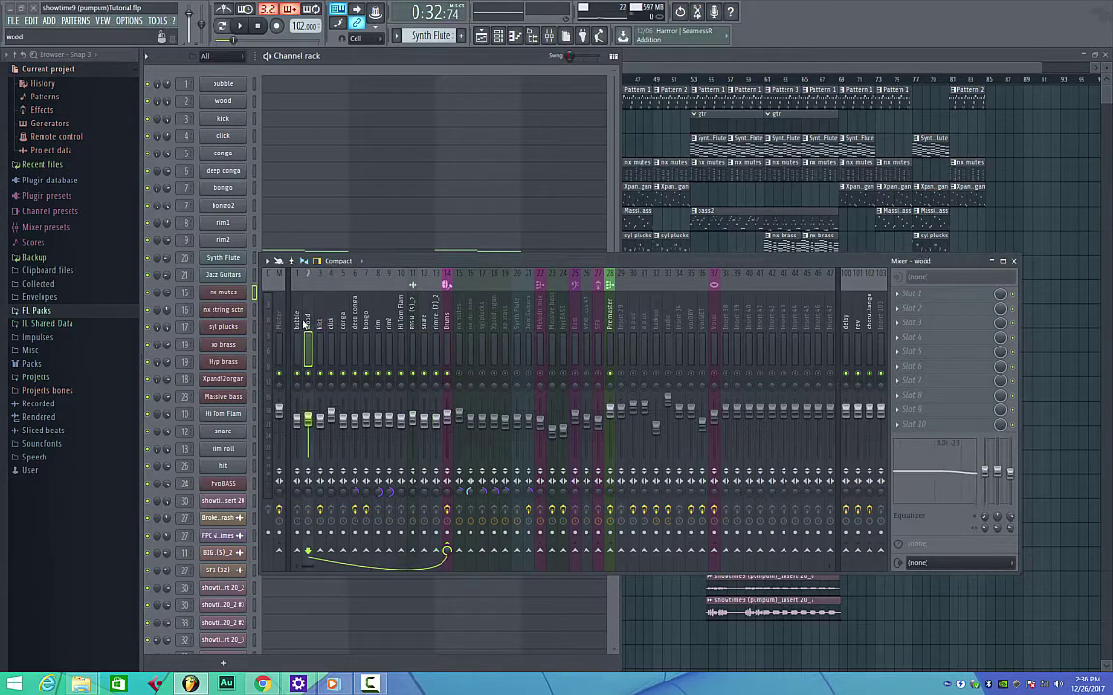
left_click(321, 324)
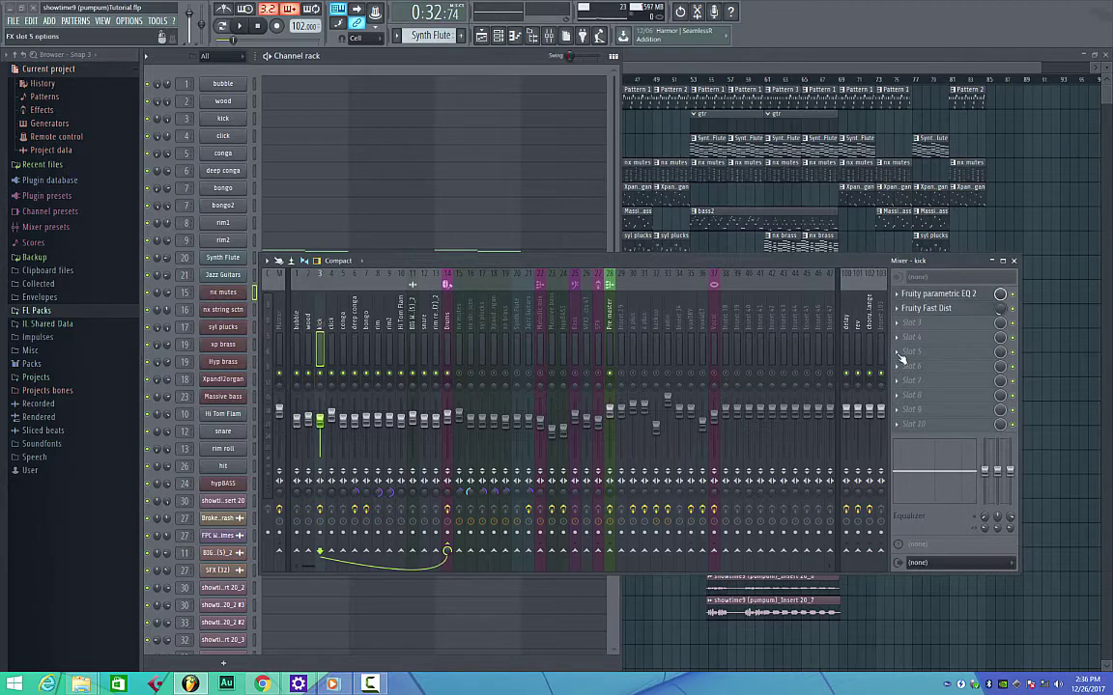
left_click(939, 293)
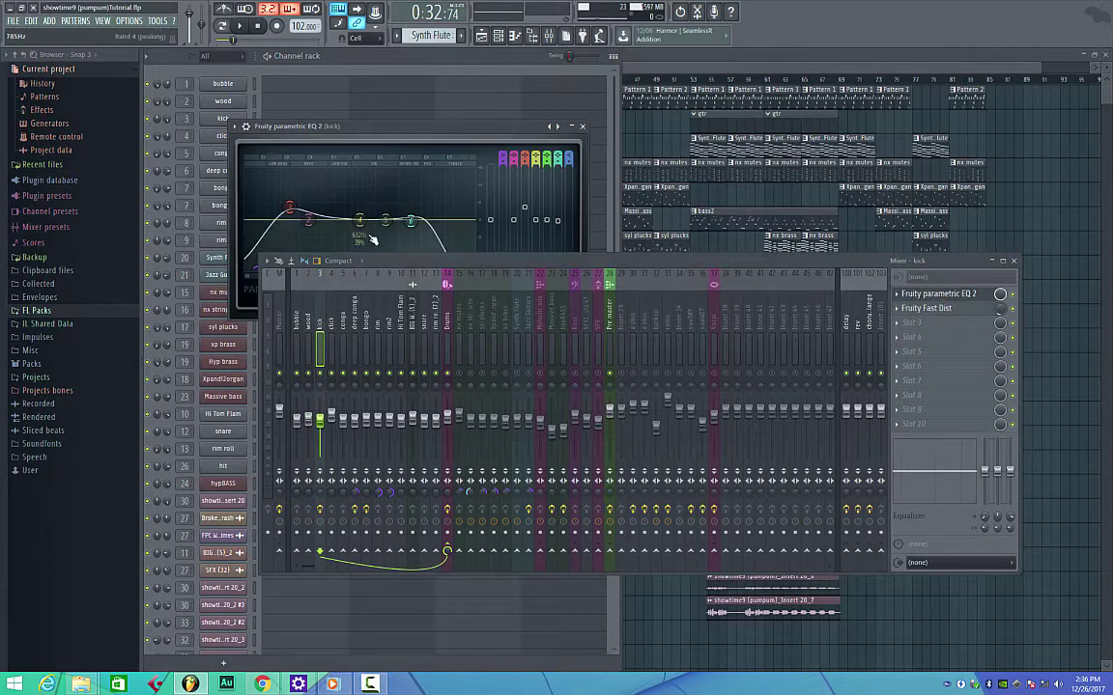
left_click_drag(362, 261, 334, 358)
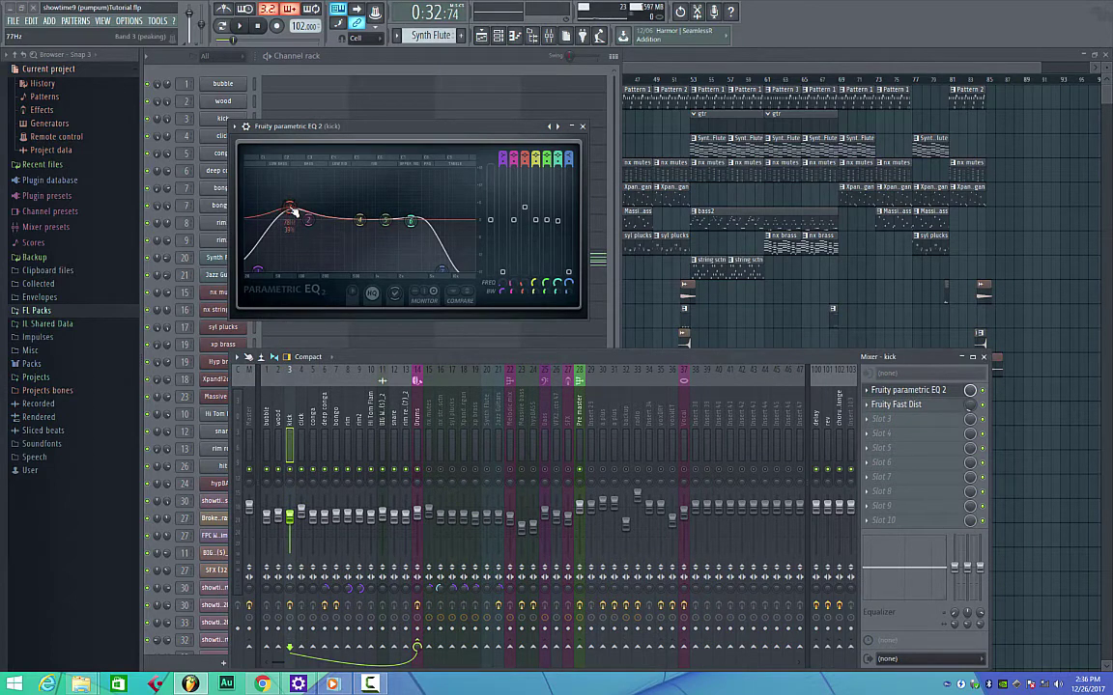
Step: Examine band 3 of the kick's parametric EQ, including its filter order options, and trace the overall curve
left_click_drag(292, 210, 290, 210)
right_click(290, 210)
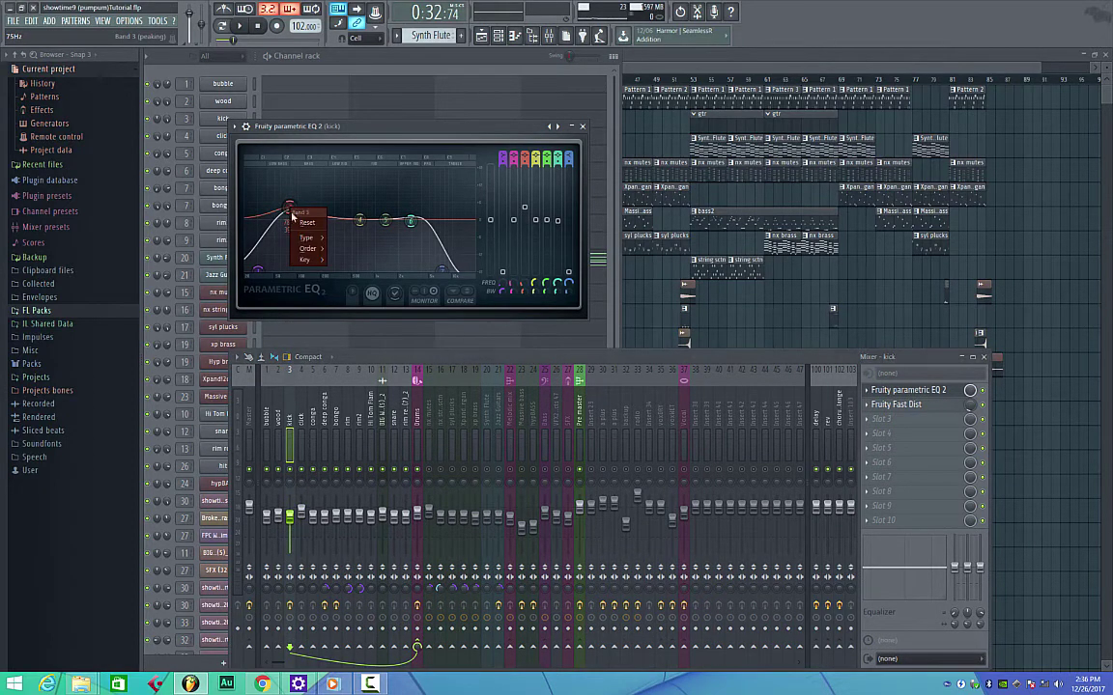
mouse_move(311, 261)
mouse_move(340, 291)
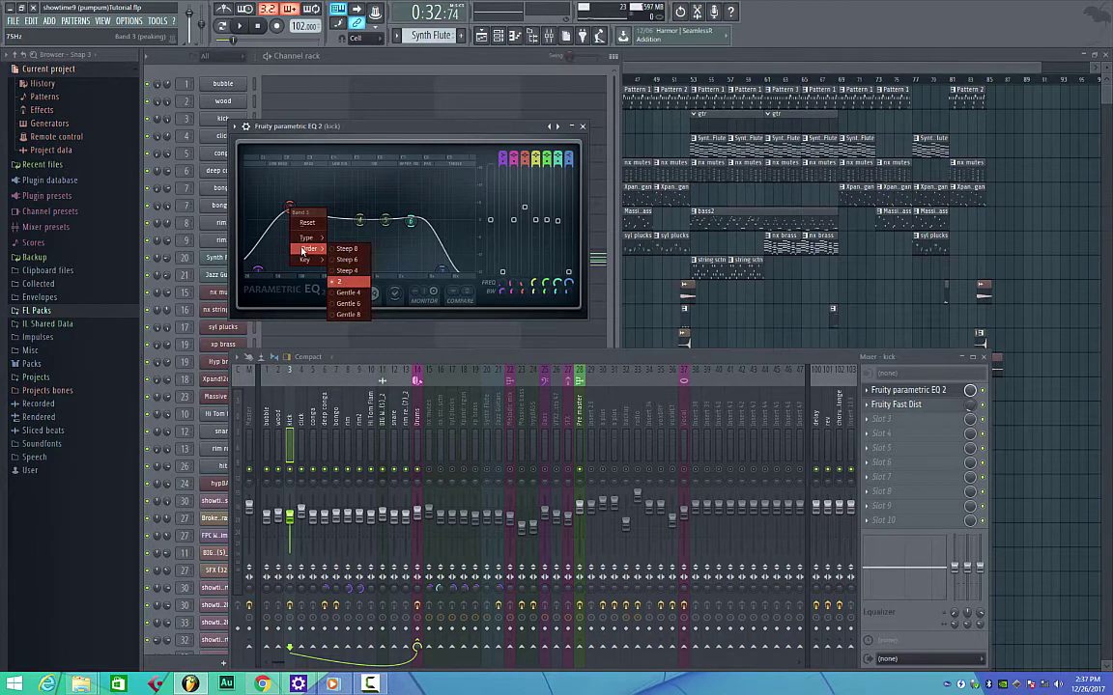
left_click(323, 117)
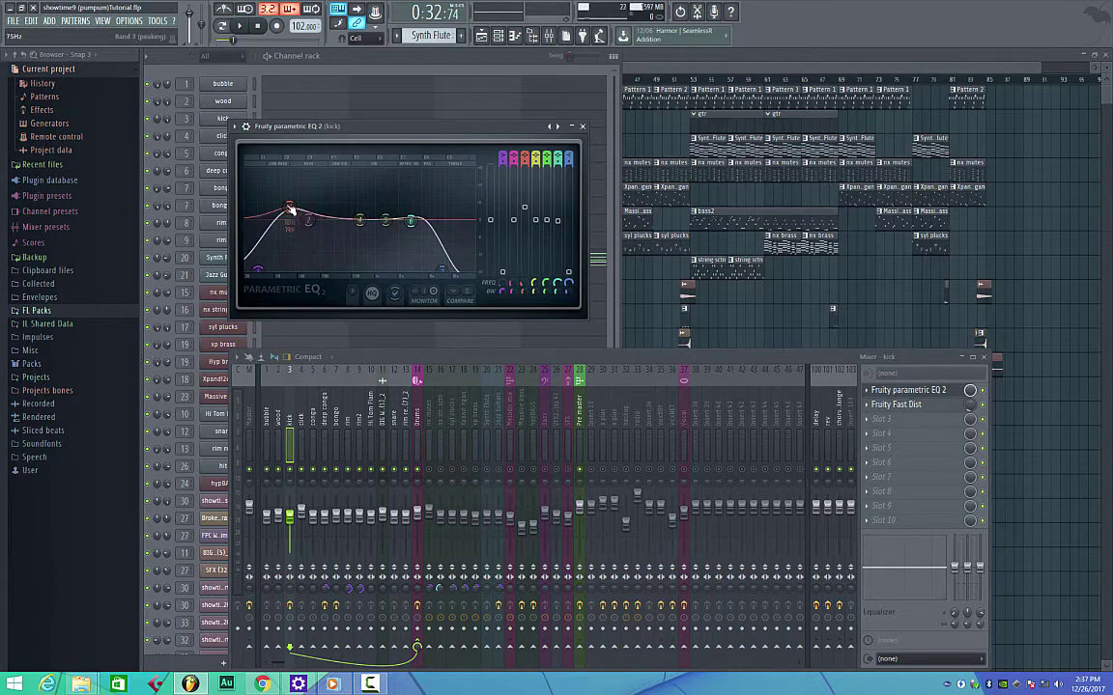
left_click_drag(289, 209, 268, 232)
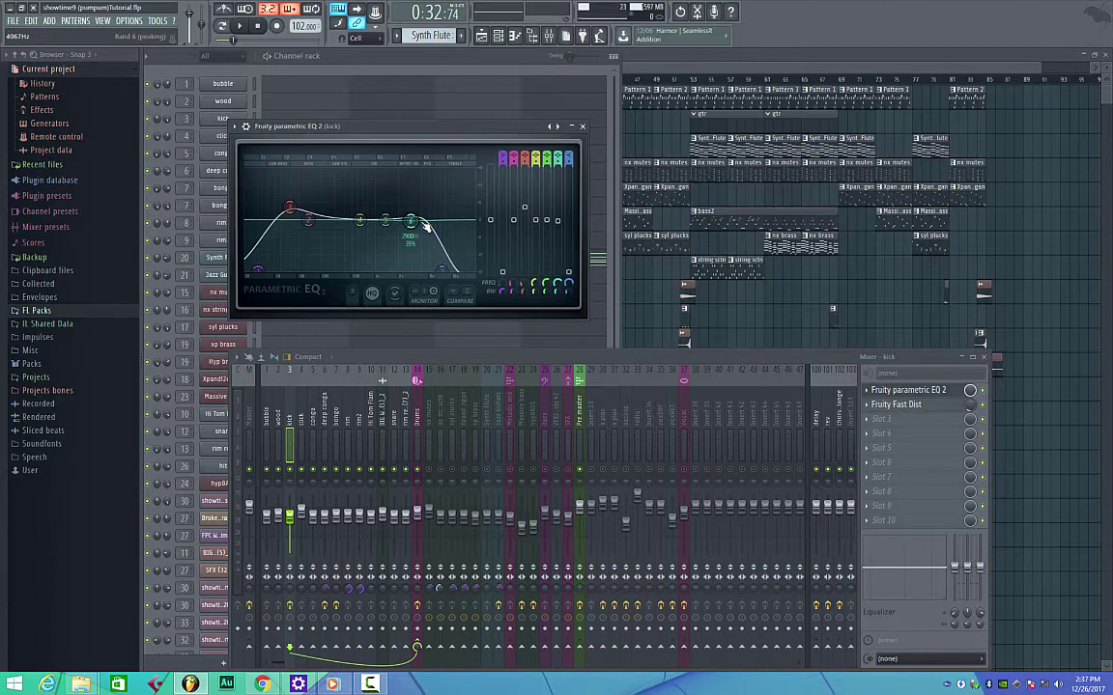
Step: Unsolo the Drums bus and examine the equalizer curves of the nx mutes and nx string sctn tracks
left_click(418, 439)
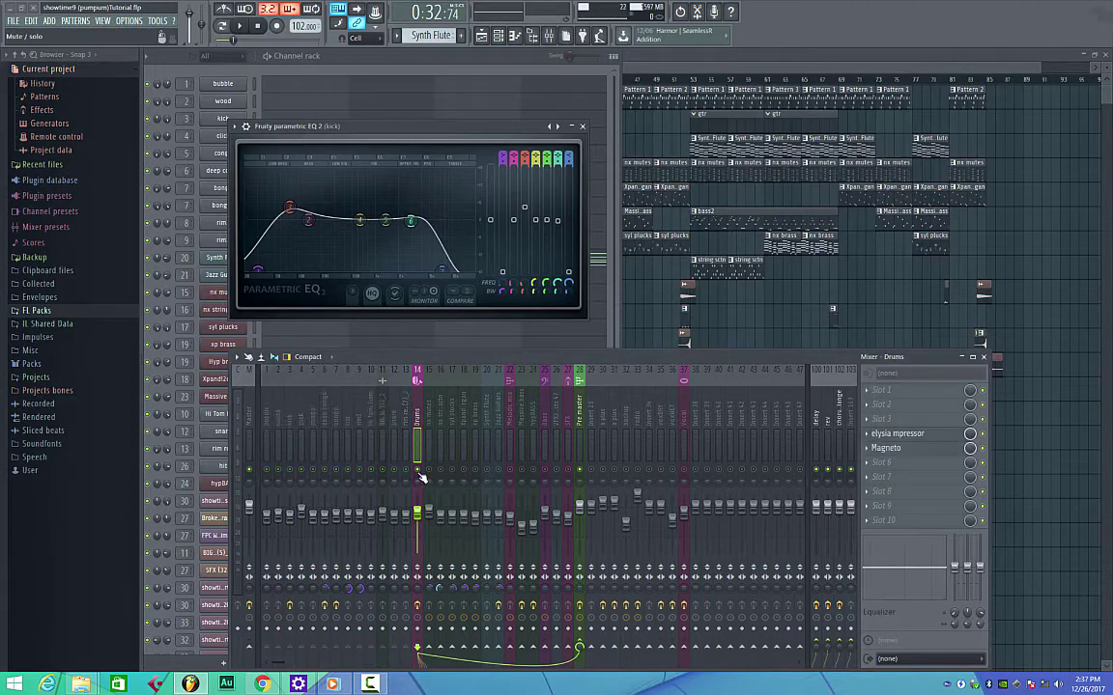
left_click(426, 418)
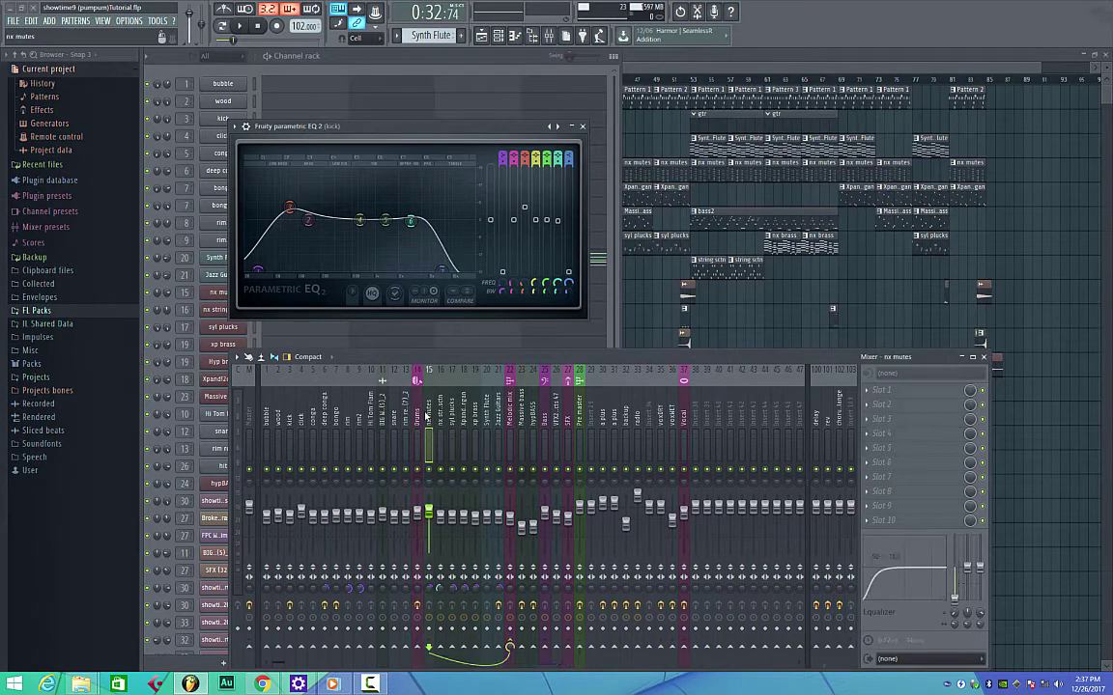
left_click(441, 425)
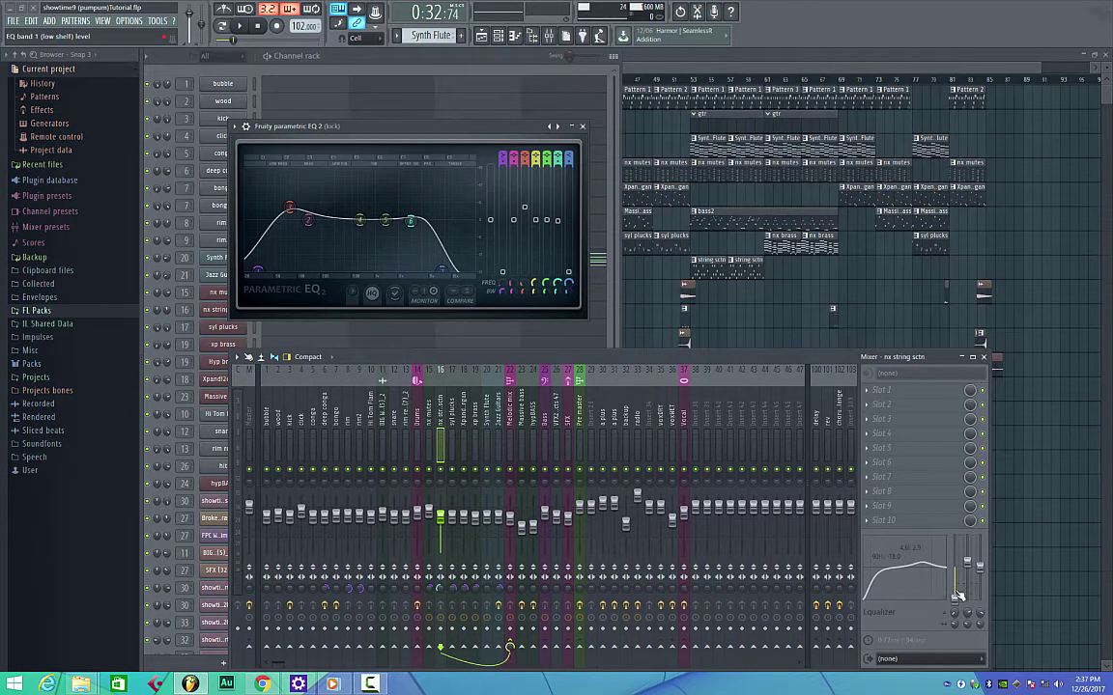
left_click_drag(924, 565, 926, 565)
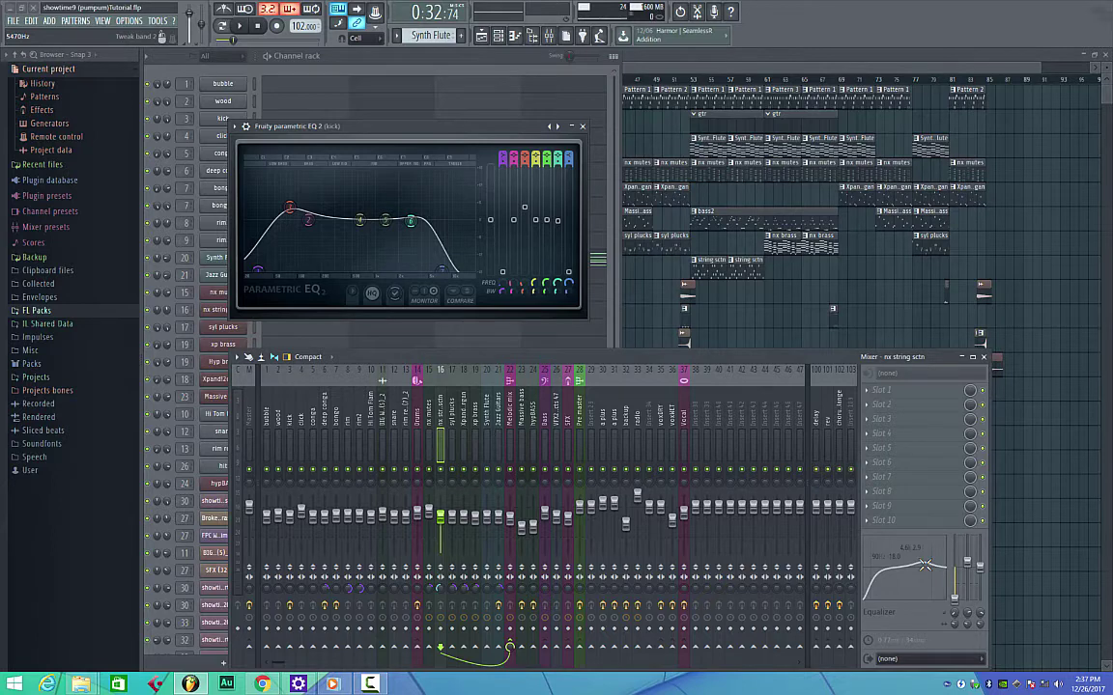
left_click_drag(924, 565, 904, 570)
Step: Review the equalizer curves of the melodic tracks from syl plucks through Xpand!2organ, xp brass and Synth Flute to Jazz Guitars
key("Right")
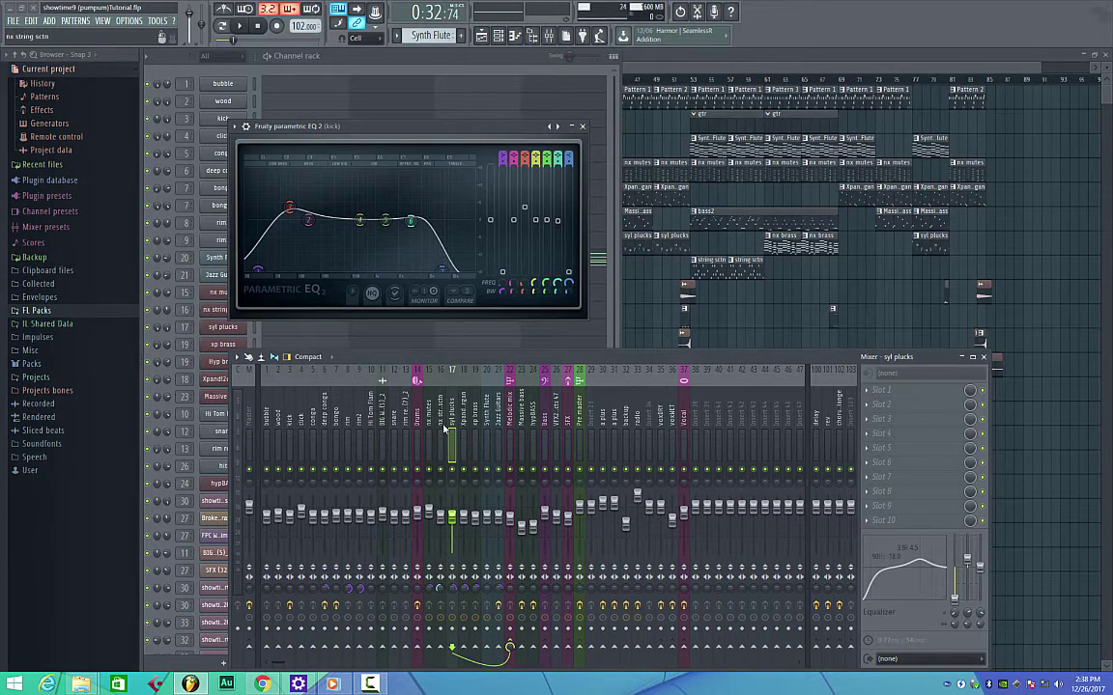
key("Right")
left_click_drag(914, 560, 904, 552)
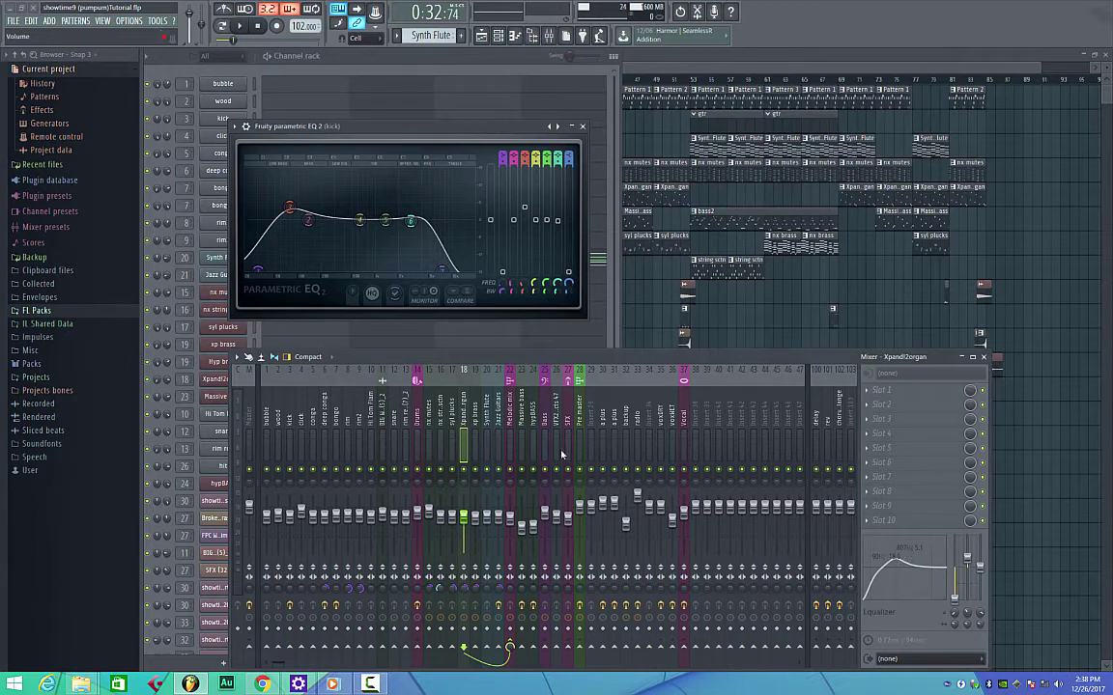
key("Right")
key("Right")
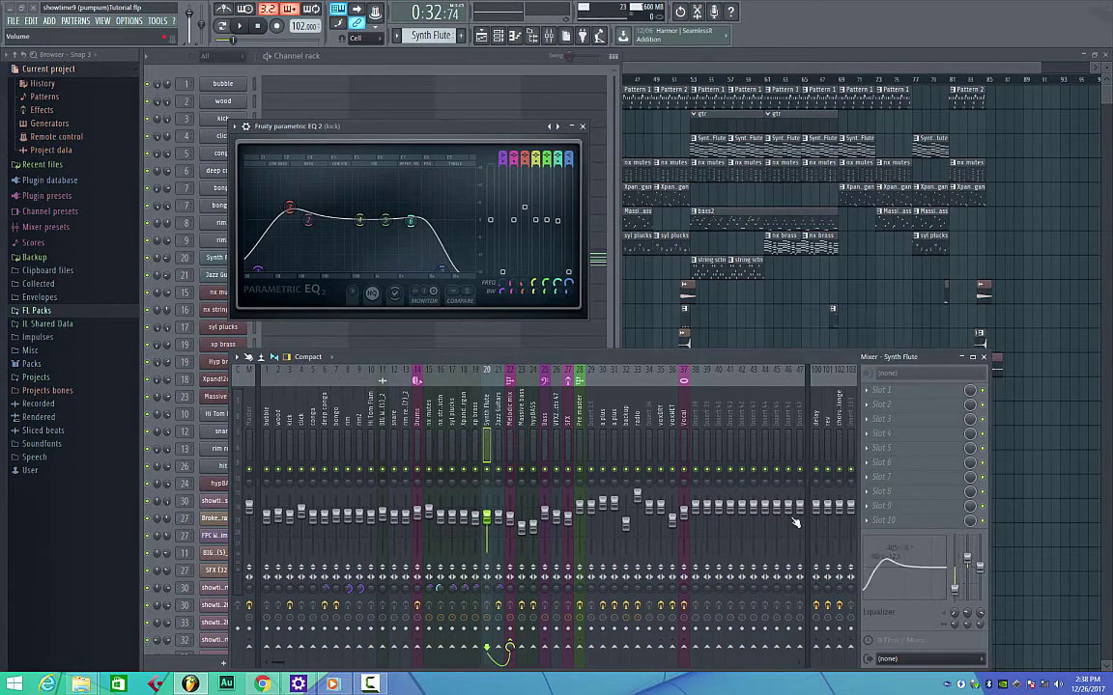
key("Right")
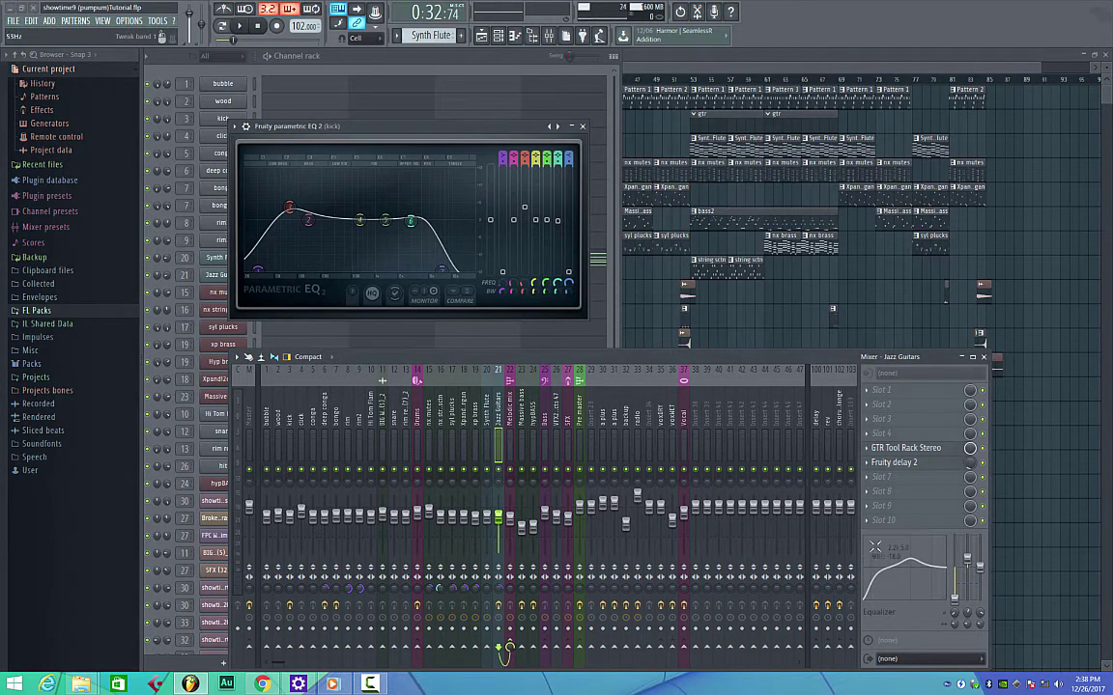
Step: Compare the Jazz Guitars track with the Melodic mix bus and its routing, and display the first a plus track's effect slots
left_click(501, 422)
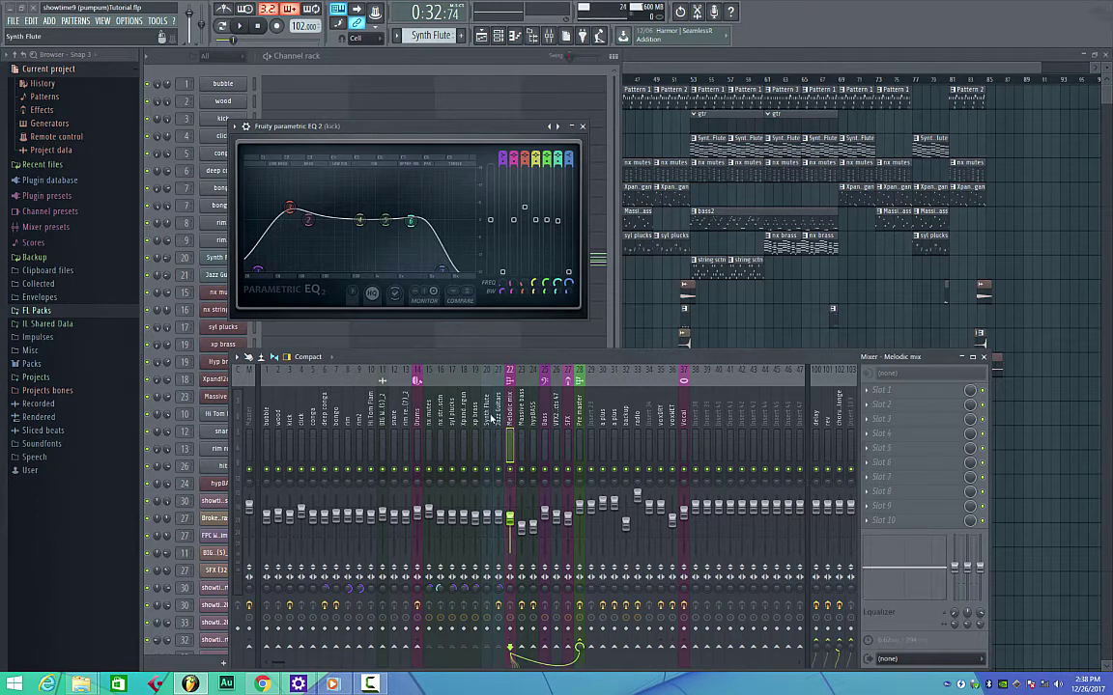
left_click(496, 423)
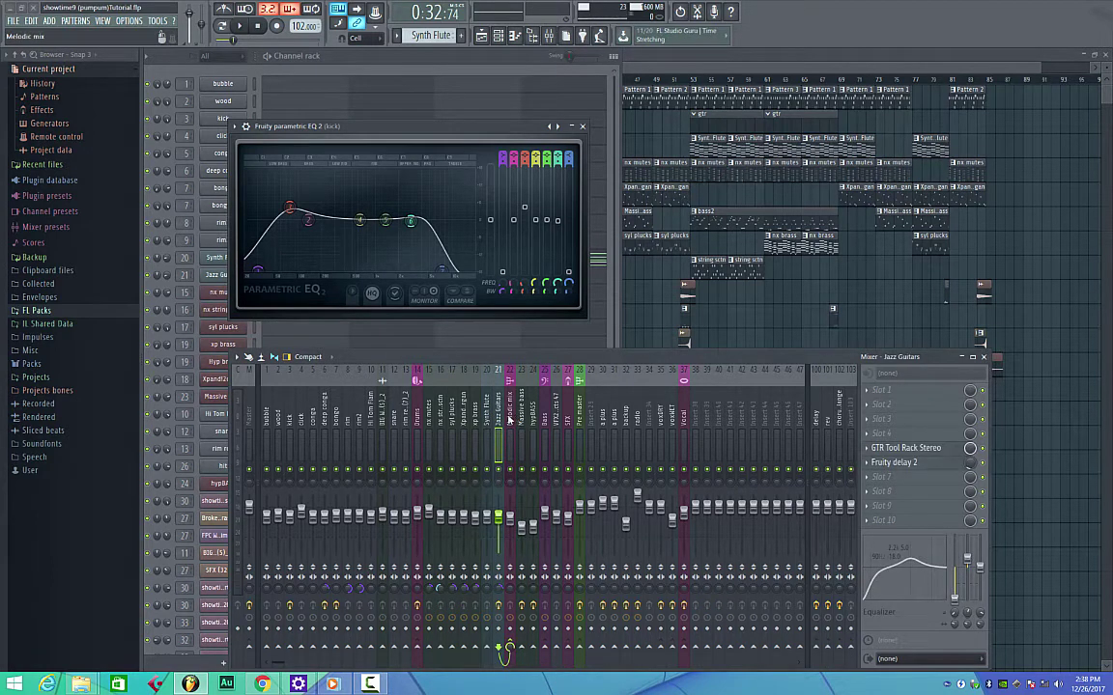
left_click(509, 422)
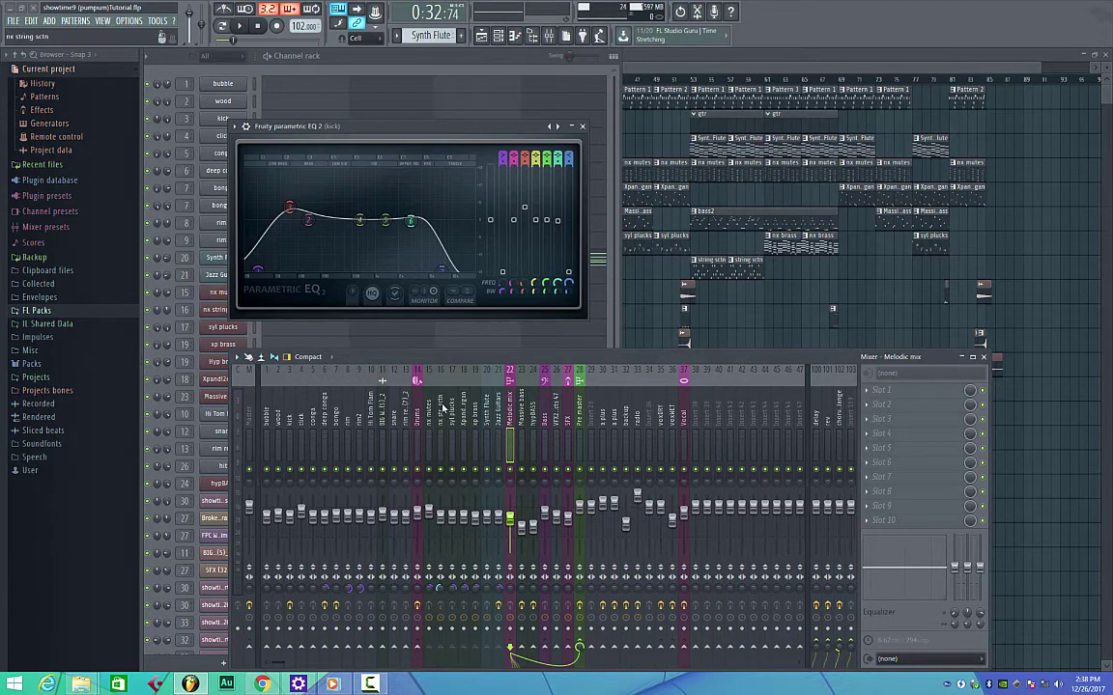
left_click(601, 425)
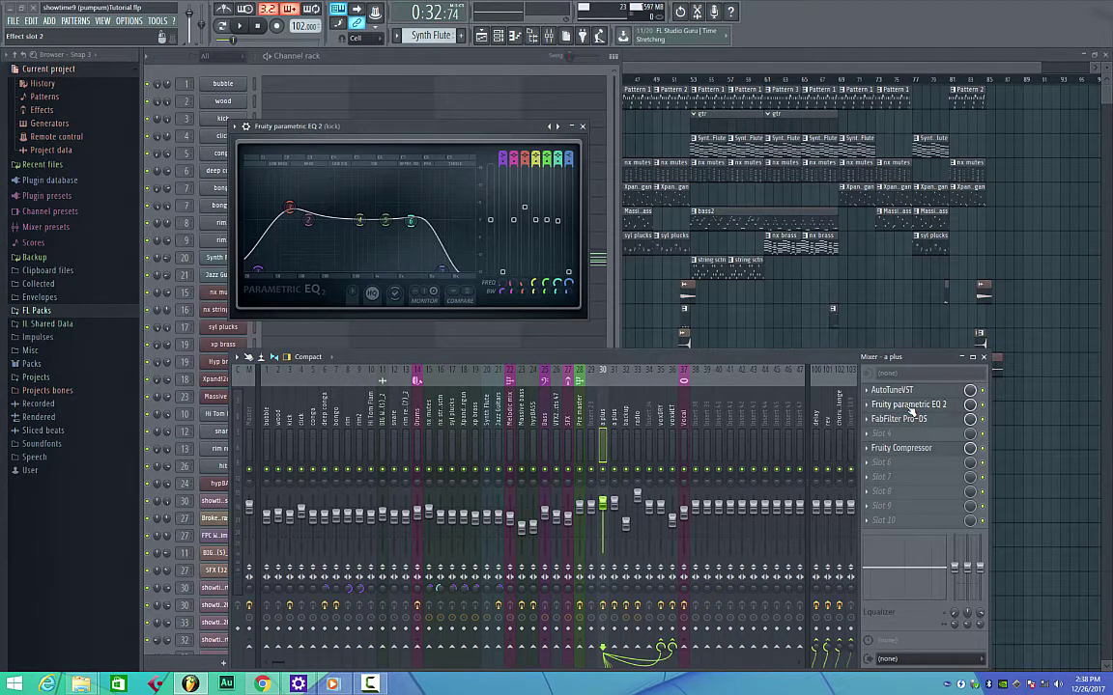
Step: Examine bands 1, 2 and 6 of the parametric EQ on the first a plus vocal track
left_click(910, 406)
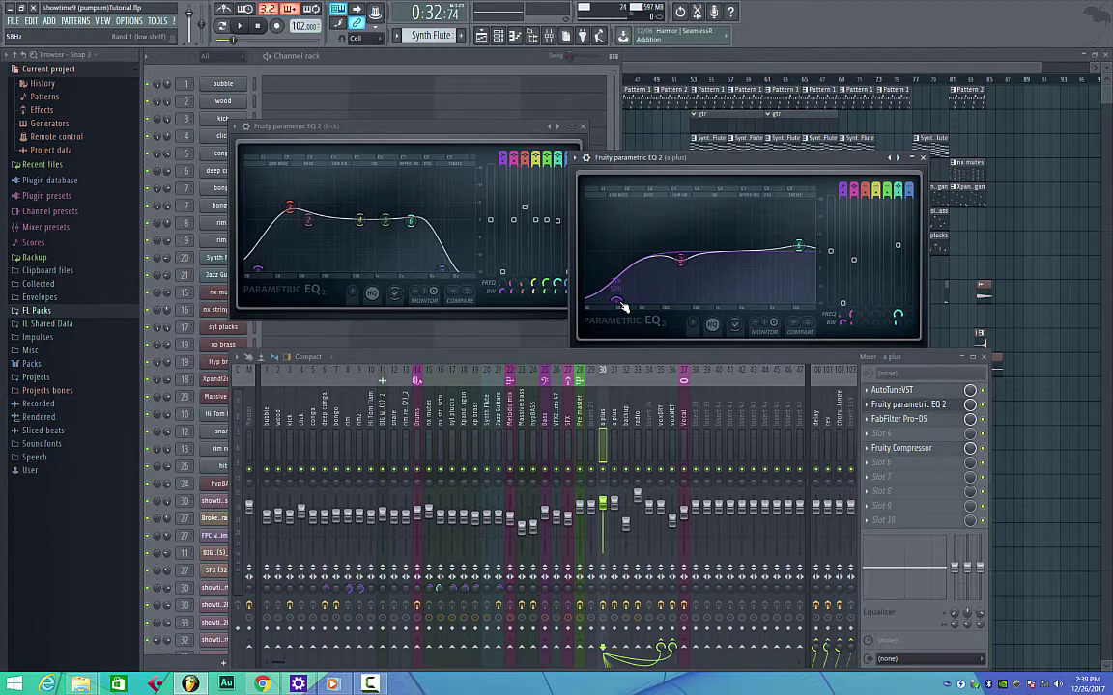
left_click_drag(623, 307, 599, 273)
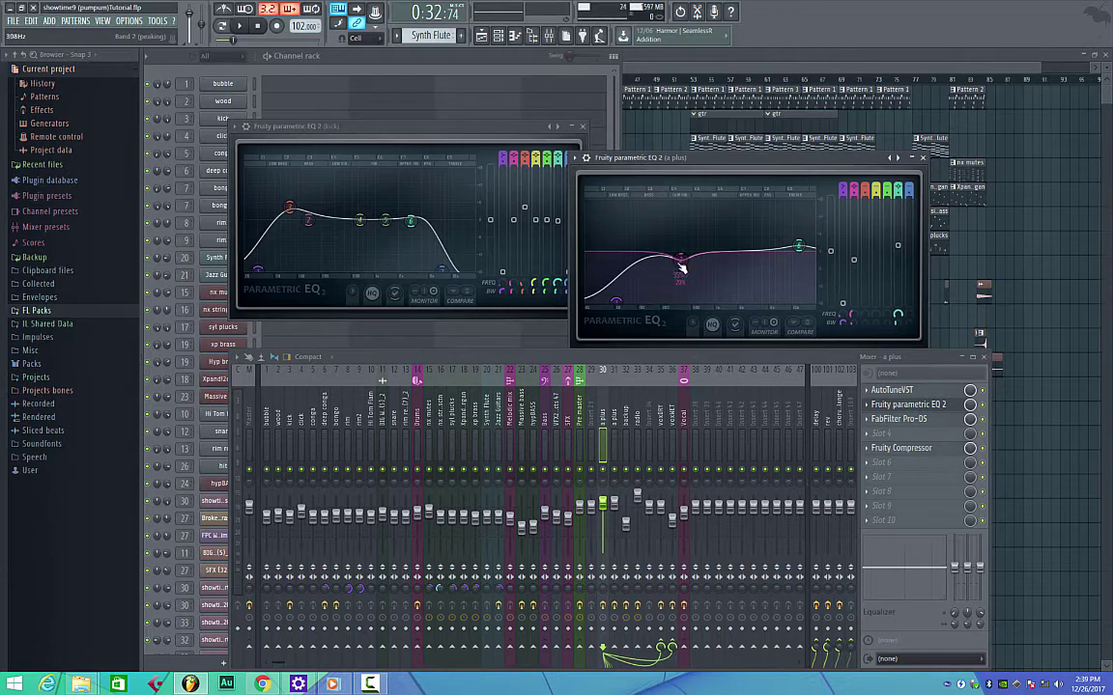
mouse_move(677, 253)
left_mouse_down()
mouse_move(658, 253)
mouse_move(688, 257)
mouse_move(696, 276)
mouse_move(690, 262)
left_mouse_up()
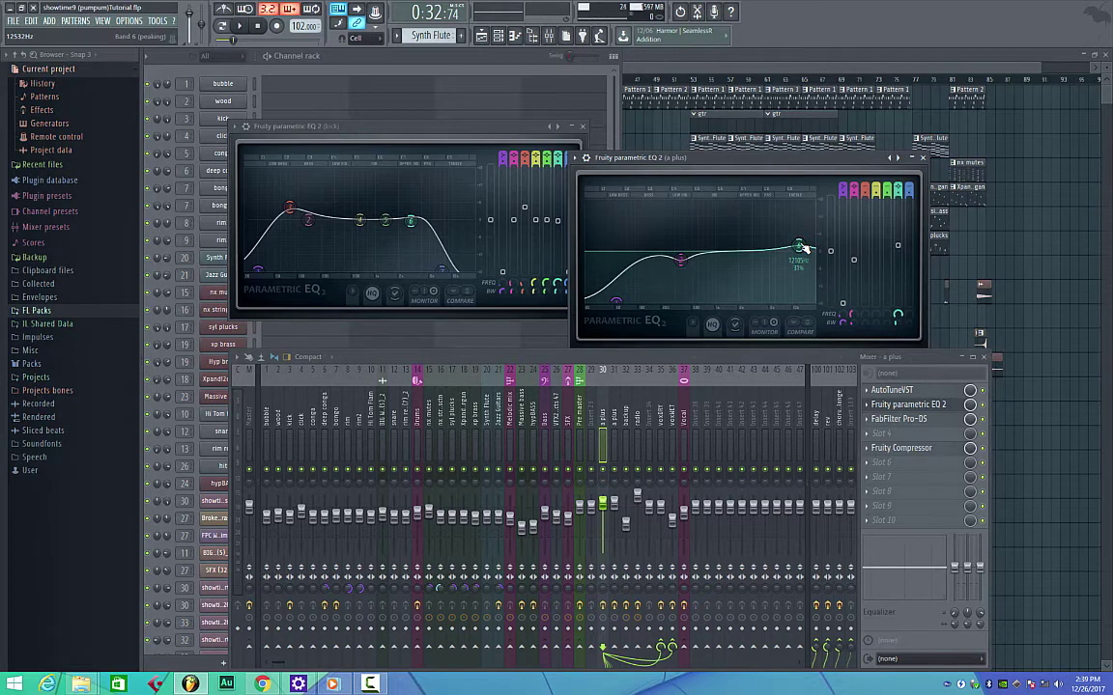
Step: Compare the effect slots of the second a plus, backup and radio vocal tracks
left_click(614, 425)
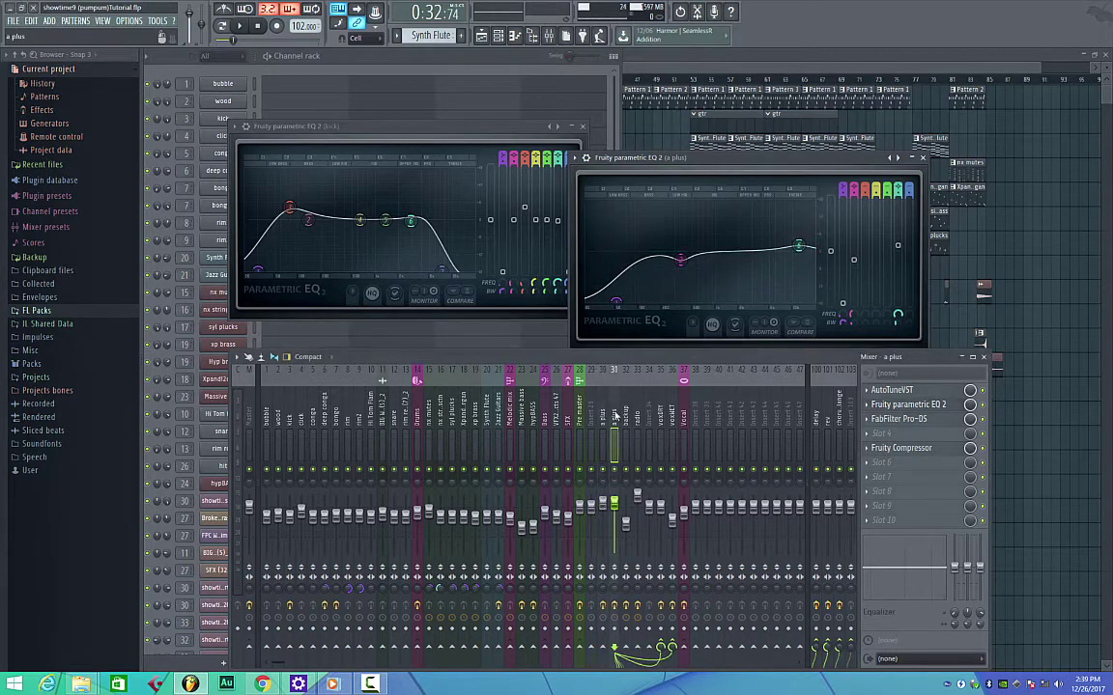
scroll(613, 421, "up", 1)
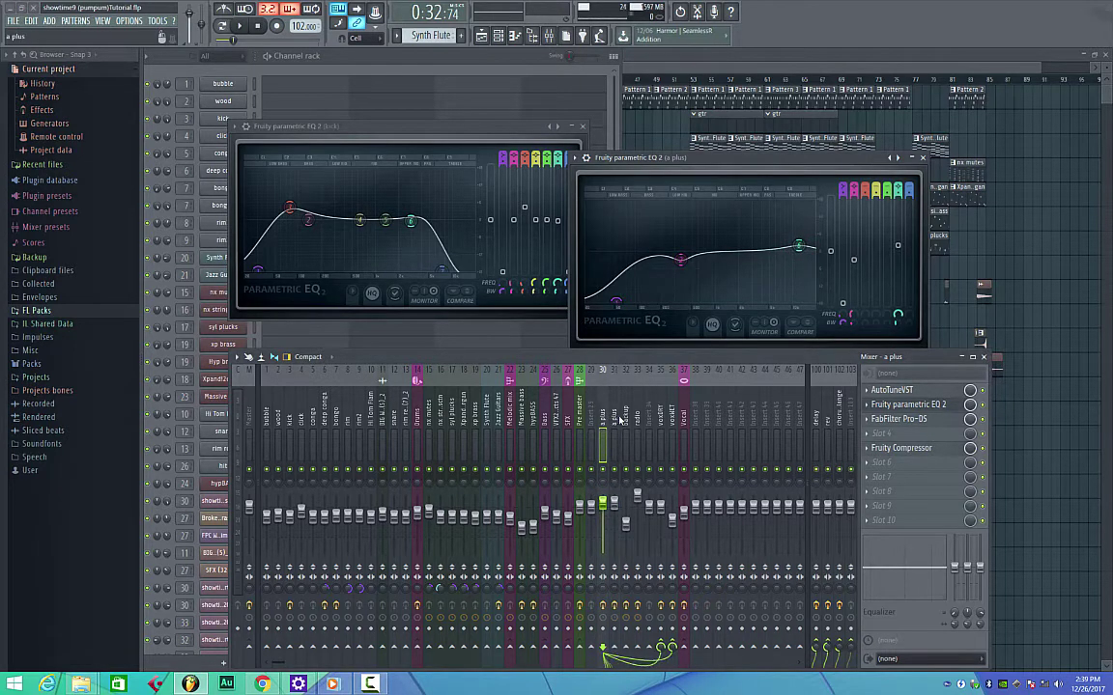
scroll(618, 421, "down", 1)
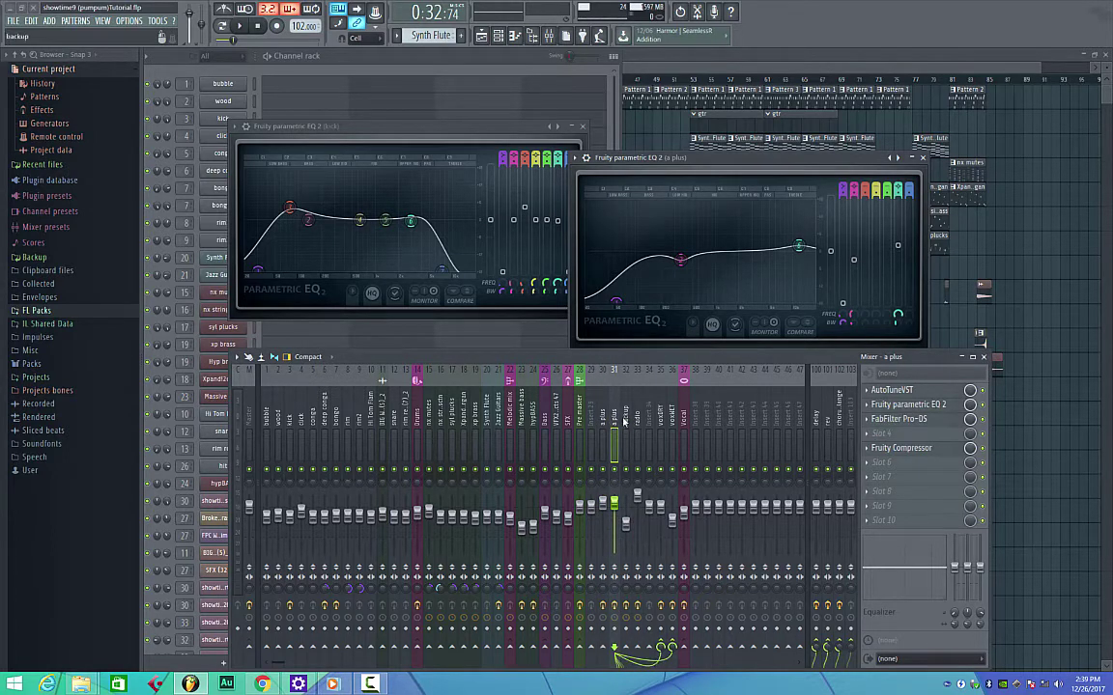
left_click(626, 423)
left_click(639, 422)
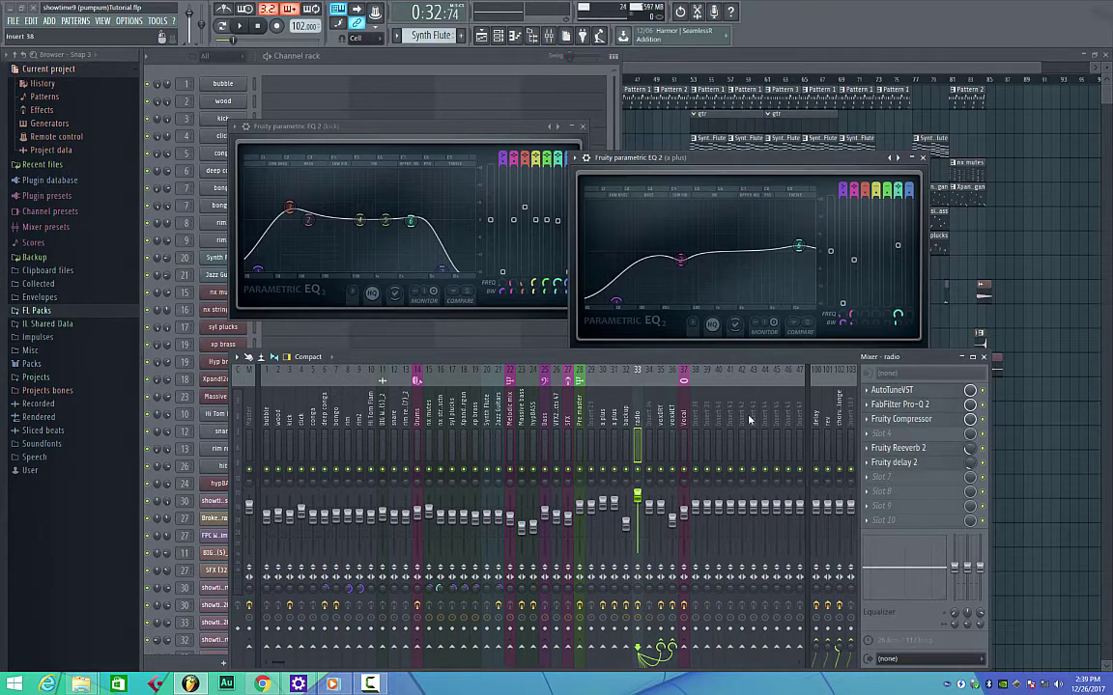
Step: Play the song from about bar 70 in the playlist with the radio track soloed, checking the first a plus track's parametric EQ
left_click(480, 37)
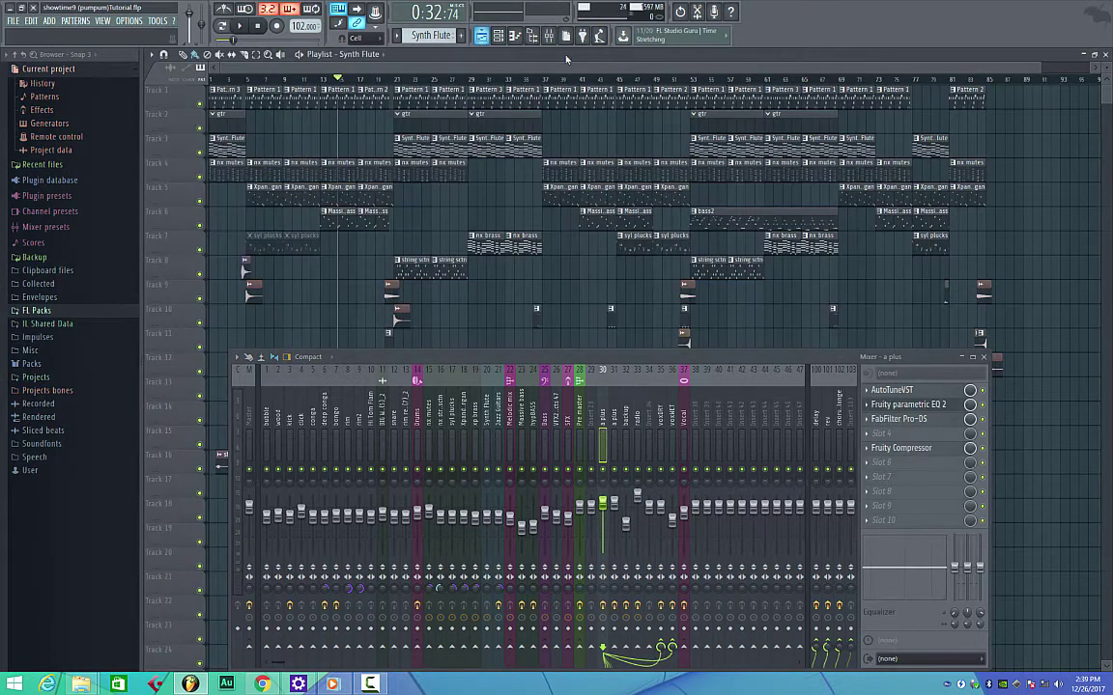
left_click(849, 80)
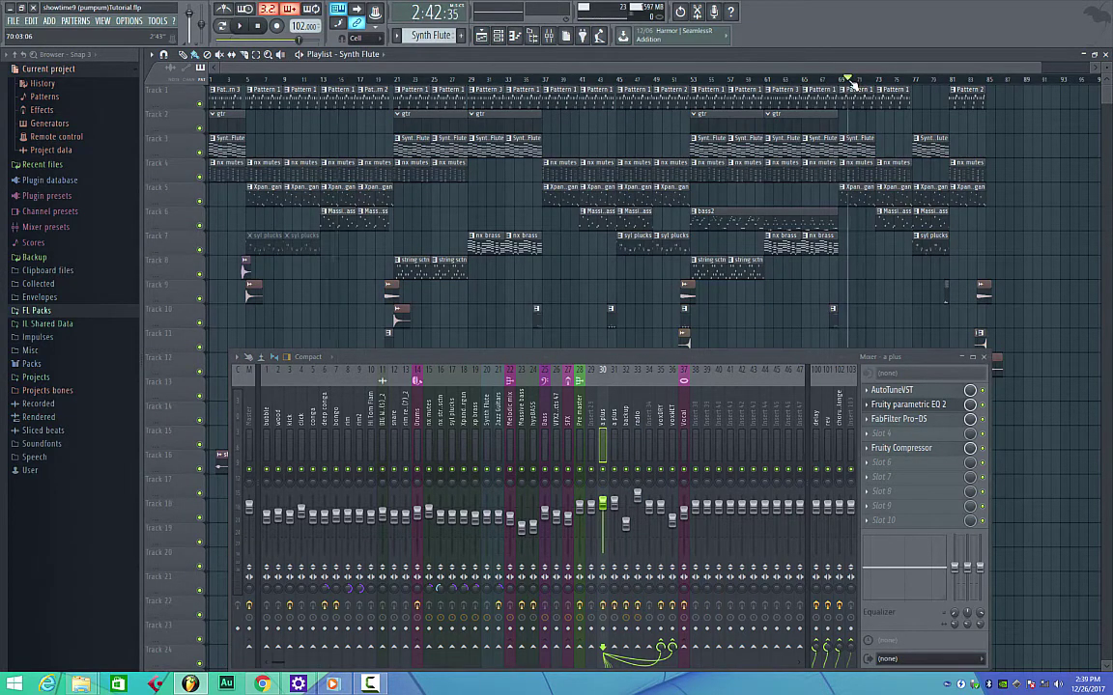
key("space")
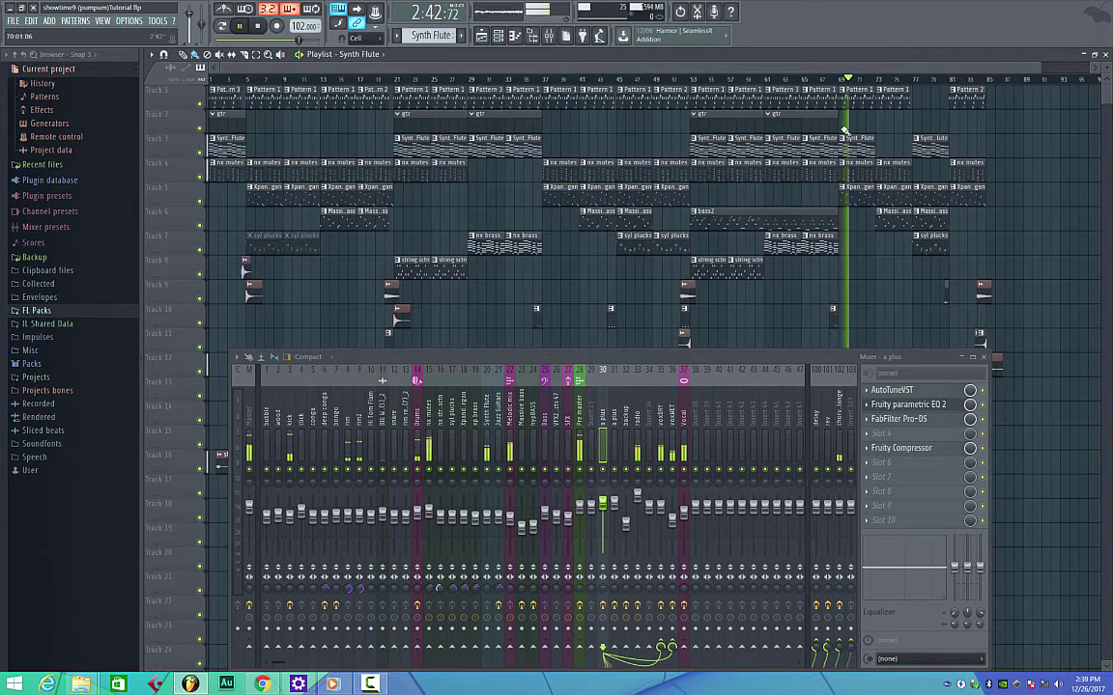
left_click(908, 410)
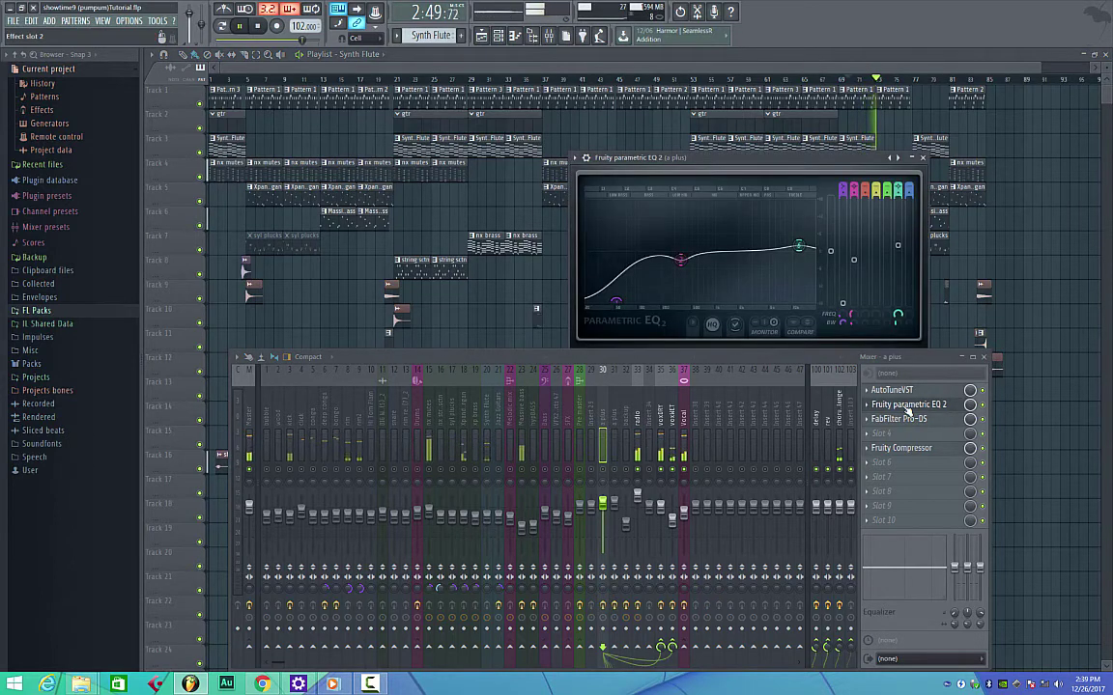
left_click(908, 410)
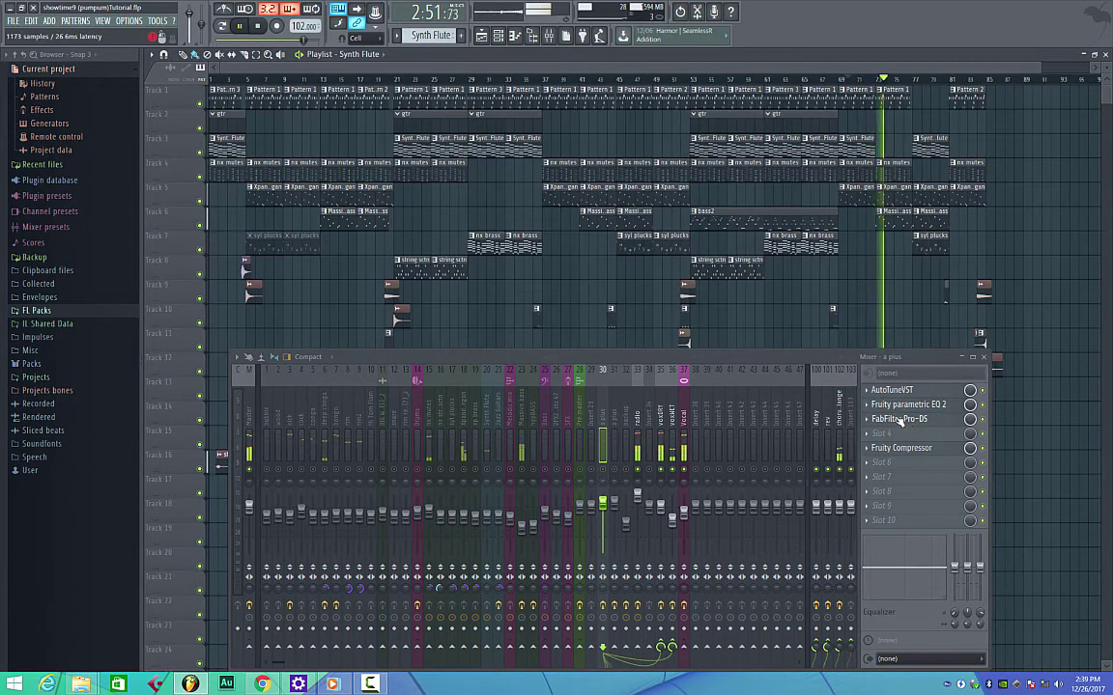
Step: Examine the FabFilter Pro-Q 2 curve on the radio vocal track and close the plugin
left_click(636, 416)
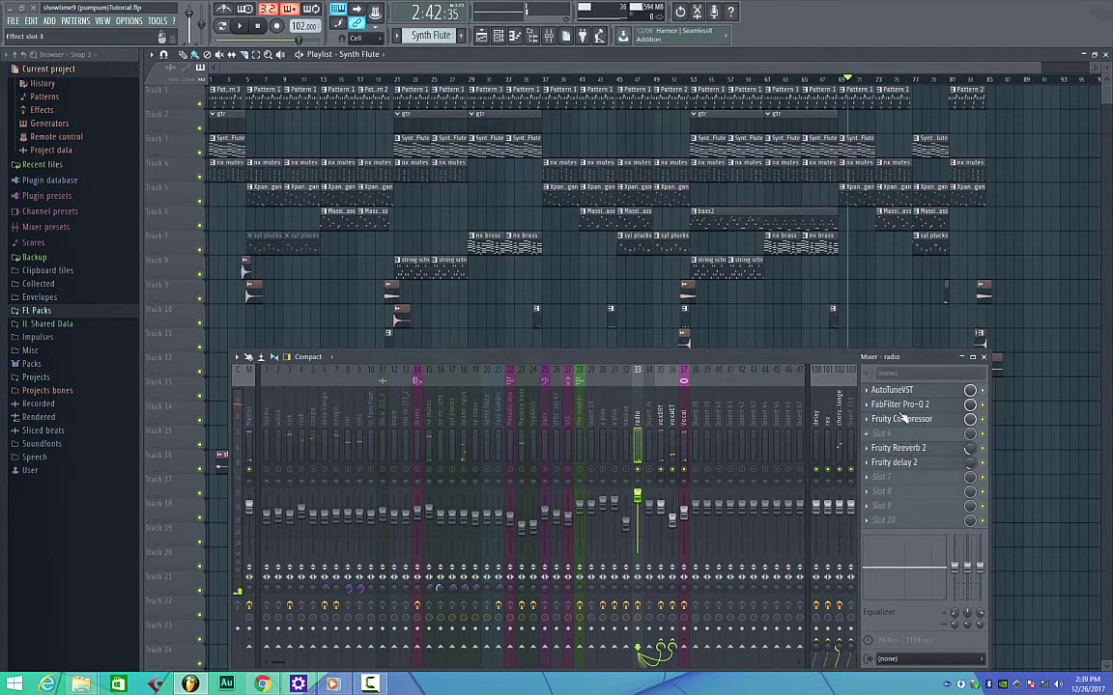
left_click(900, 406)
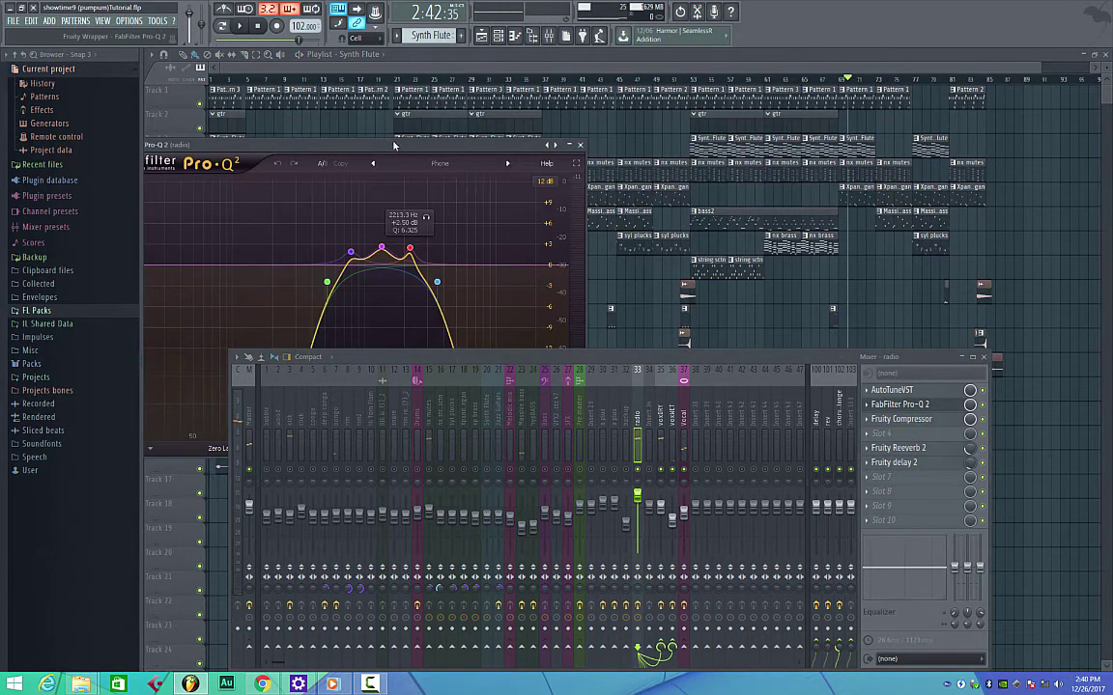
left_click_drag(541, 155, 534, 83)
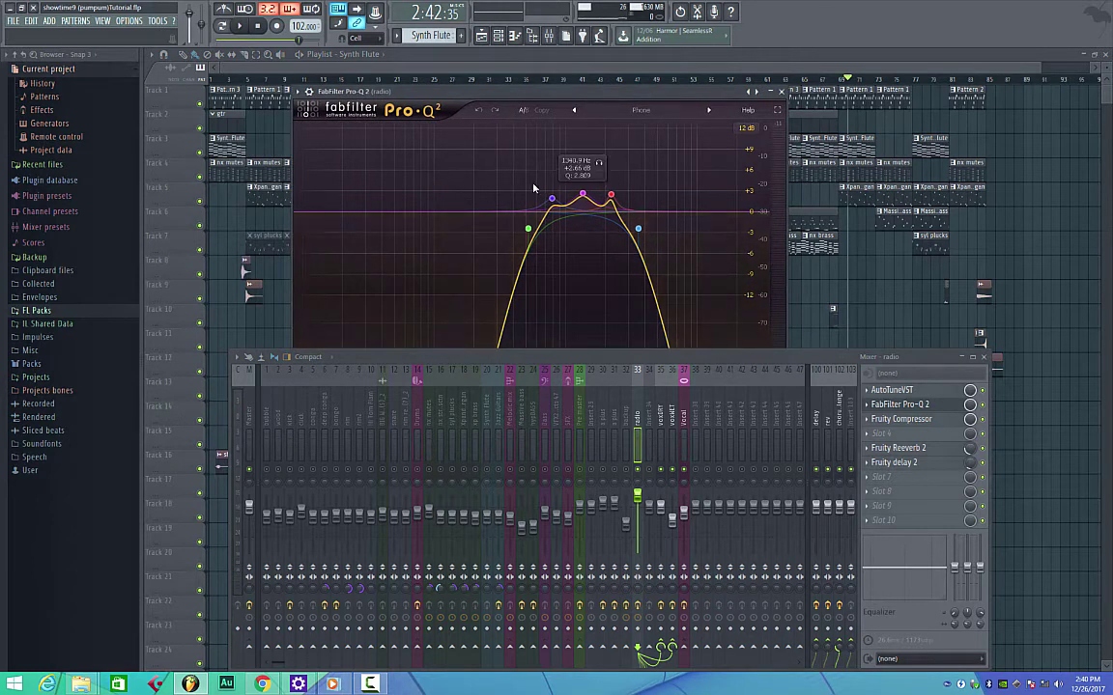
left_click(781, 91)
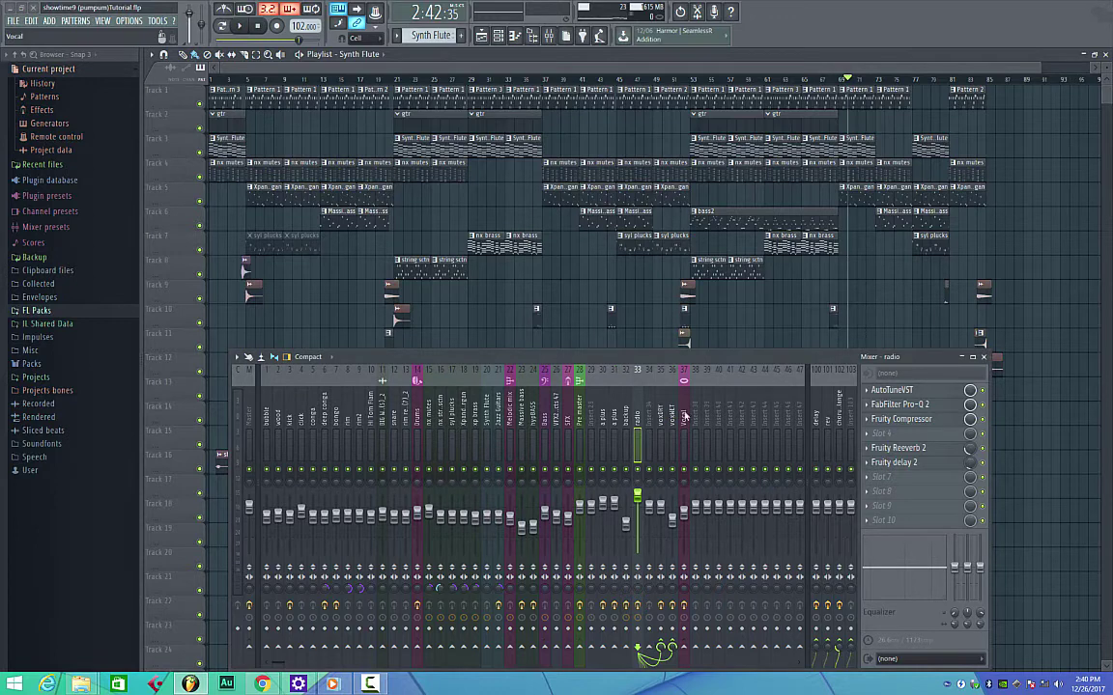
Step: Compare the routing and effect slots of the Vocal bus, the hypBASS track and the first a plus track
left_click(685, 416)
left_click(529, 411)
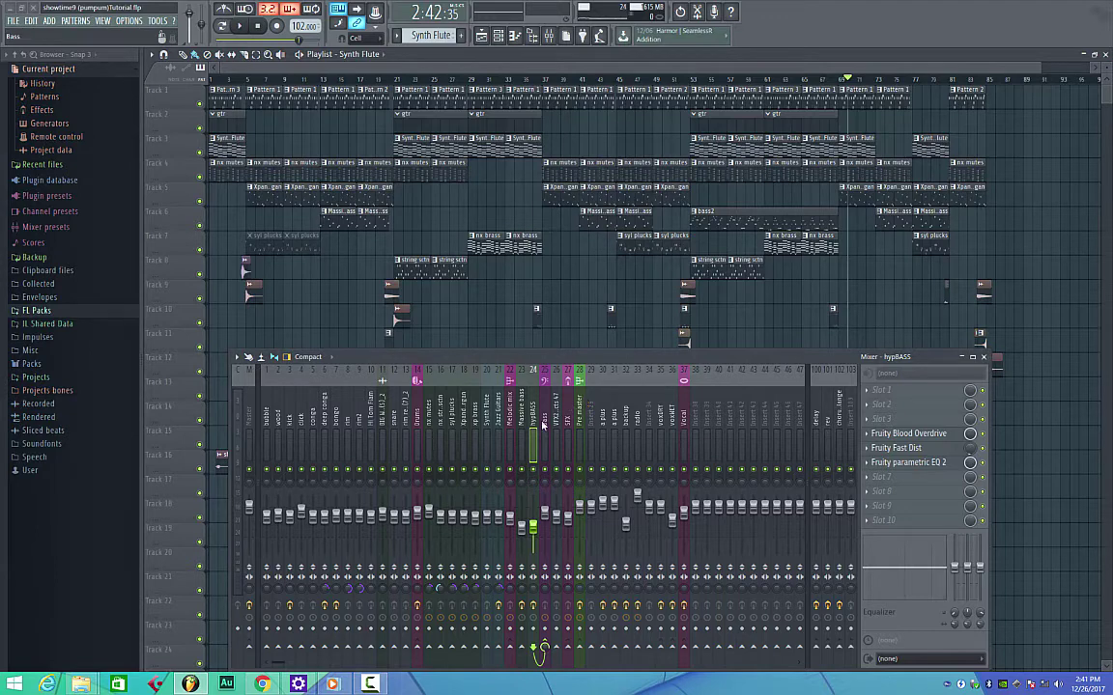
left_click(605, 415)
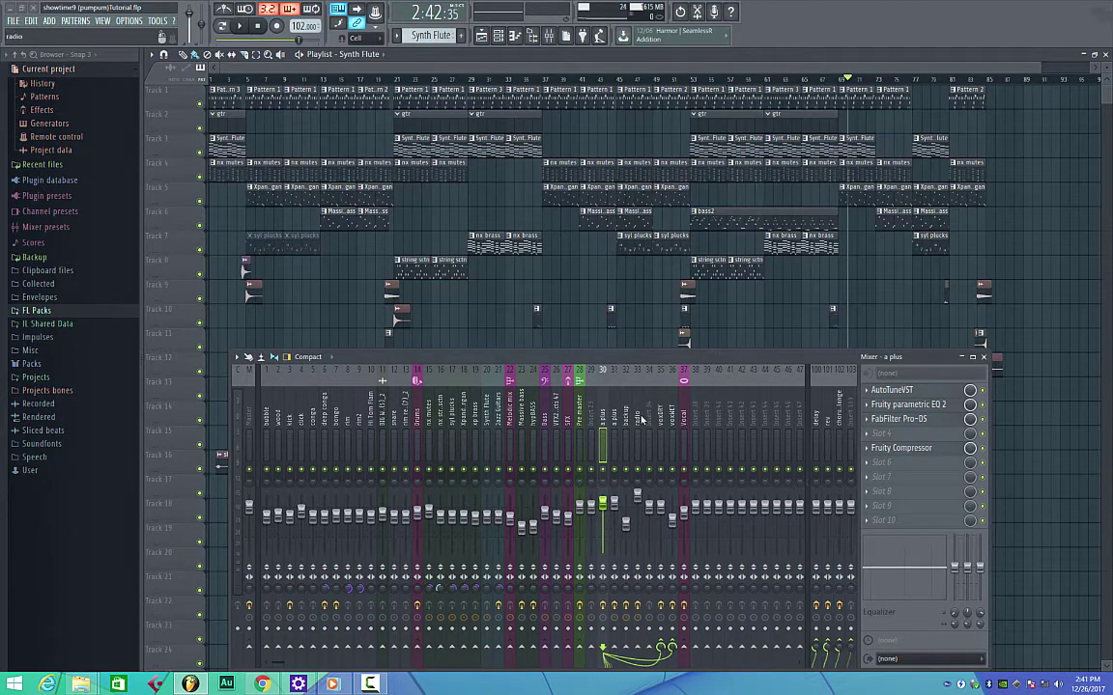
scroll(608, 419, "up", 1)
Step: Inspect the rev send track's effects, including the dry level of its Fruity Reeverb 2
left_click(831, 416)
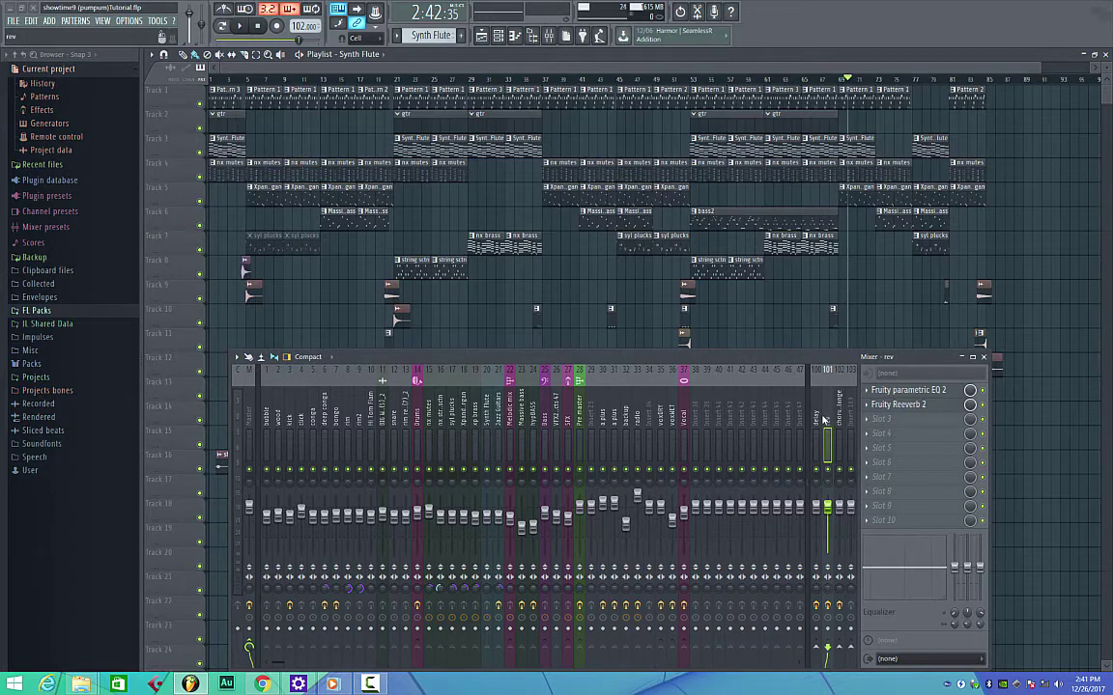
double_click(811, 369)
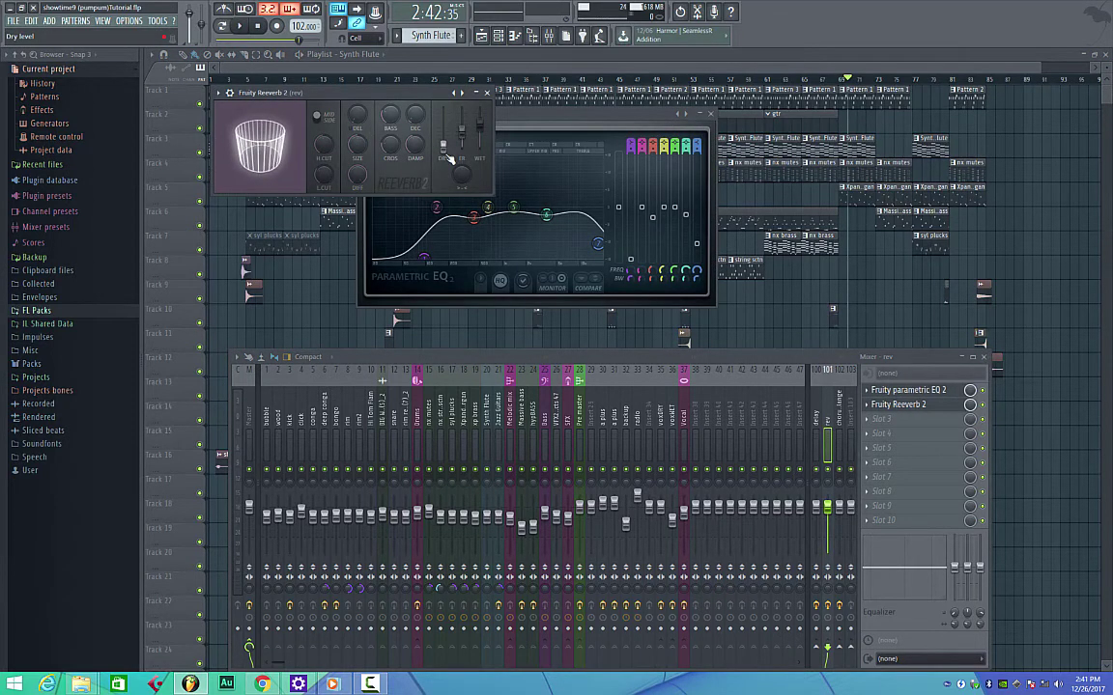
left_click_drag(449, 160, 450, 152)
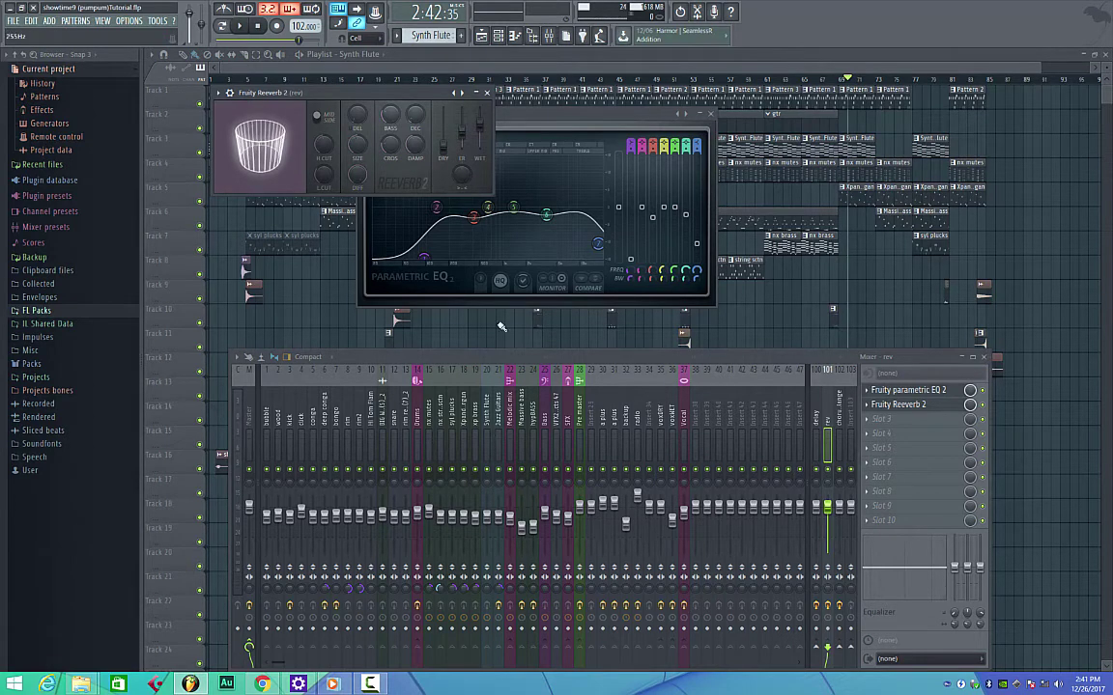
Step: Solo the first a plus track with playback cued at bar 6, and review the rev send's parametric EQ curve
right_click(606, 470)
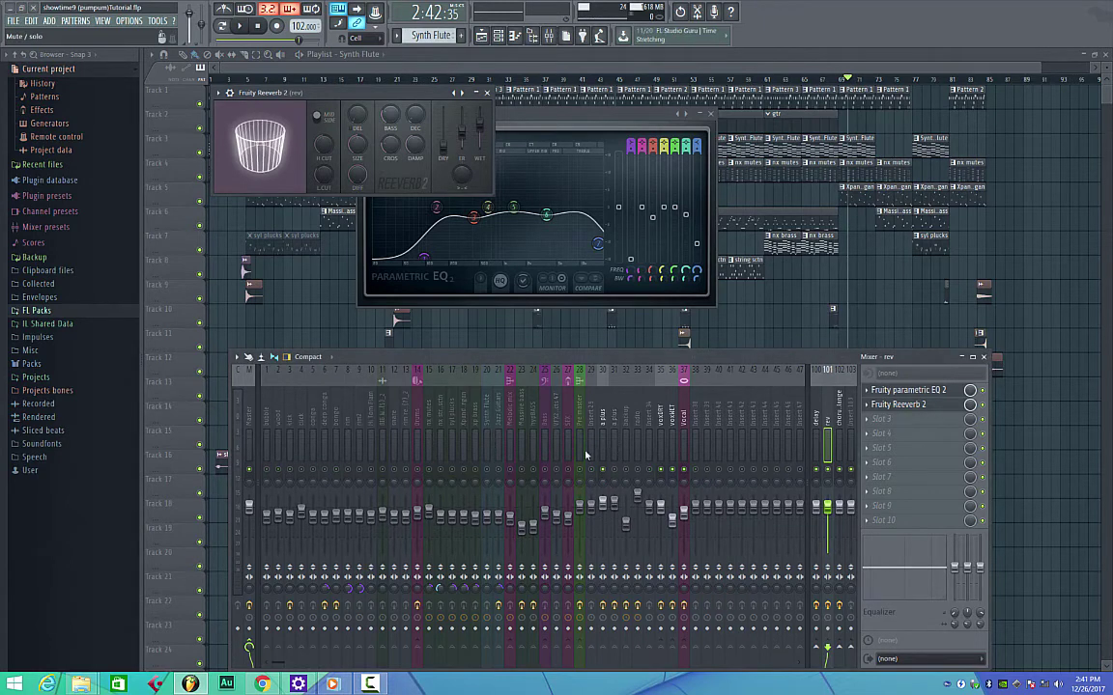
left_click(263, 81)
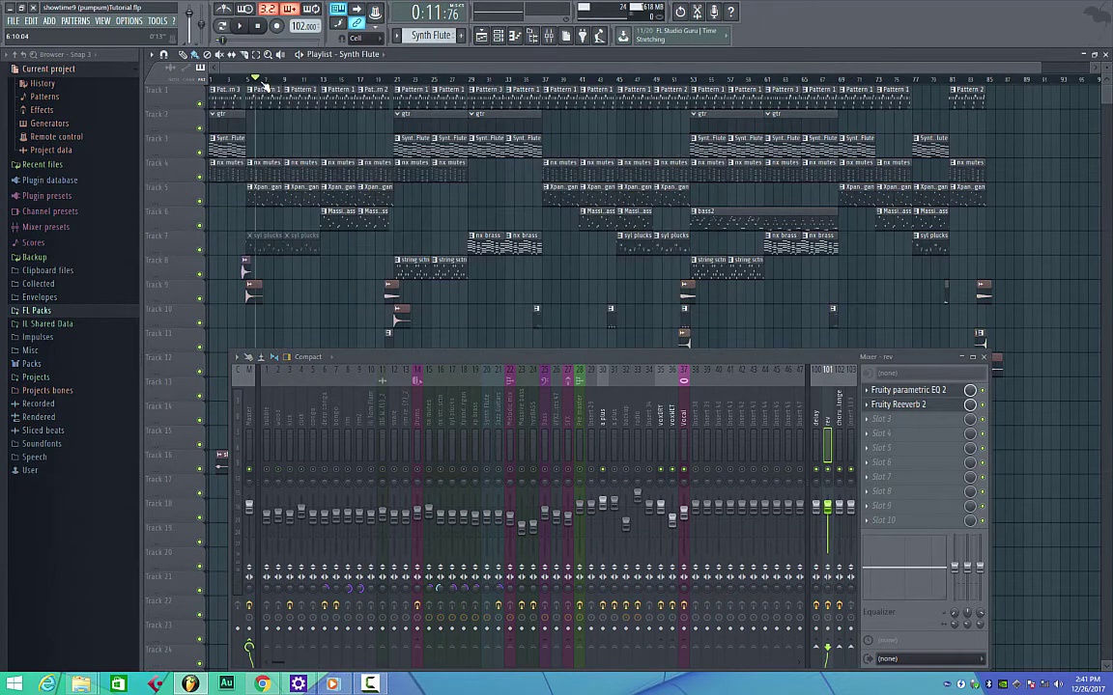
left_click(904, 391)
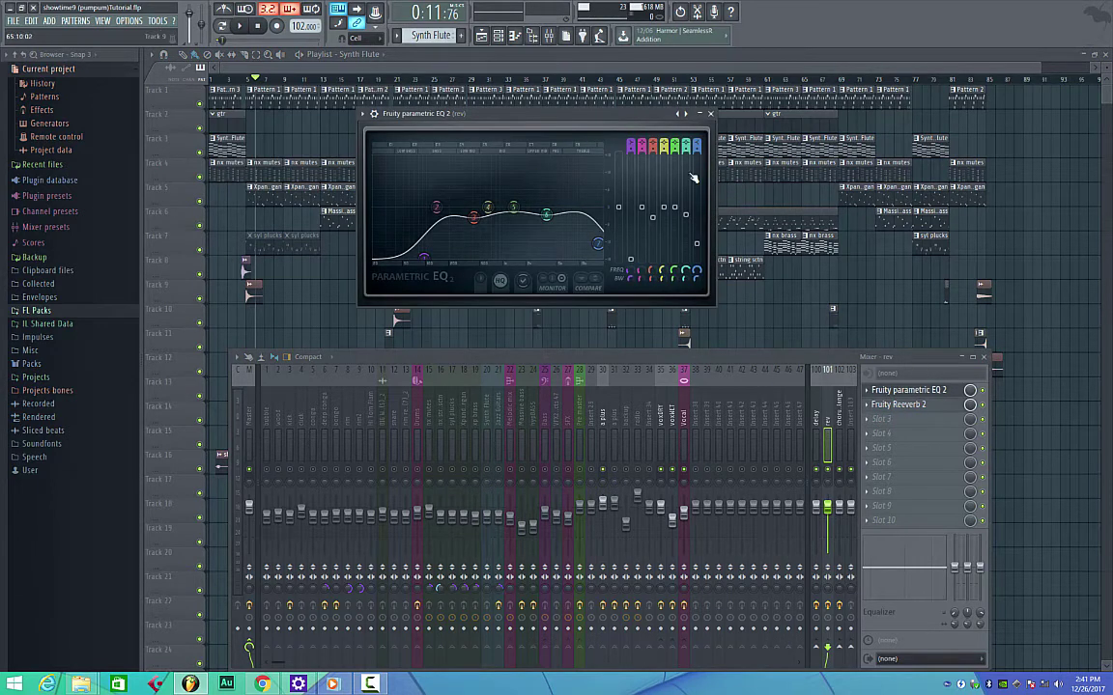
left_click(711, 114)
left_click(898, 390)
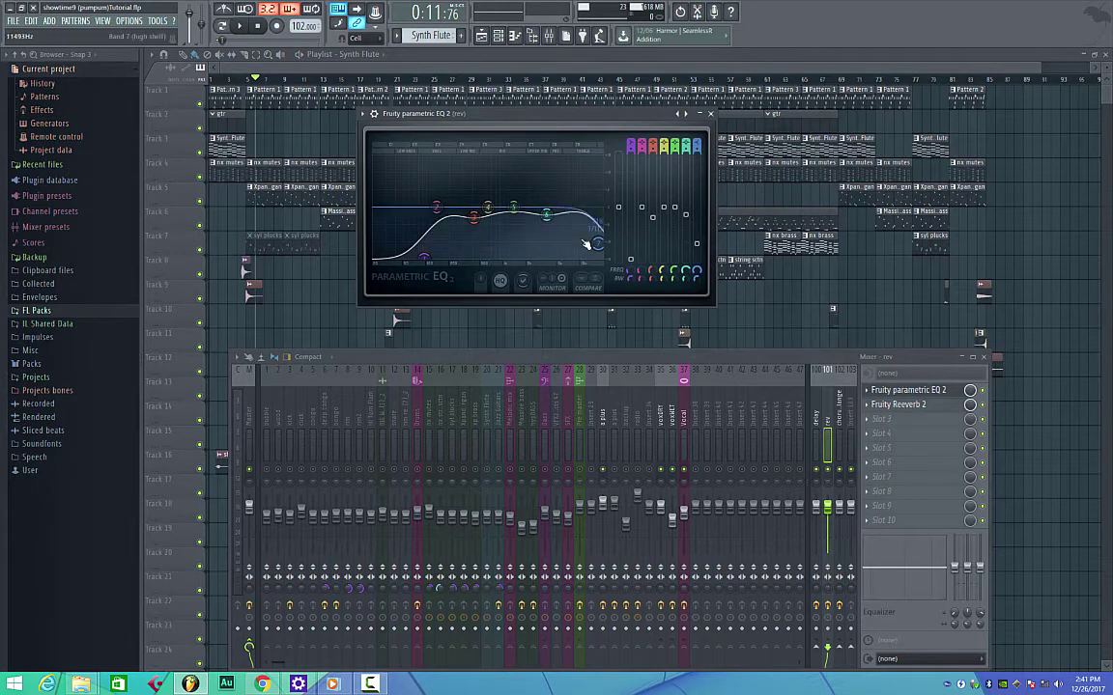
left_click(711, 115)
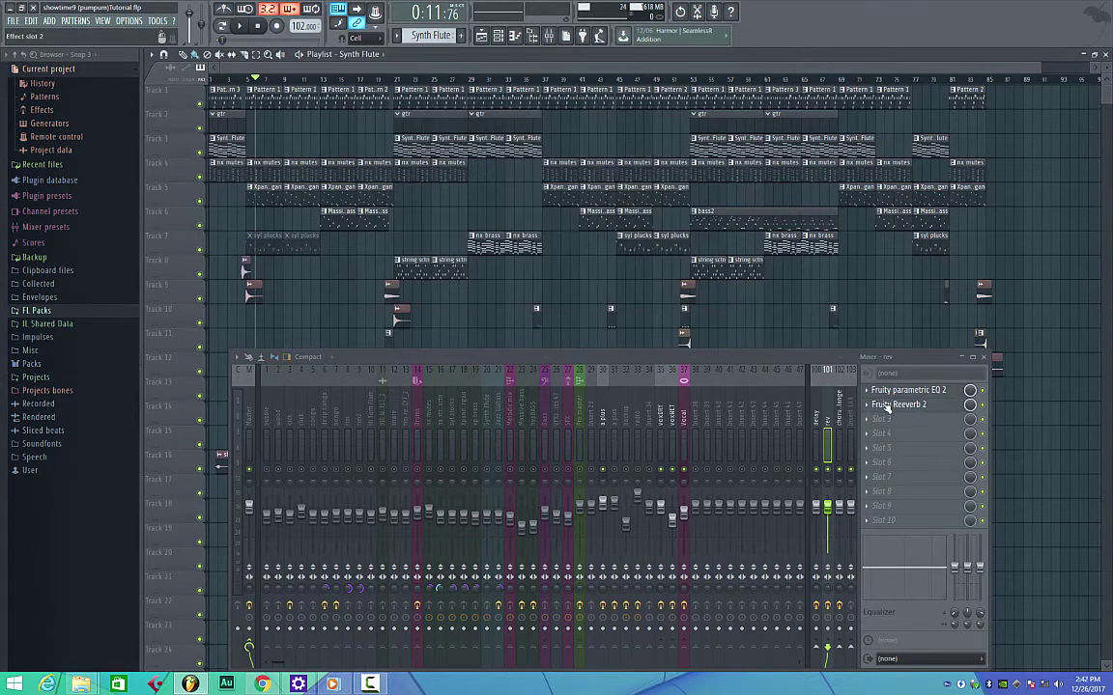
Step: Examine the high cut and low cut controls of Fruity Reeverb 2 on the rev send
left_click(887, 407)
left_click_drag(337, 124, 643, 142)
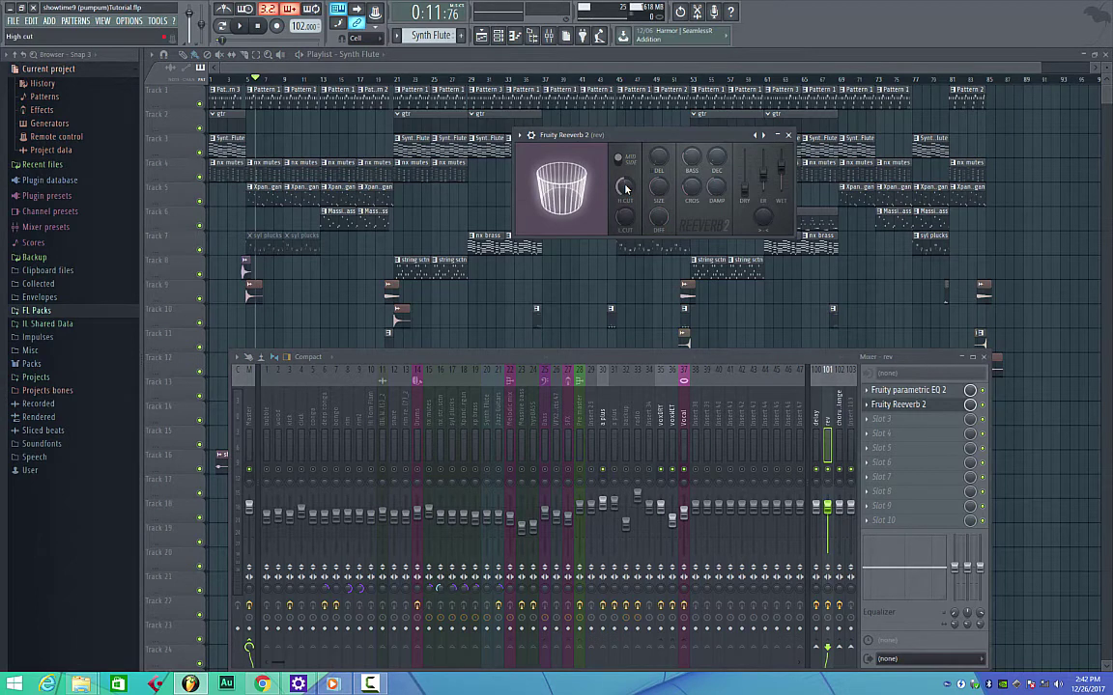
left_click_drag(625, 188, 624, 213)
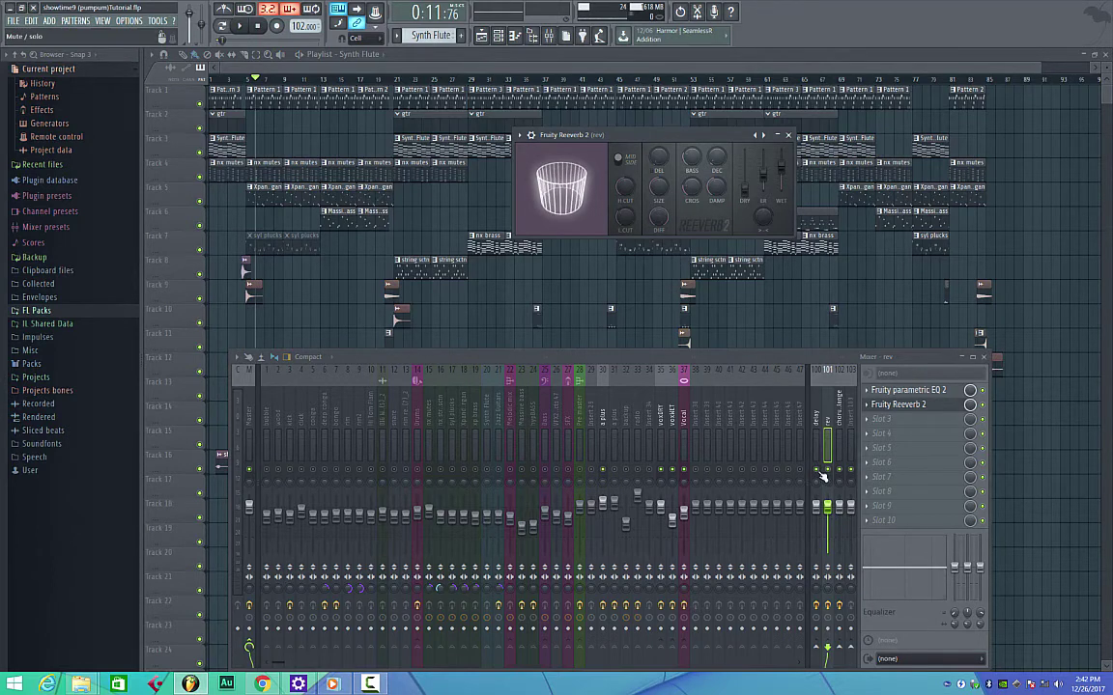
Step: Audition the soloed a plus vocal from bar 6 with the delay send muted, and unsolo the track
key("space")
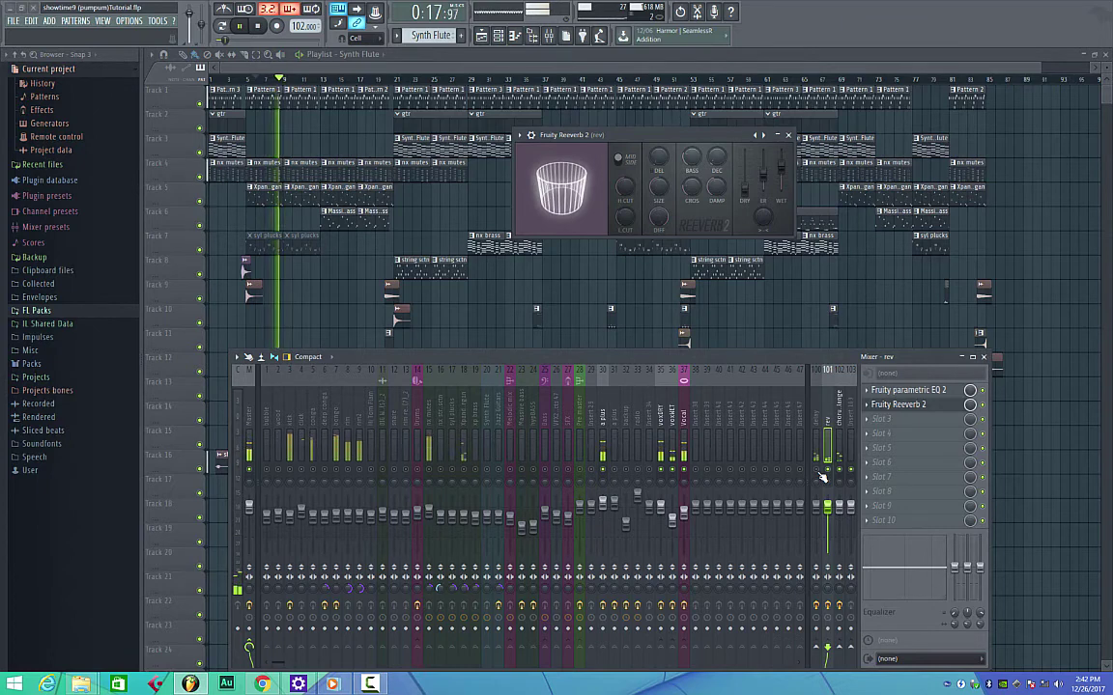
key("space")
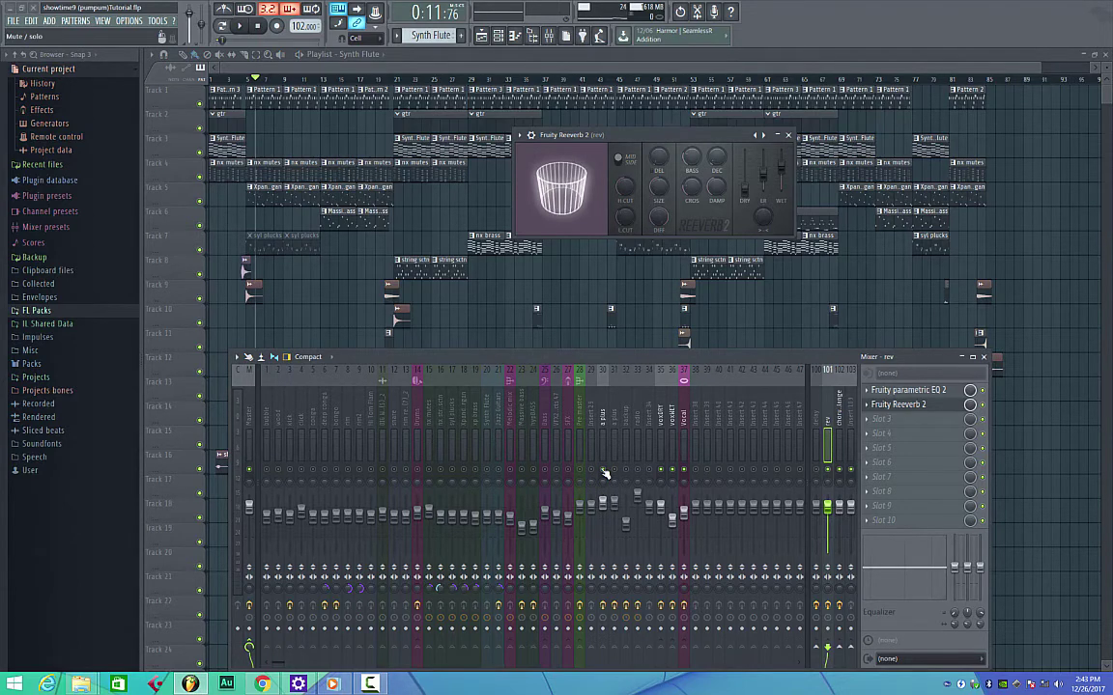
left_click(601, 406)
key("space")
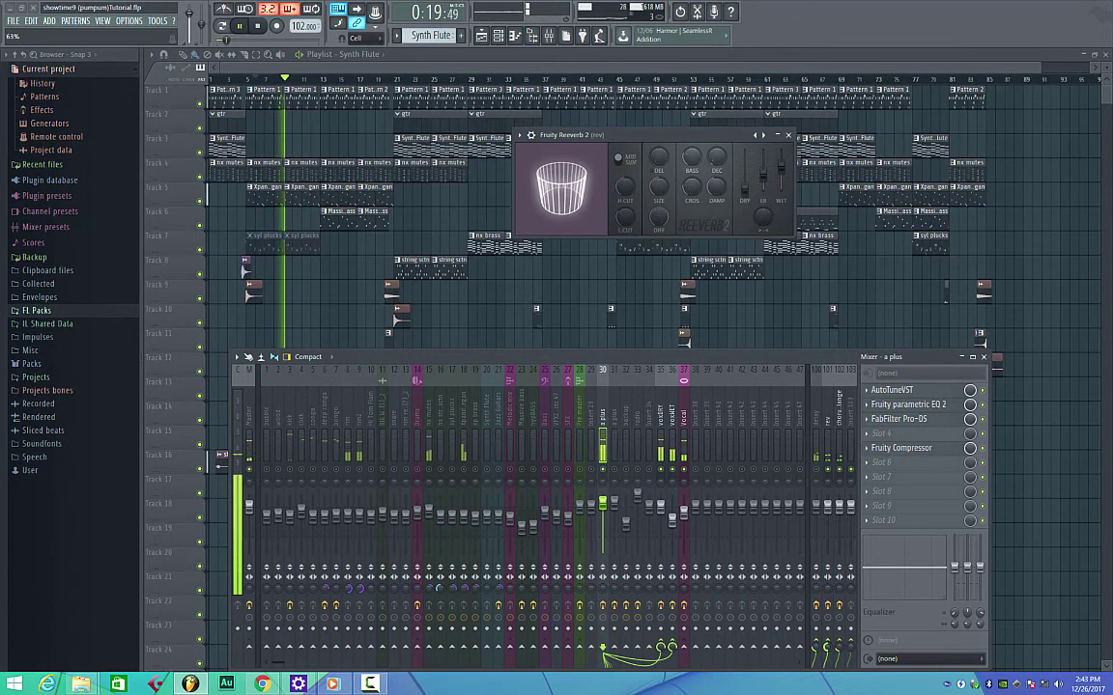
key("space")
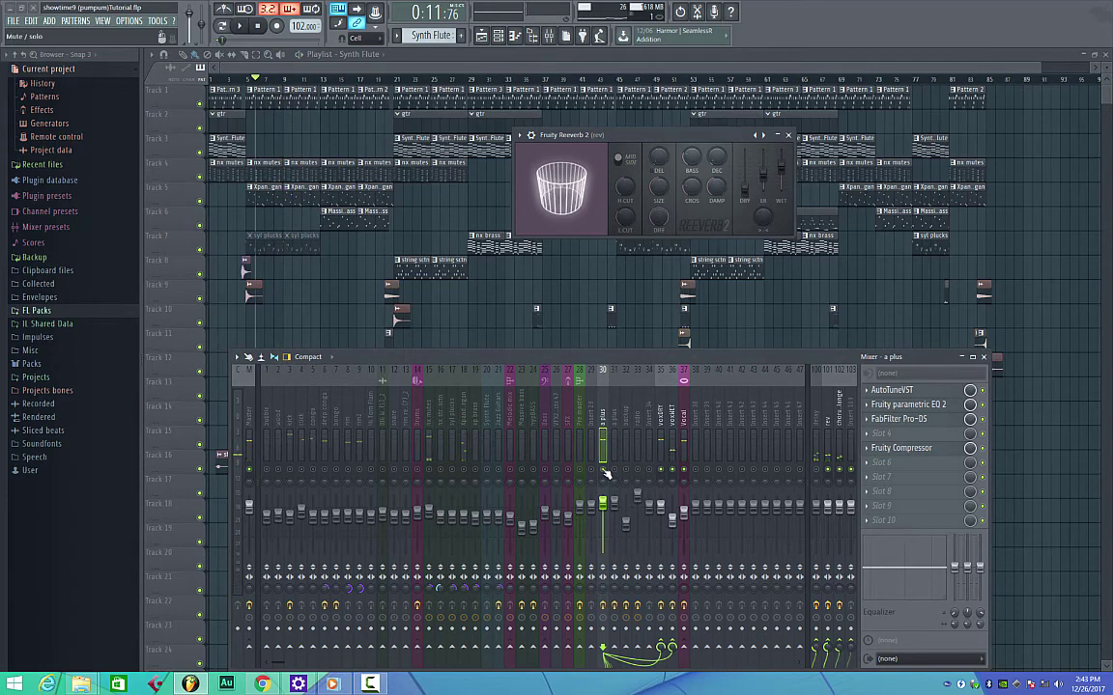
key("space")
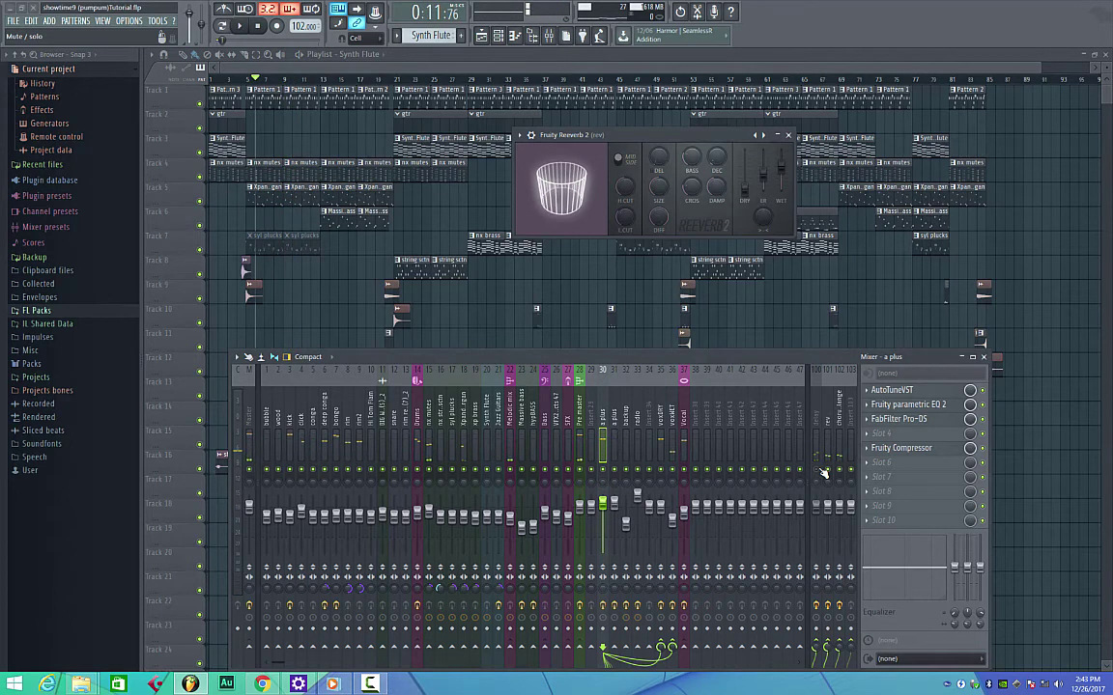
Step: Display the Fruity delay 2 settings on the delay send track
left_click(819, 472)
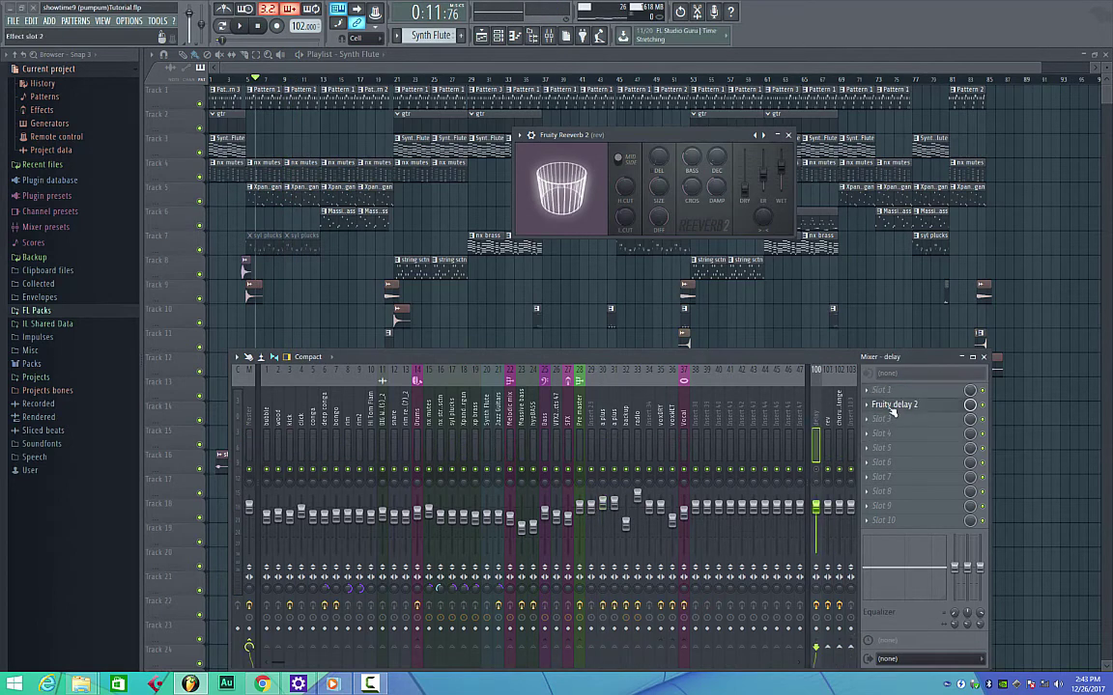
left_click(893, 404)
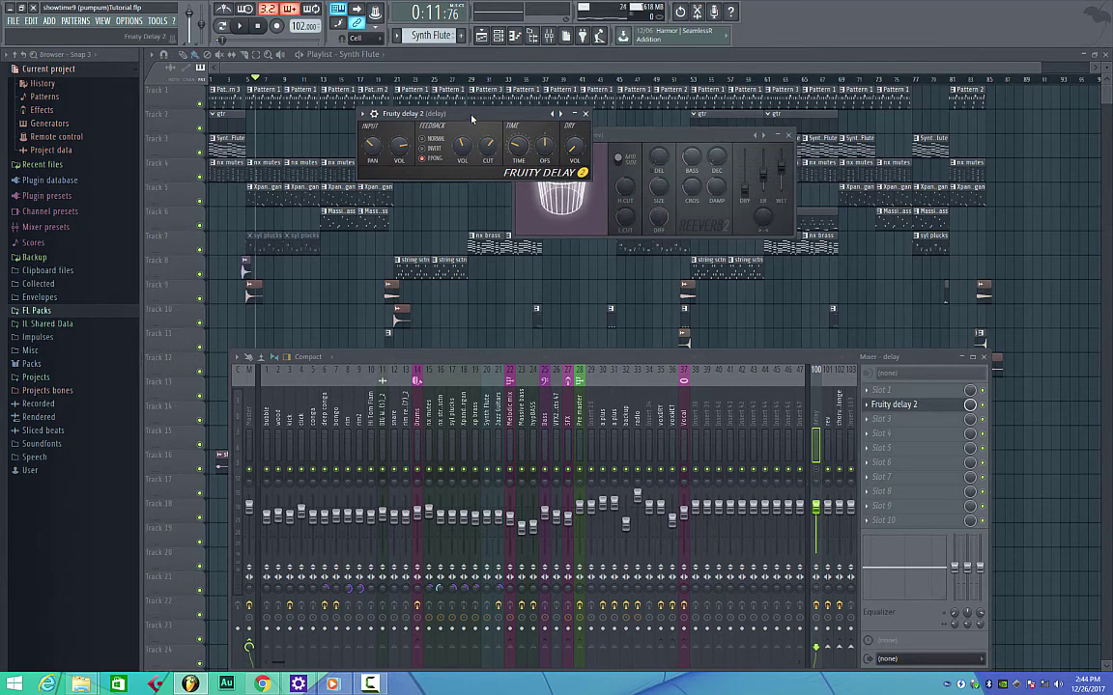
Step: Place the Fruity delay 2 window beneath Fruity Reeverb 2 and audition the soloed first a plus track from bar 6
left_click_drag(471, 118, 618, 264)
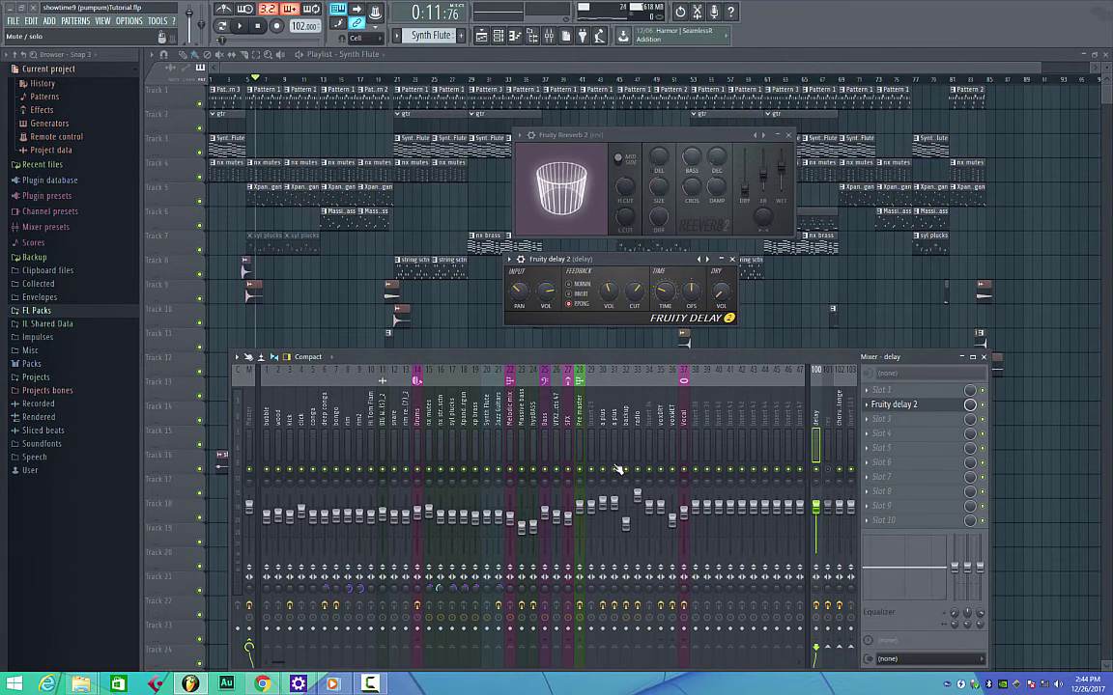
right_click(604, 471)
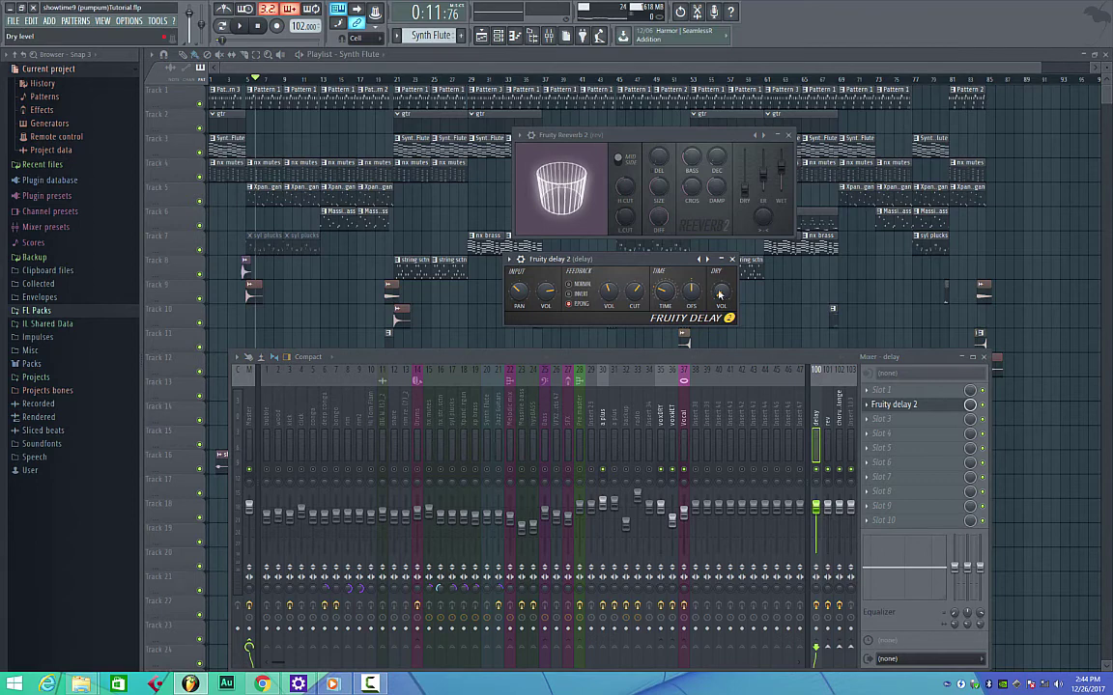
key("space")
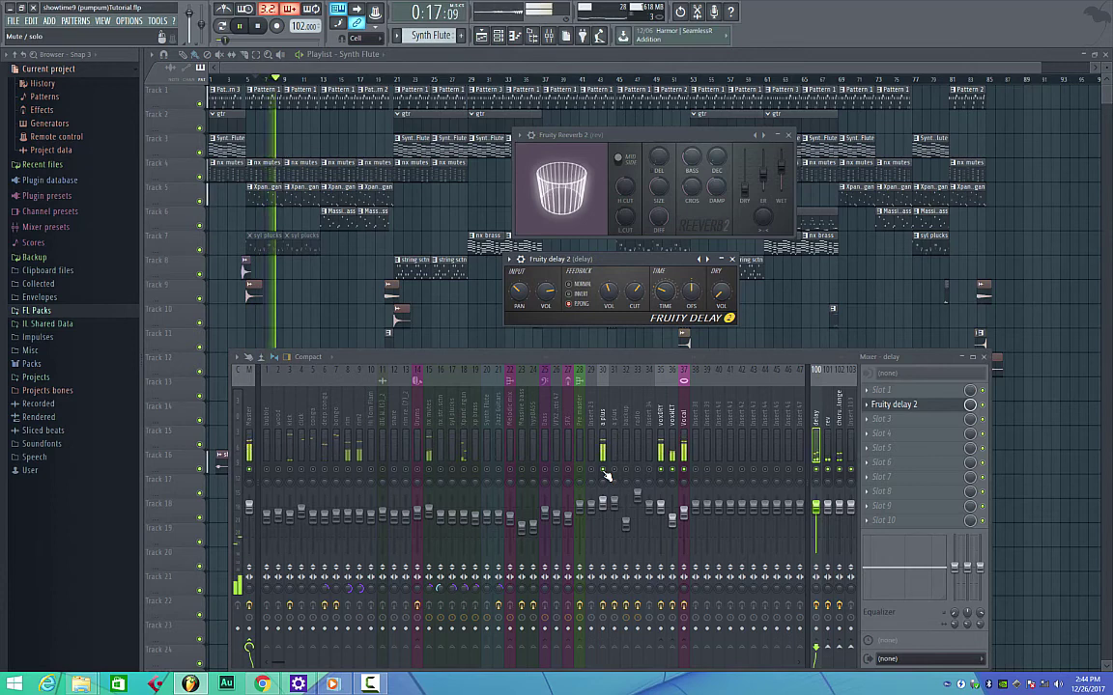
key("space")
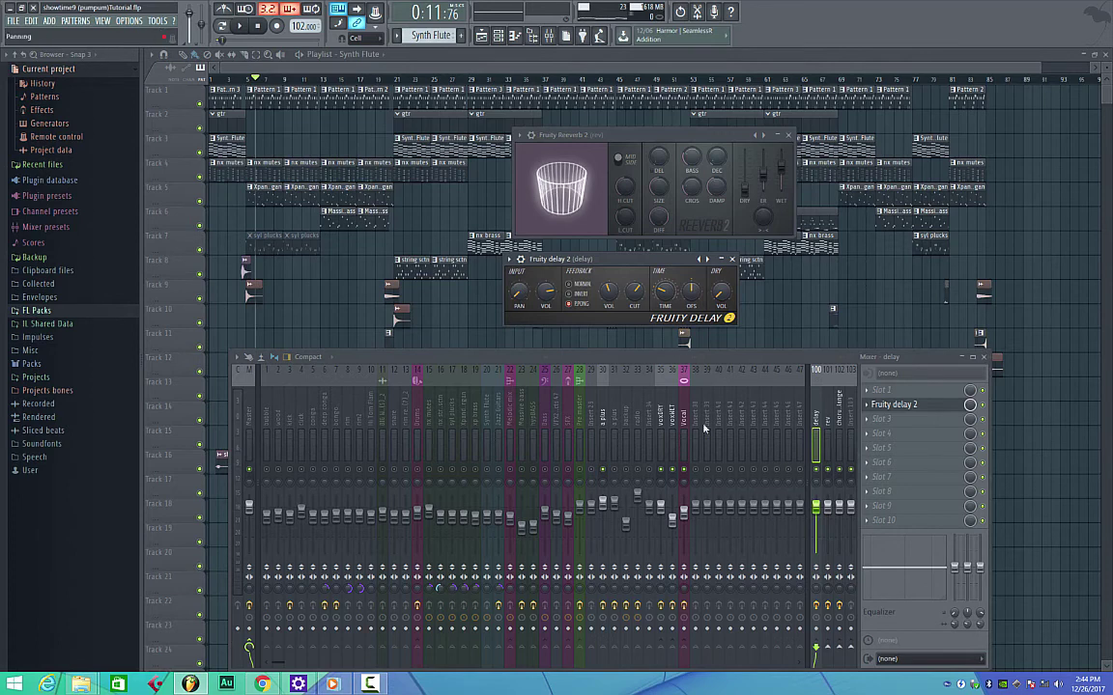
Step: Replay the soloed first a plus vocal with its send routing displayed, and unsolo the track
left_click(596, 416)
left_click(600, 420)
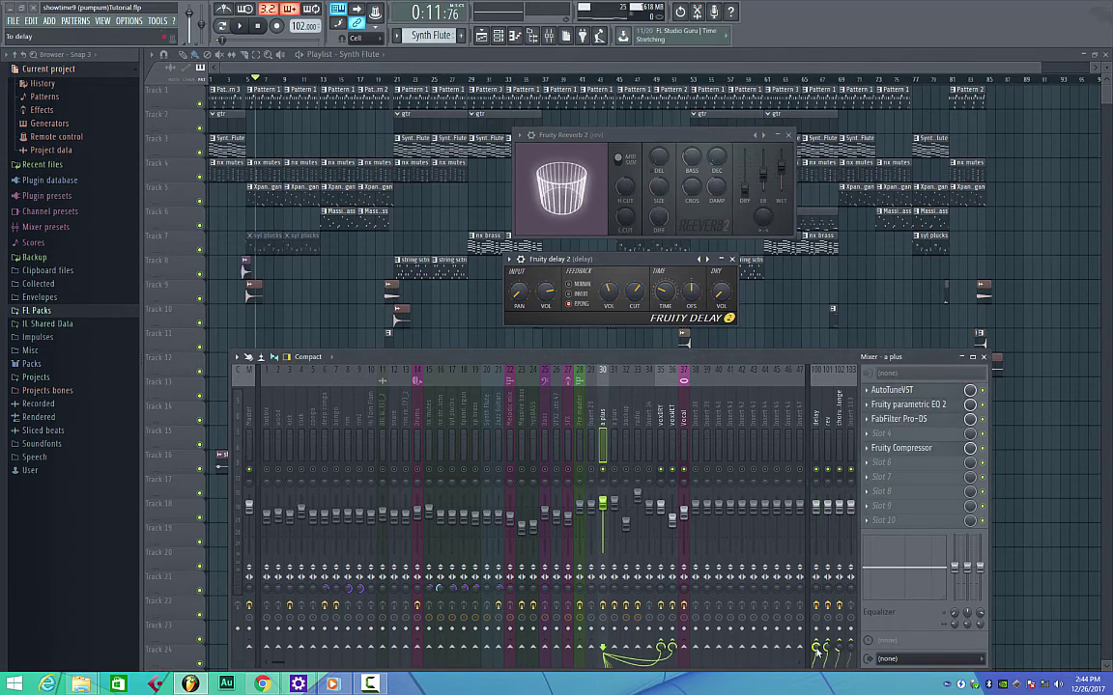
key("space")
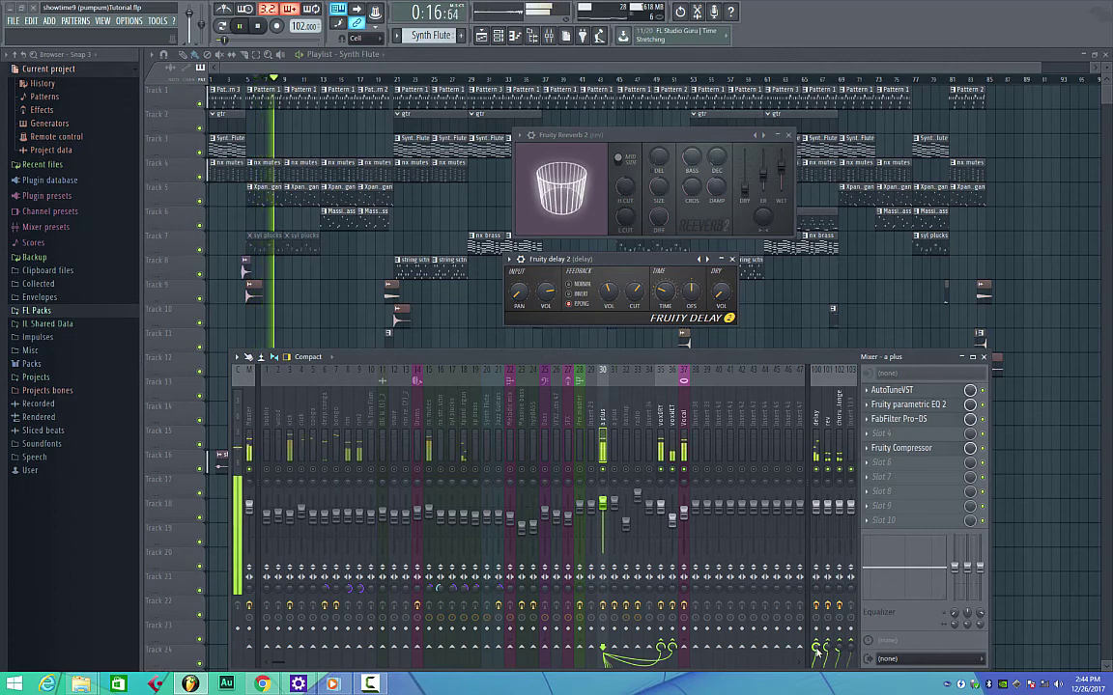
key("space")
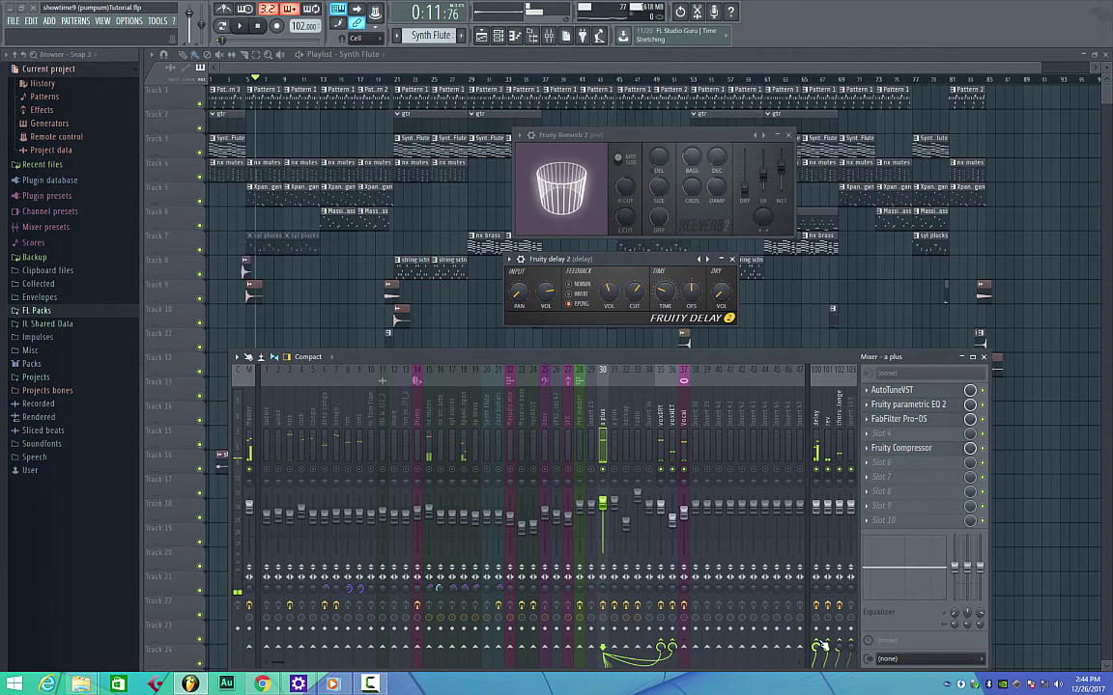
left_click(518, 292)
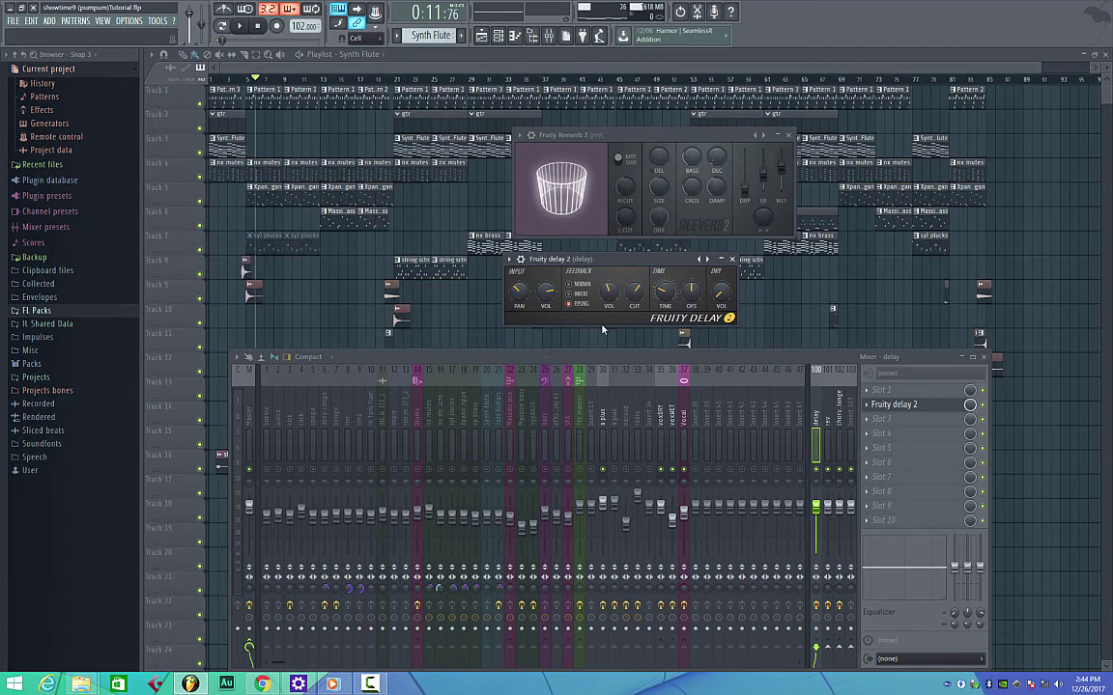
right_click(605, 473)
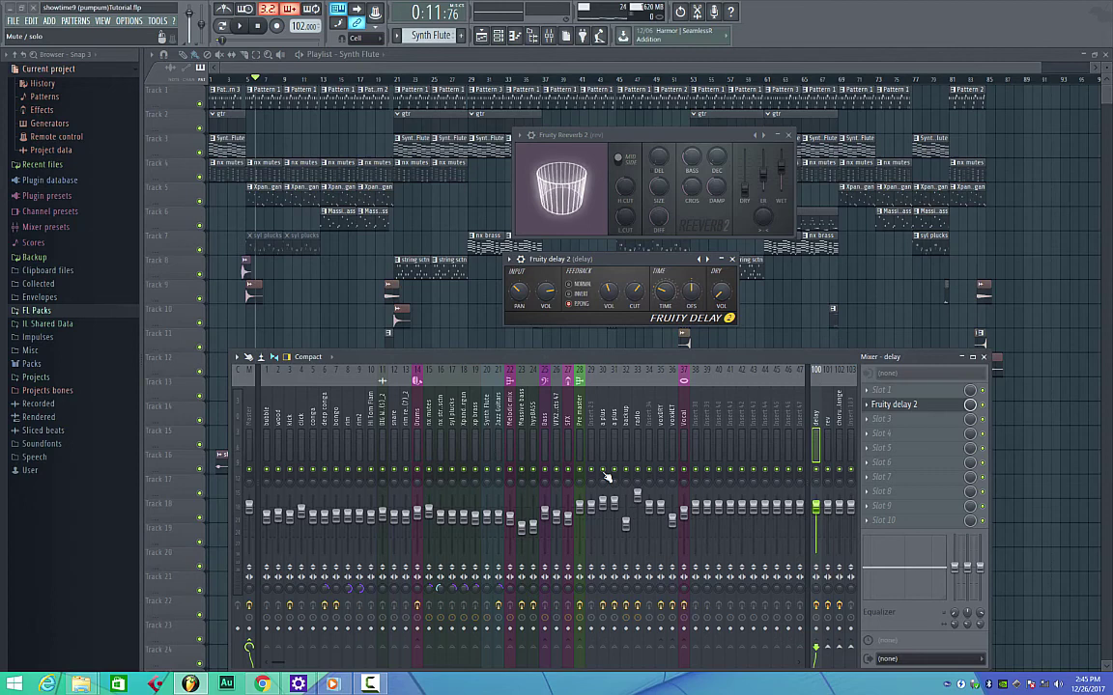
Step: Inspect the effect chains and send routing of the vocal tracks from a plus through backup to radio
left_click(603, 416)
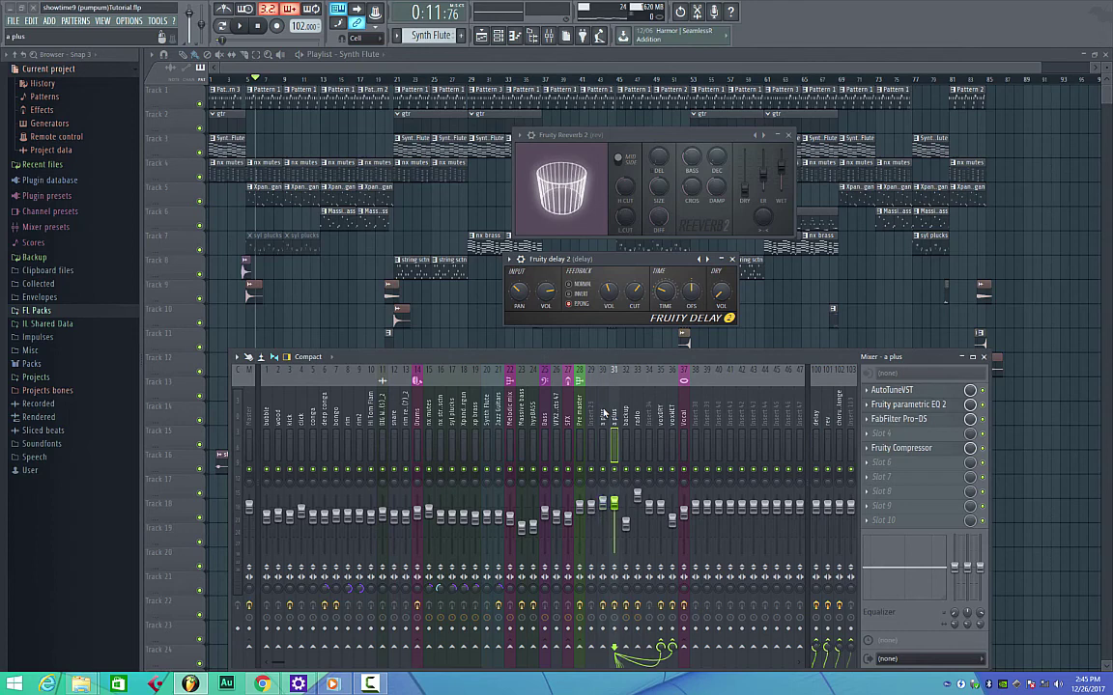
key("Right")
key("Right")
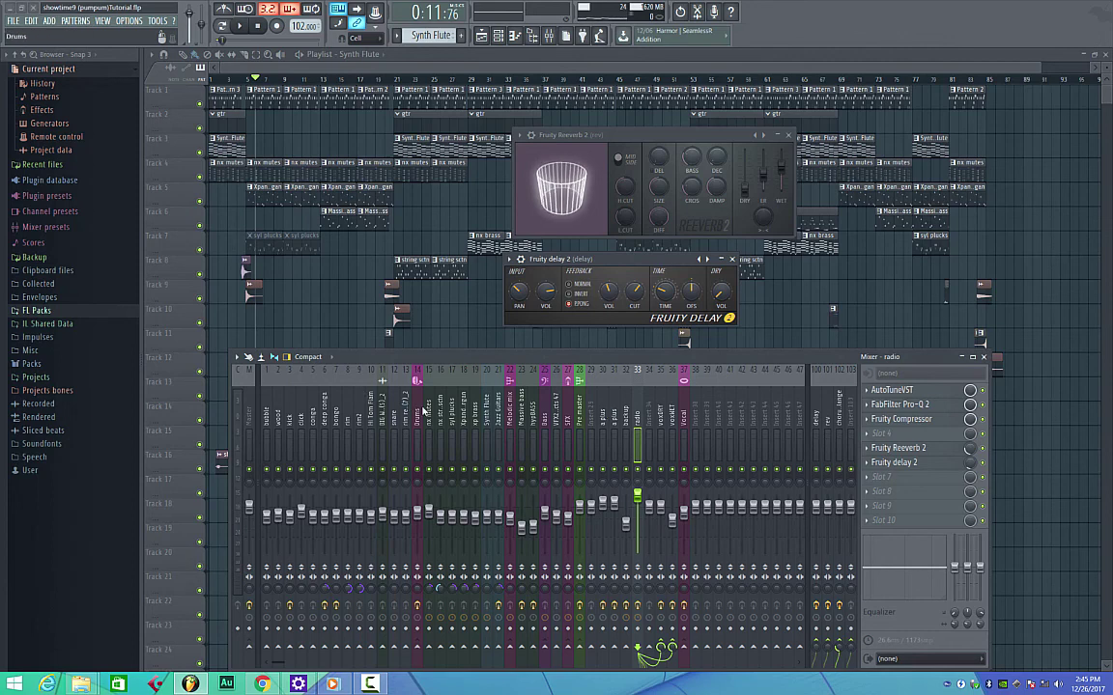
Step: Compare the mixer routing and effect slots of the Drums, Melodic mix, snare and first a plus tracks
left_click(419, 415)
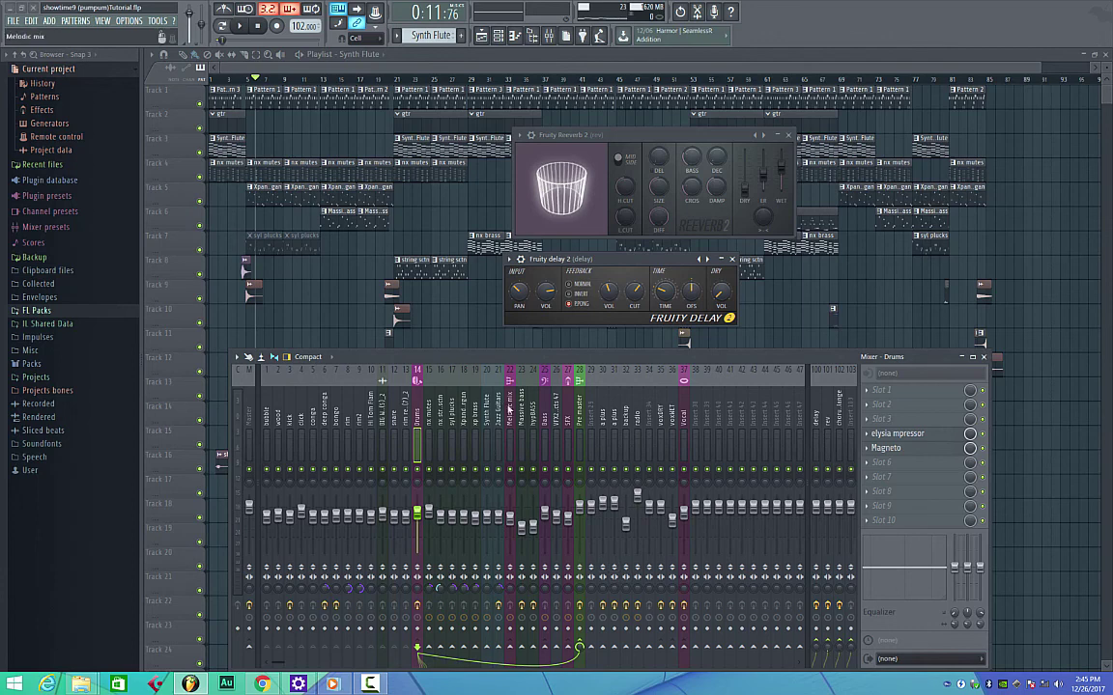
left_click(509, 411)
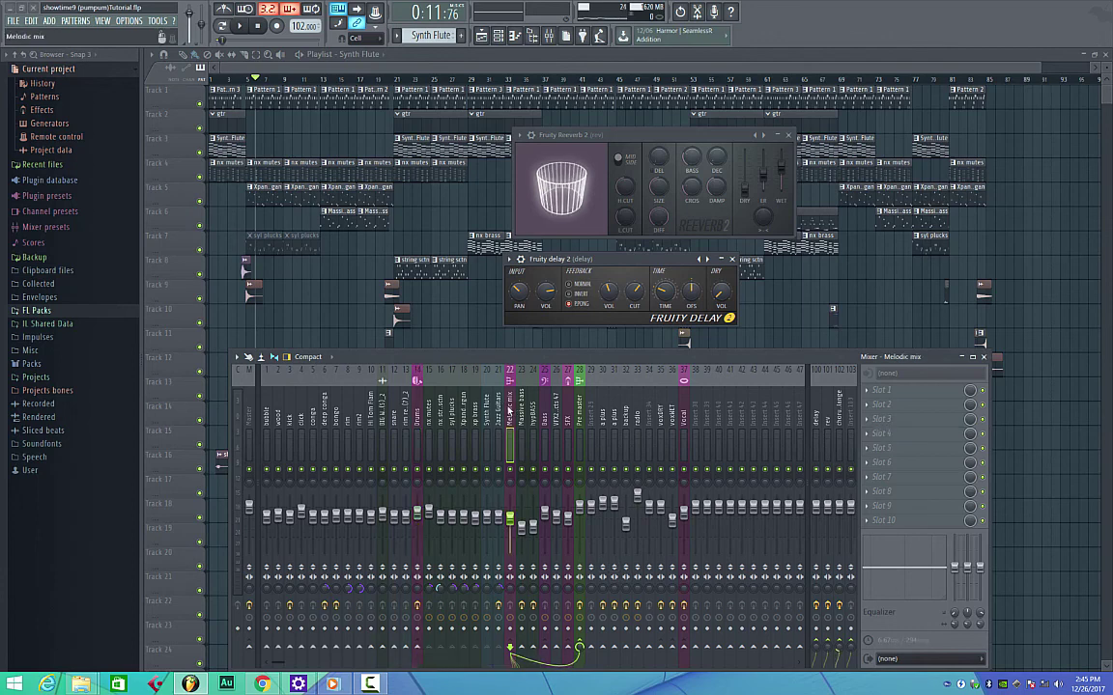
left_click(417, 411)
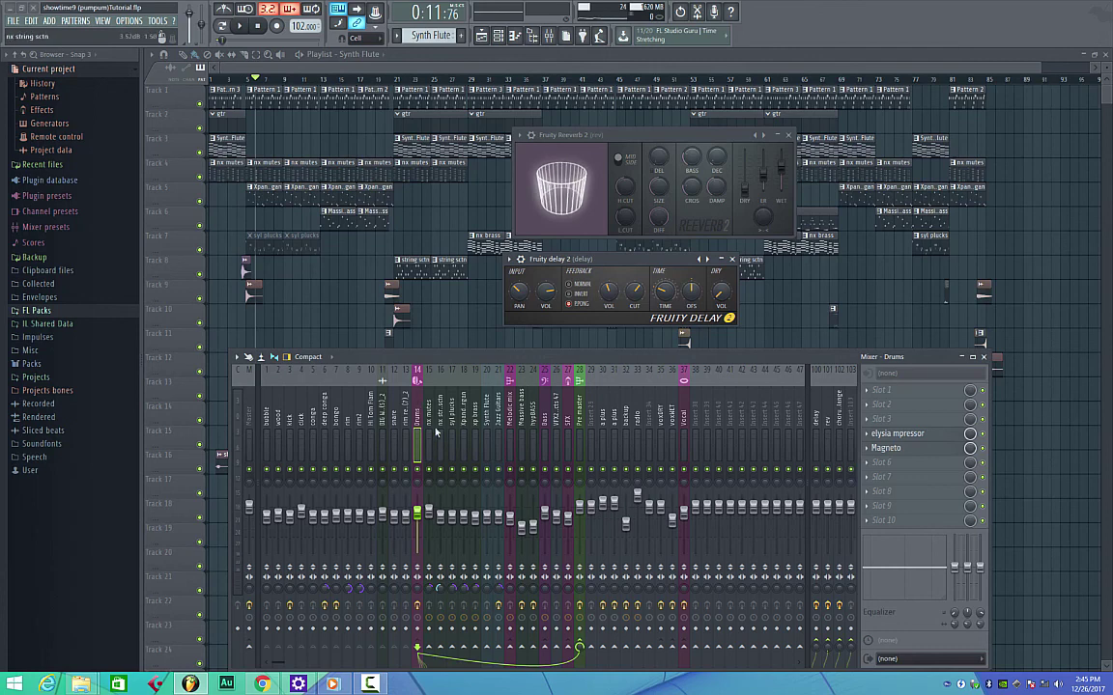
left_click(390, 412)
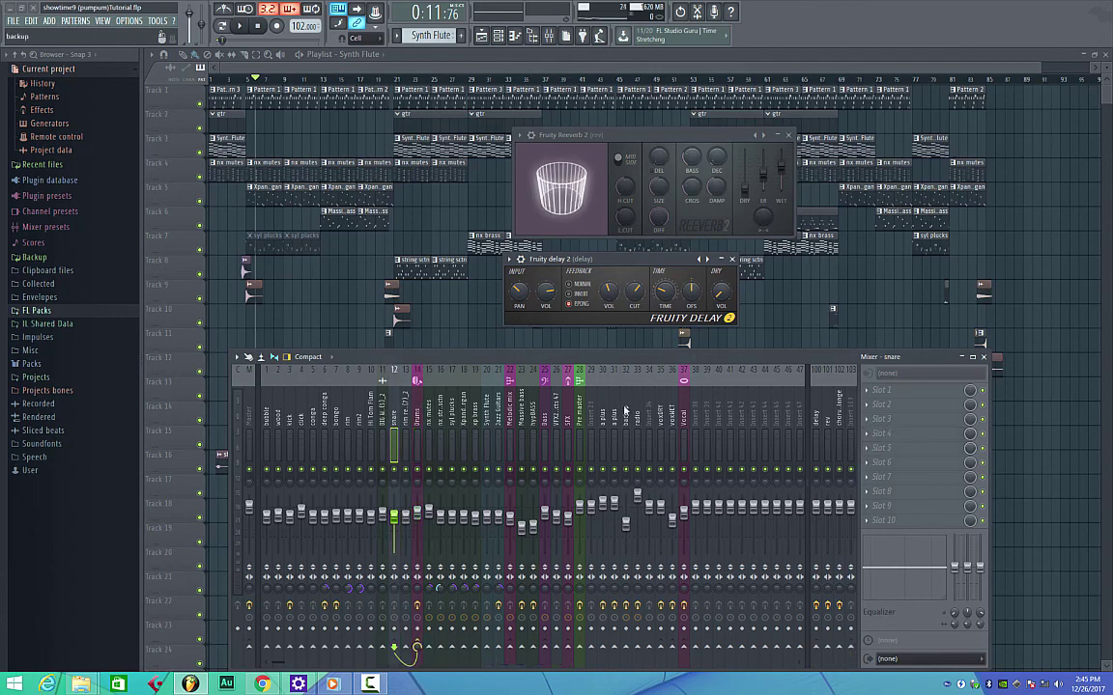
left_click(603, 413)
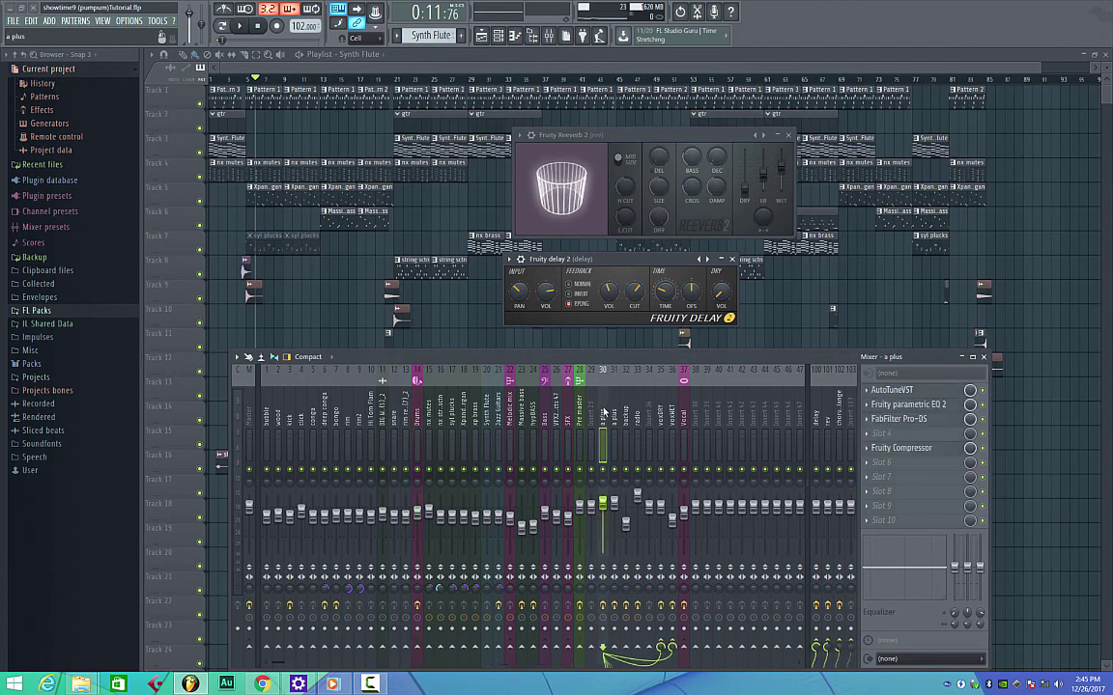